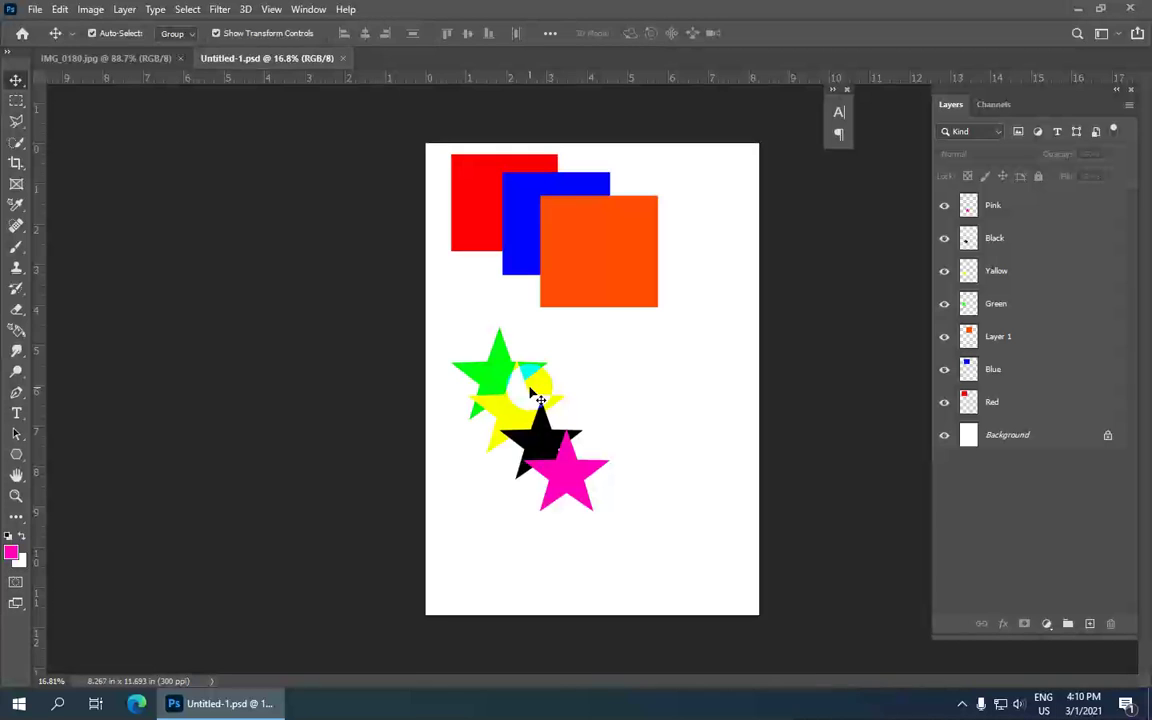
Browse the Layer menu and dismiss it without running any command
{"action": "scroll", "coordinate": [330, 265], "scroll_direction": "up", "scroll_amount": 2}
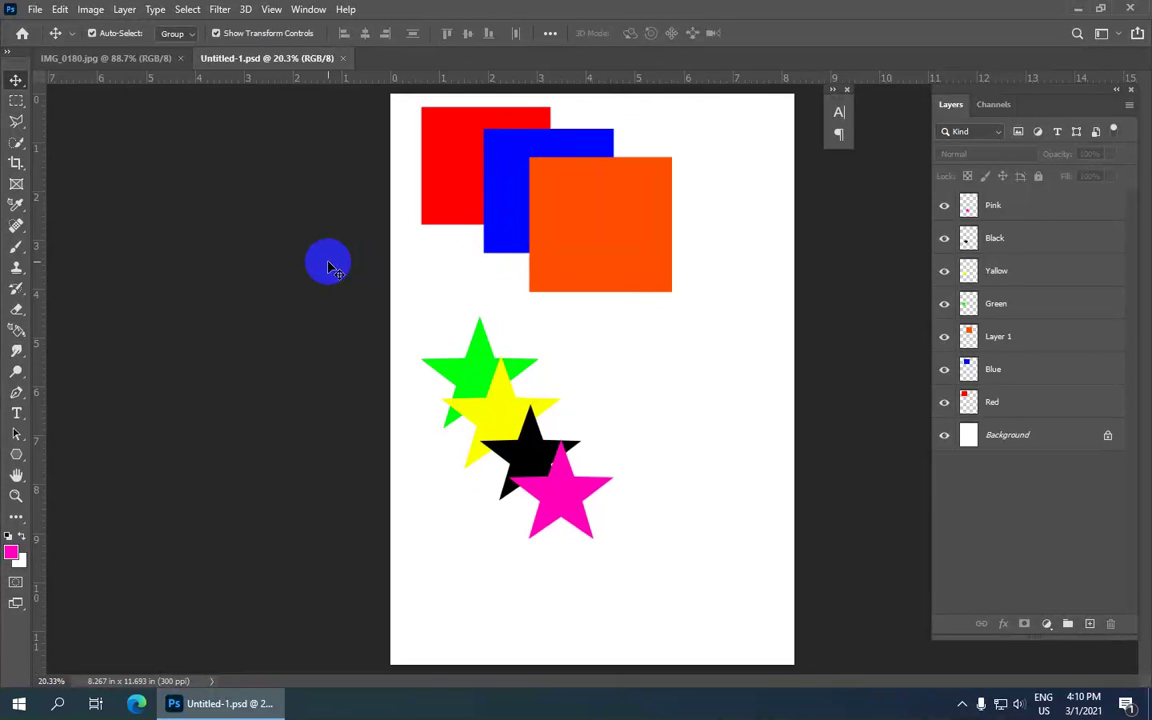
{"action": "scroll", "coordinate": [330, 265], "scroll_direction": "down", "scroll_amount": 1}
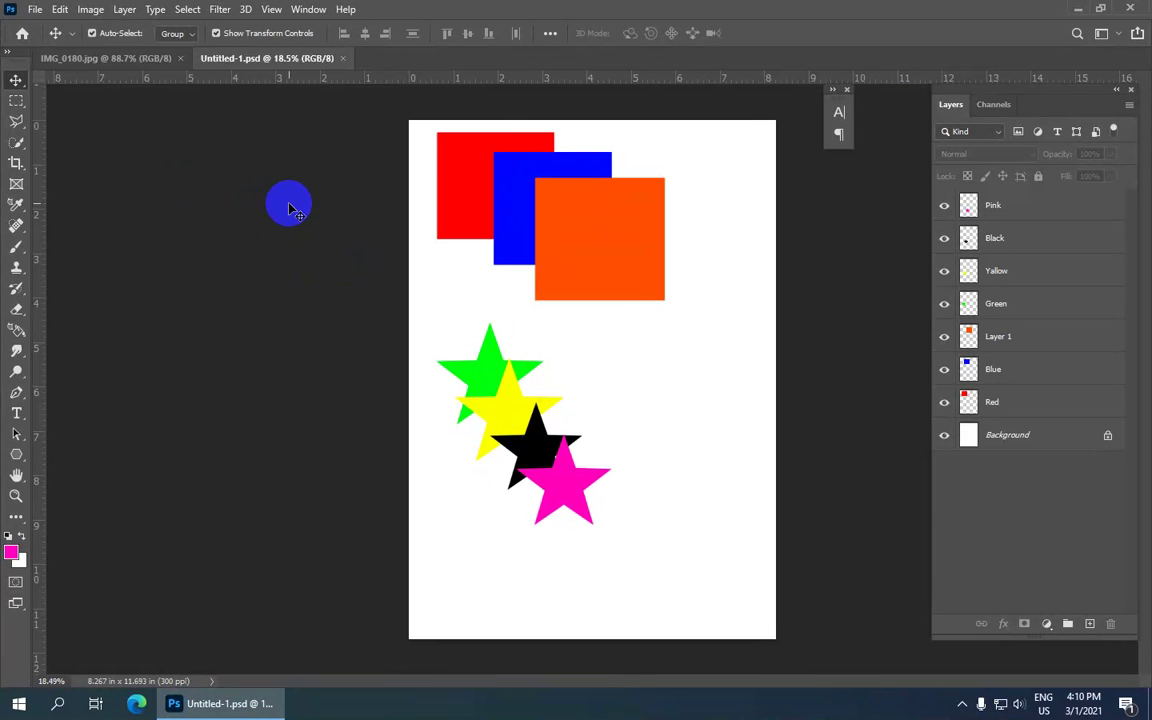
{"action": "left_click", "coordinate": [124, 10]}
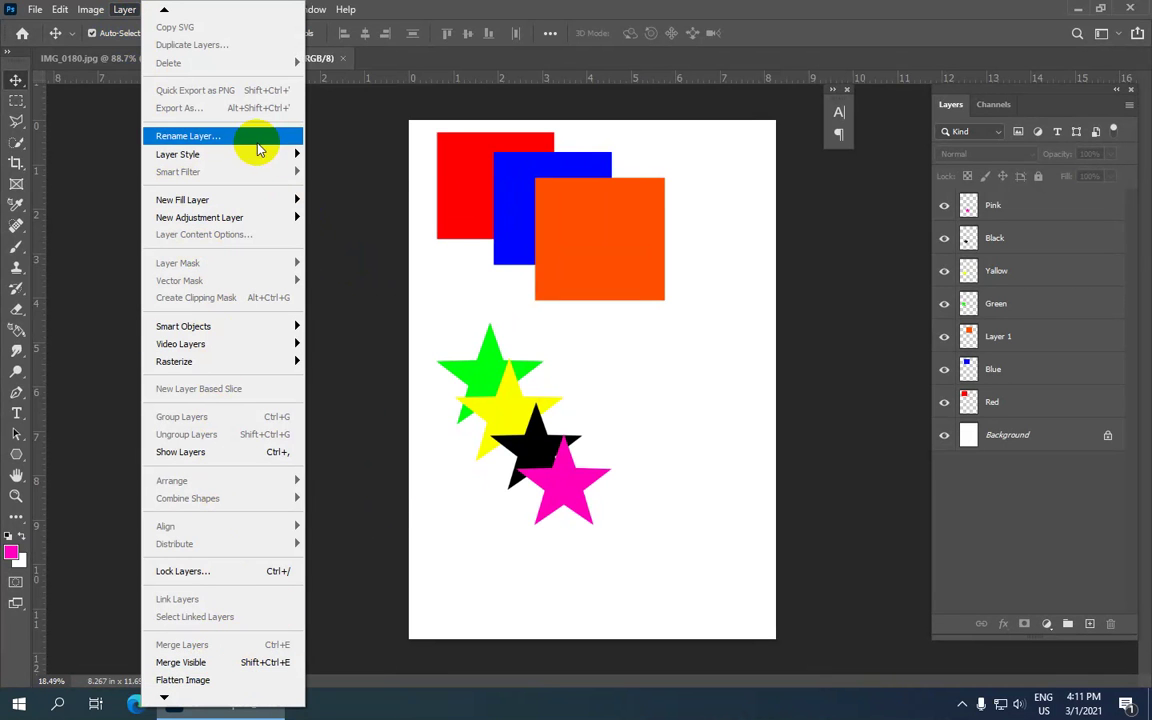
{"action": "left_click", "coordinate": [361, 236]}
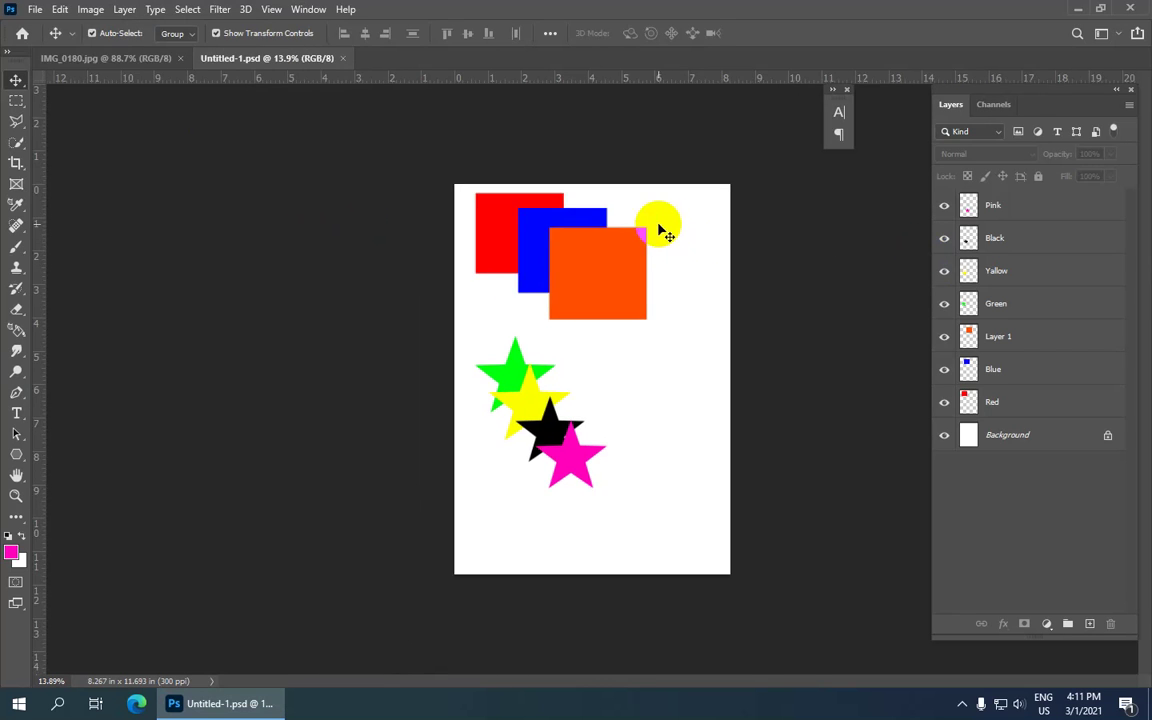
Select the Pink layer, test adding Black, Yellow and Green, then return to Pink only
{"action": "left_click", "coordinate": [1019, 209]}
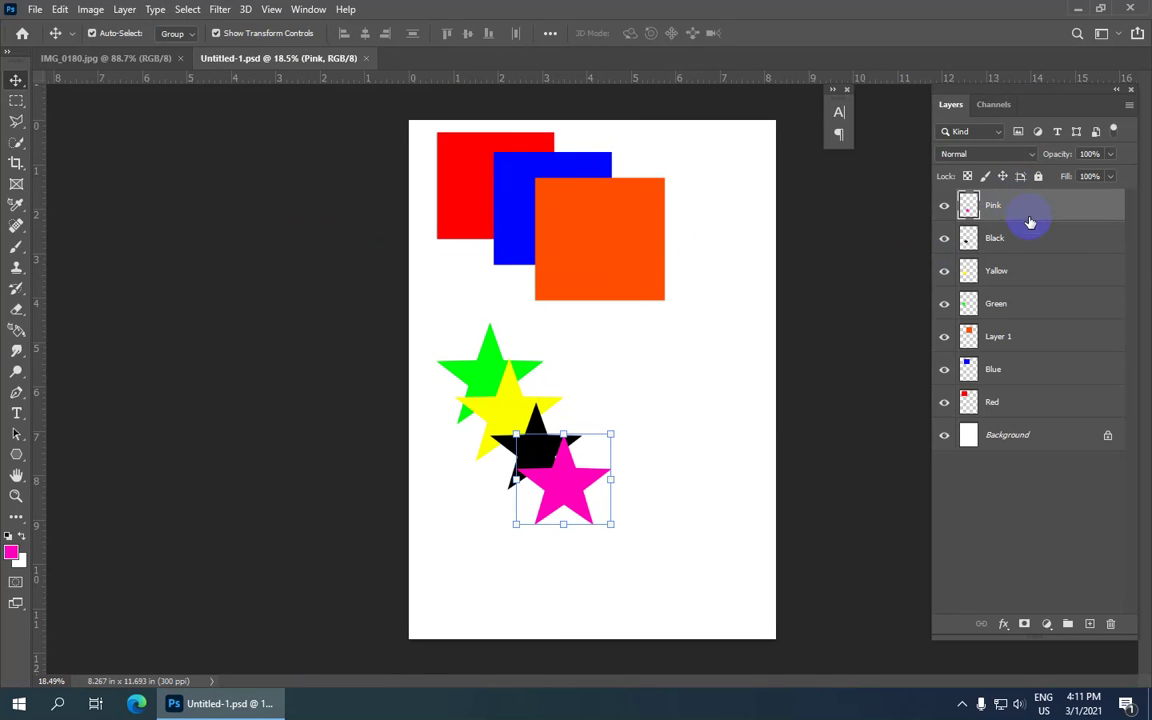
{"action": "key", "text": "ctrl"}
{"action": "left_click", "coordinate": [1005, 240], "text": "ctrl"}
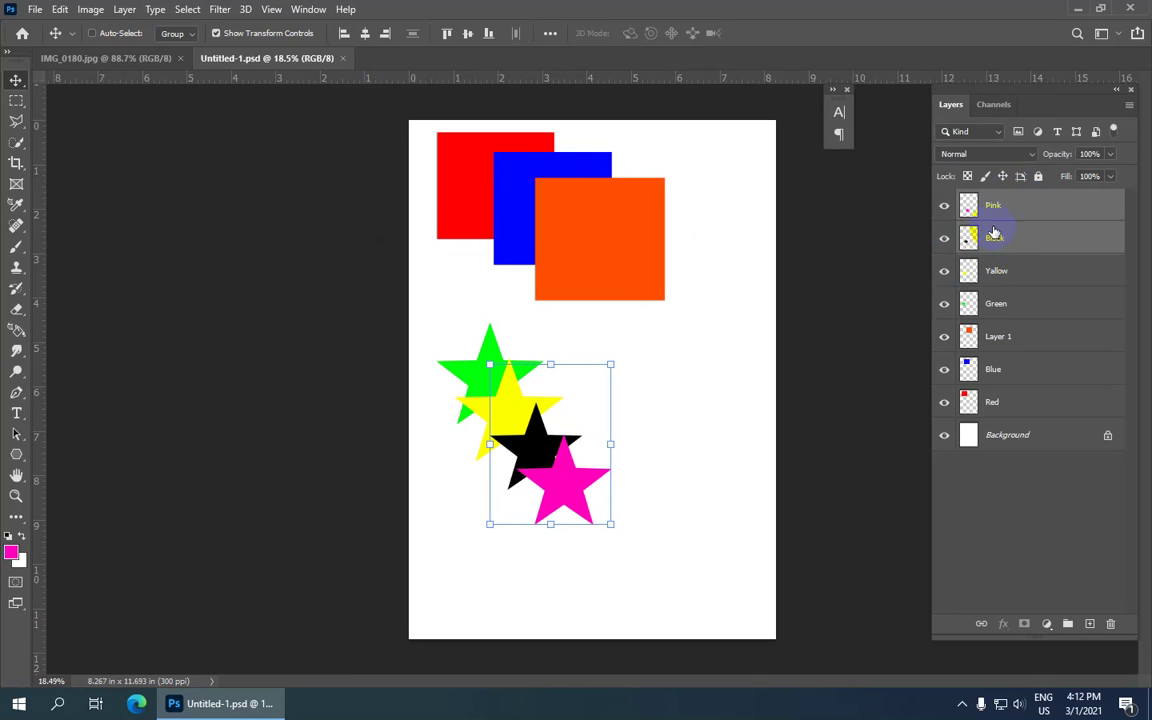
{"action": "left_click", "coordinate": [1000, 270], "text": "ctrl"}
{"action": "left_click", "coordinate": [1002, 303], "text": "ctrl"}
{"action": "left_click", "coordinate": [1008, 206]}
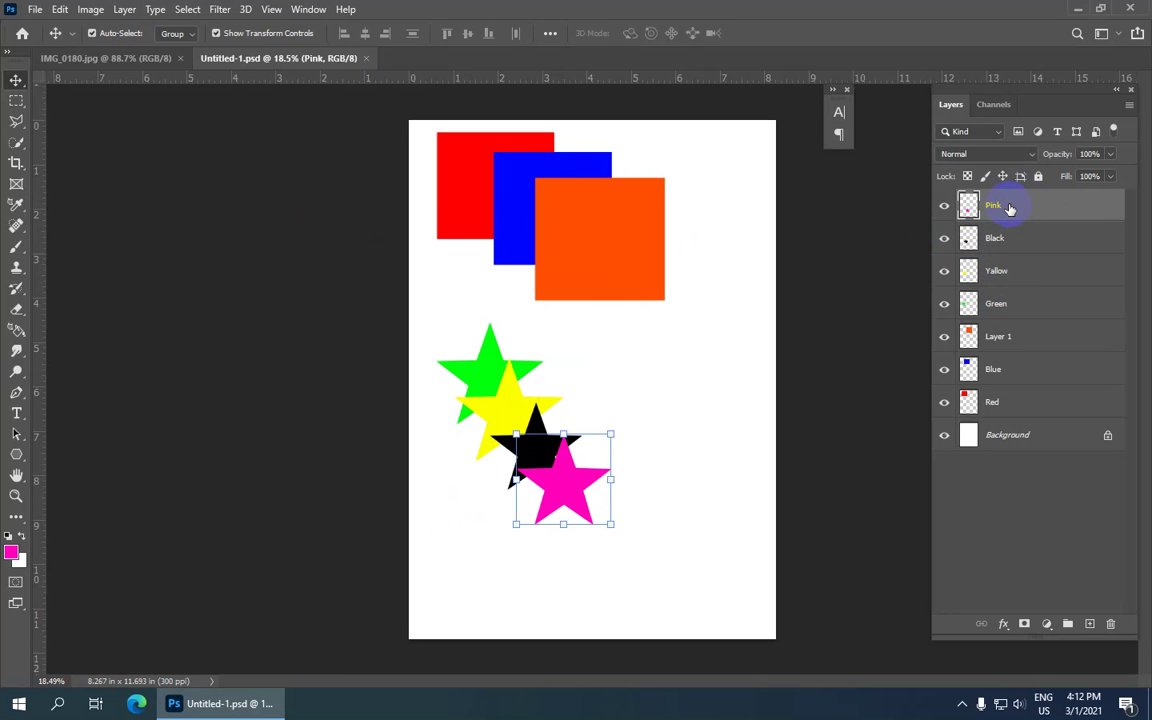
Select all layers from Pink down to Red, deselect, then reselect only Pink
{"action": "left_click_drag", "start_coordinate": [1000, 270], "coordinate": [993, 236]}
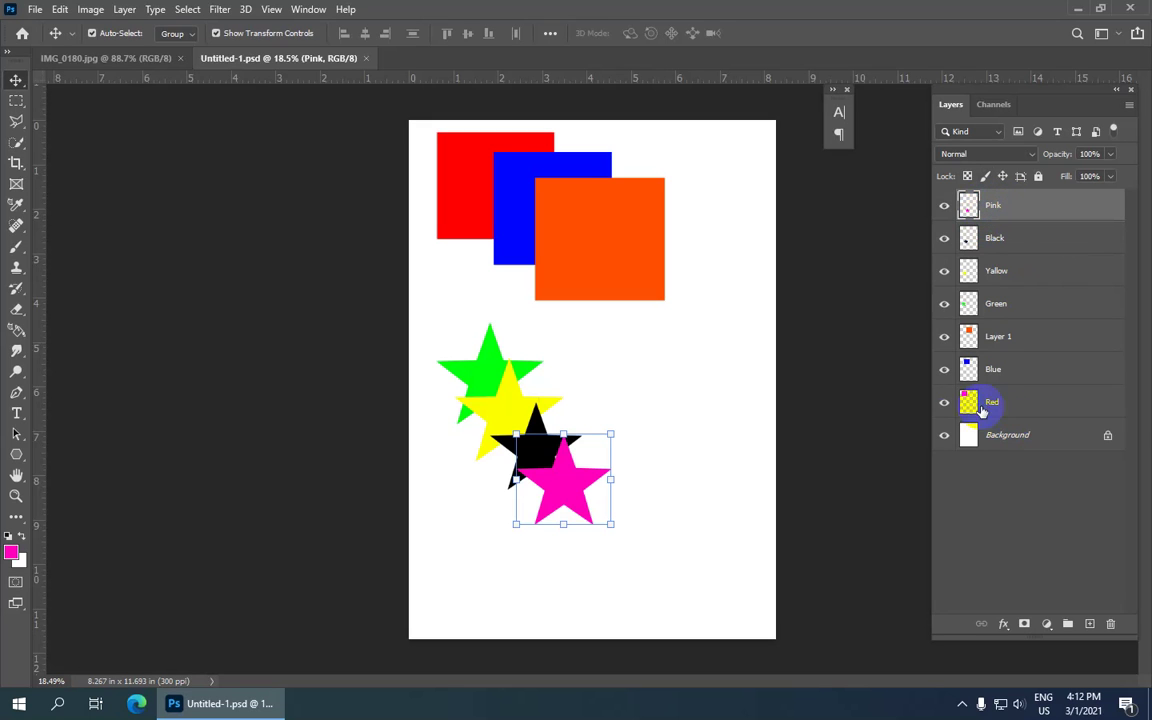
{"action": "left_click_drag", "start_coordinate": [938, 376], "coordinate": [1006, 420]}
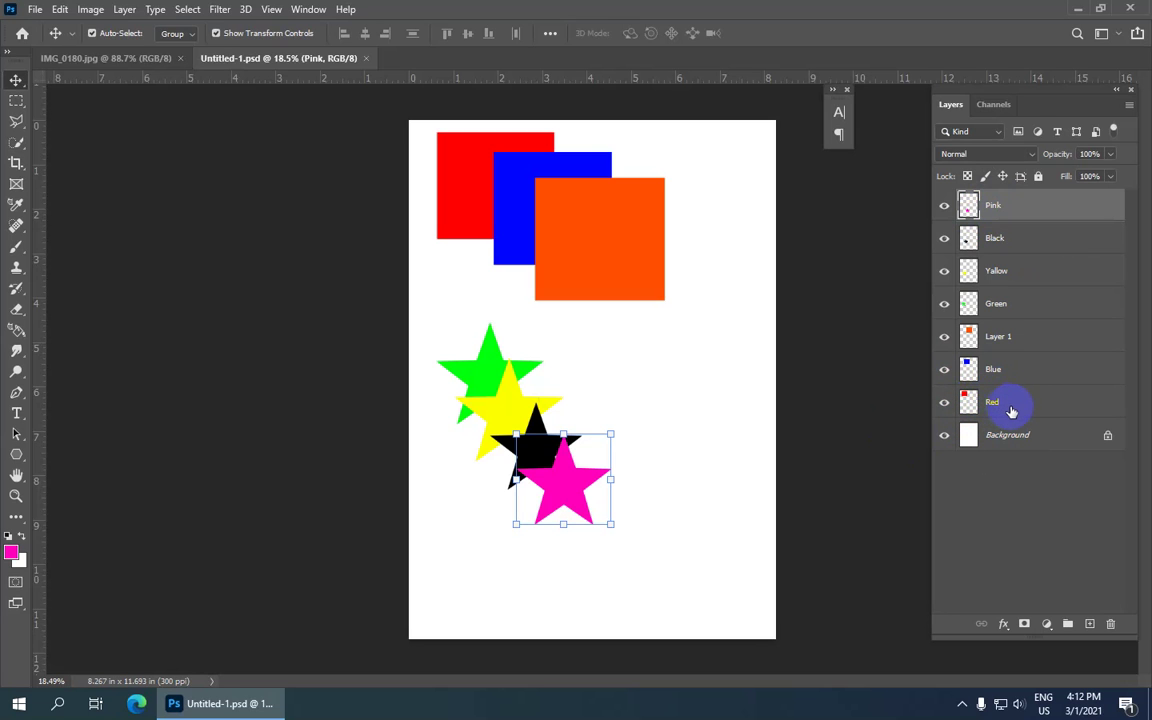
{"action": "left_click", "coordinate": [1016, 404], "text": "shift"}
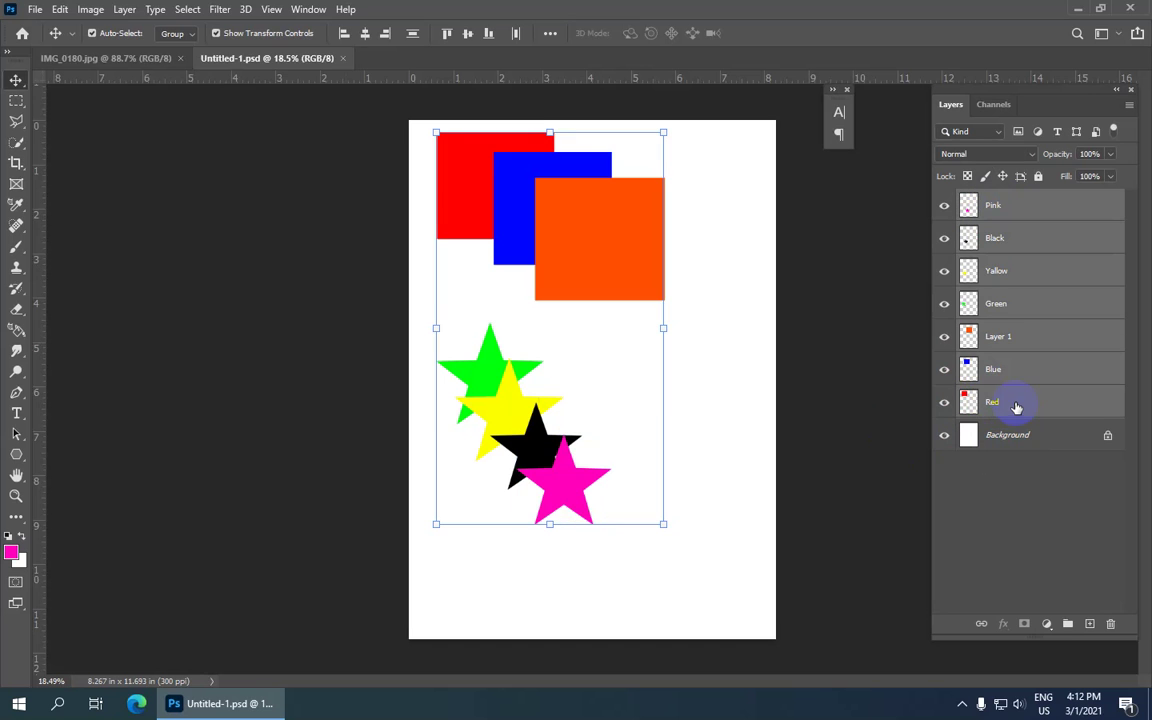
{"action": "left_click", "coordinate": [848, 257]}
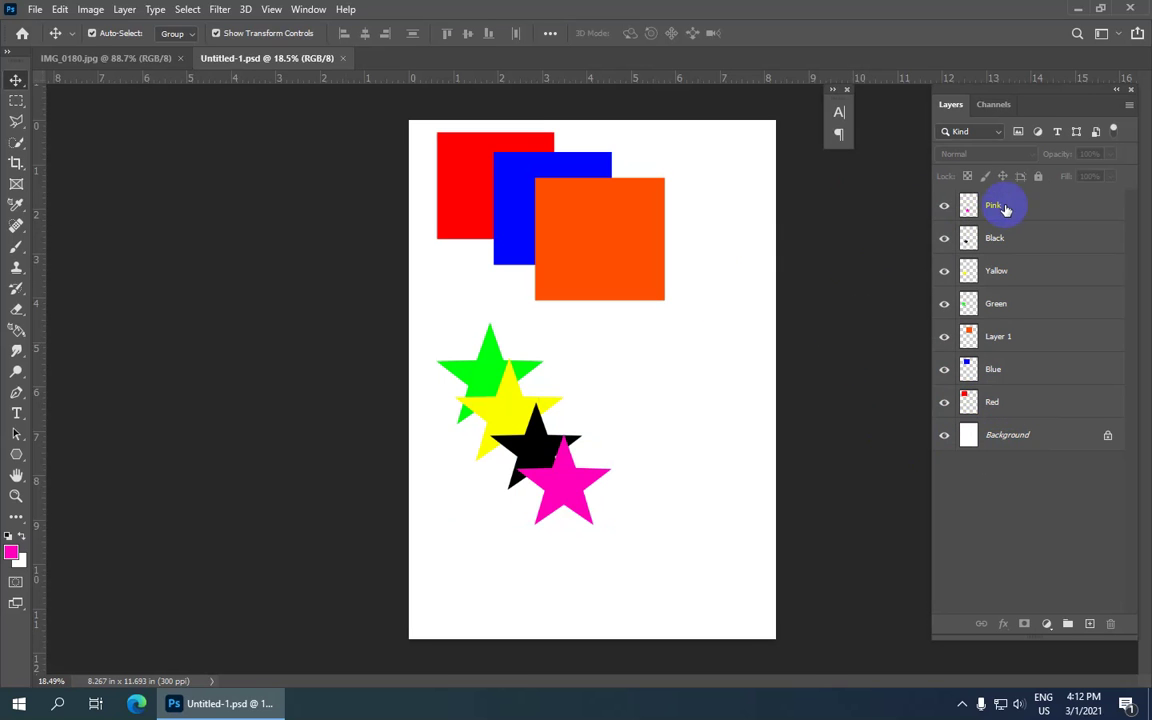
{"action": "left_click", "coordinate": [1005, 207]}
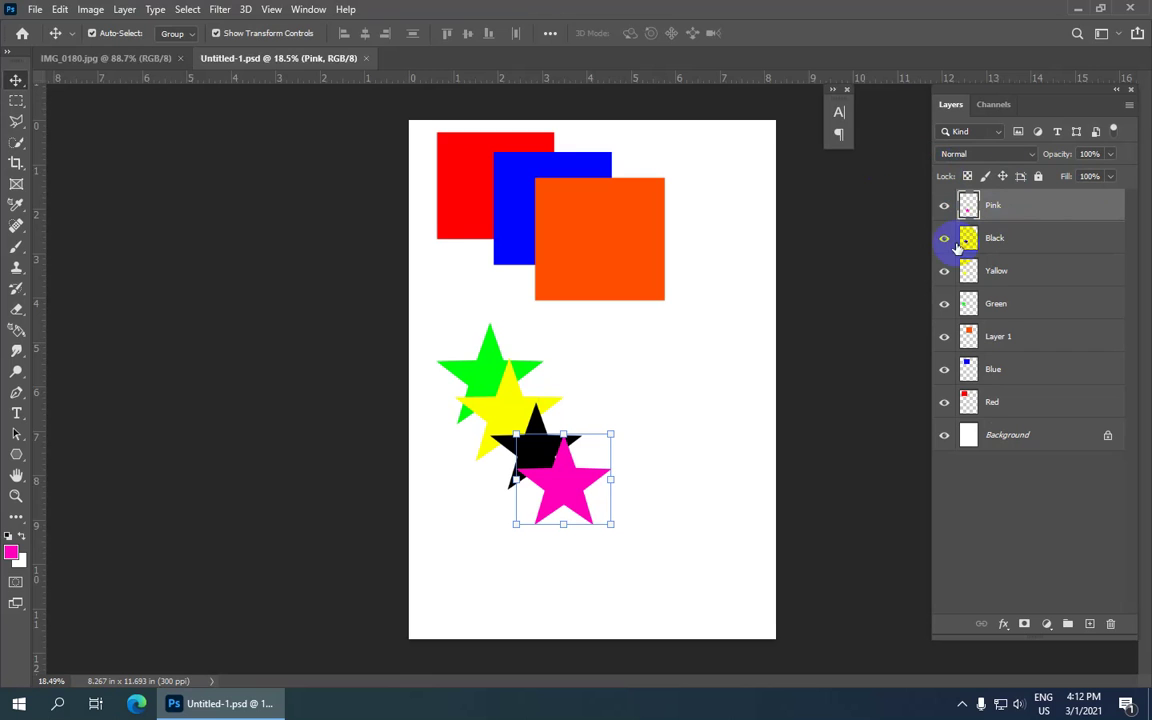
{"action": "left_click", "coordinate": [124, 9]}
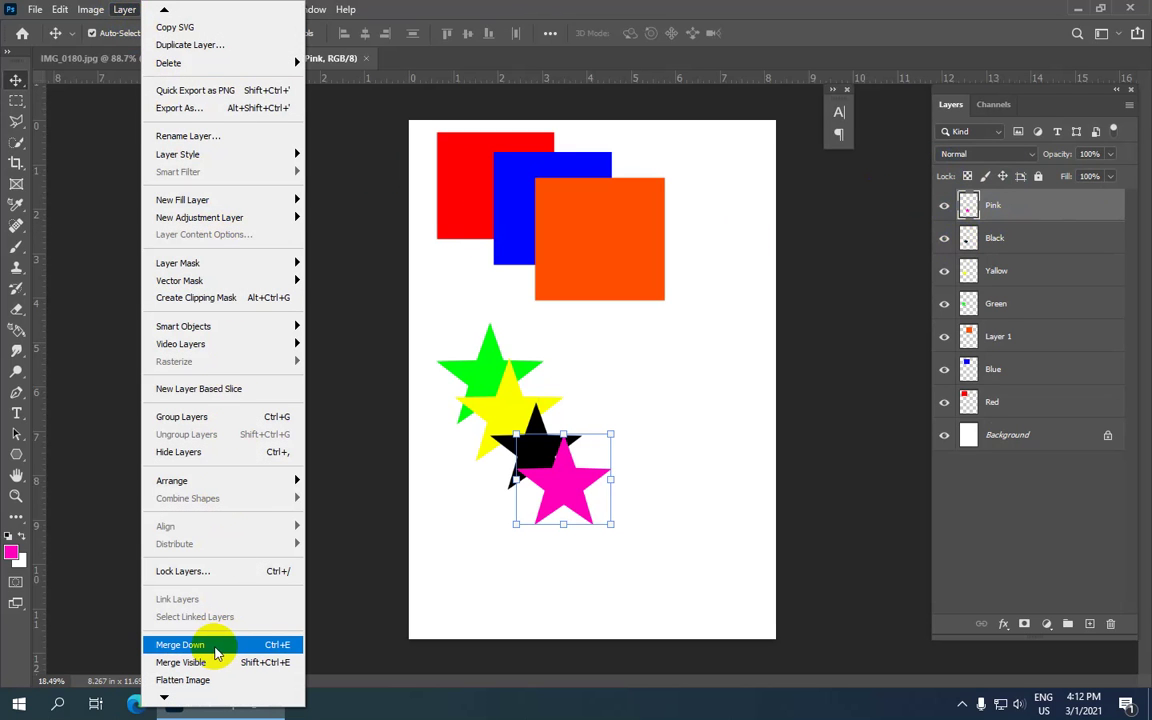
{"action": "left_click", "coordinate": [290, 648]}
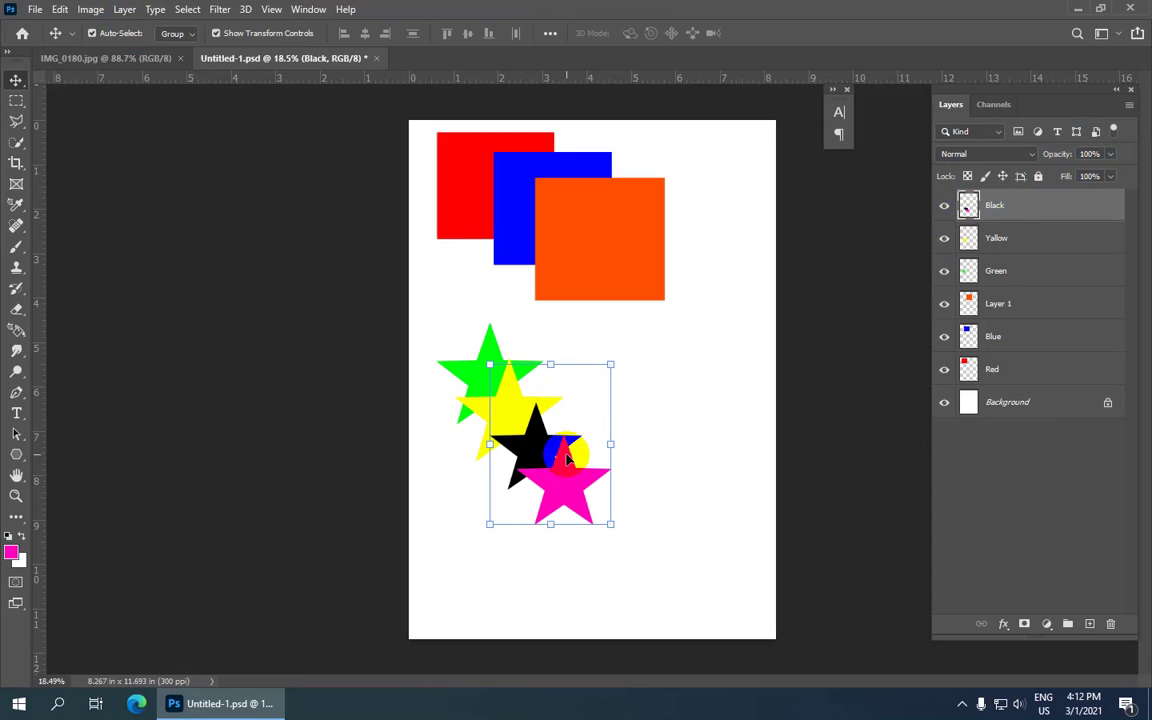
{"action": "left_click_drag", "start_coordinate": [575, 469], "coordinate": [549, 449]}
{"action": "key", "text": "ctrl+z"}
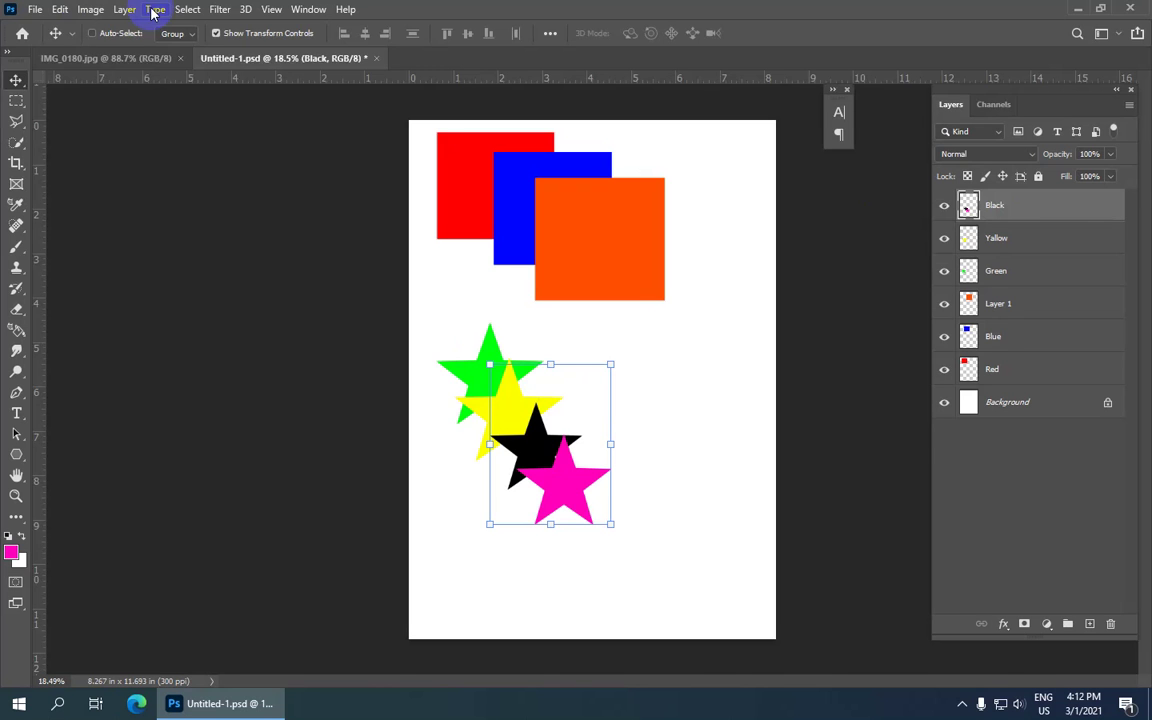
{"action": "key", "text": "ctrl+z"}
{"action": "left_click", "coordinate": [810, 252]}
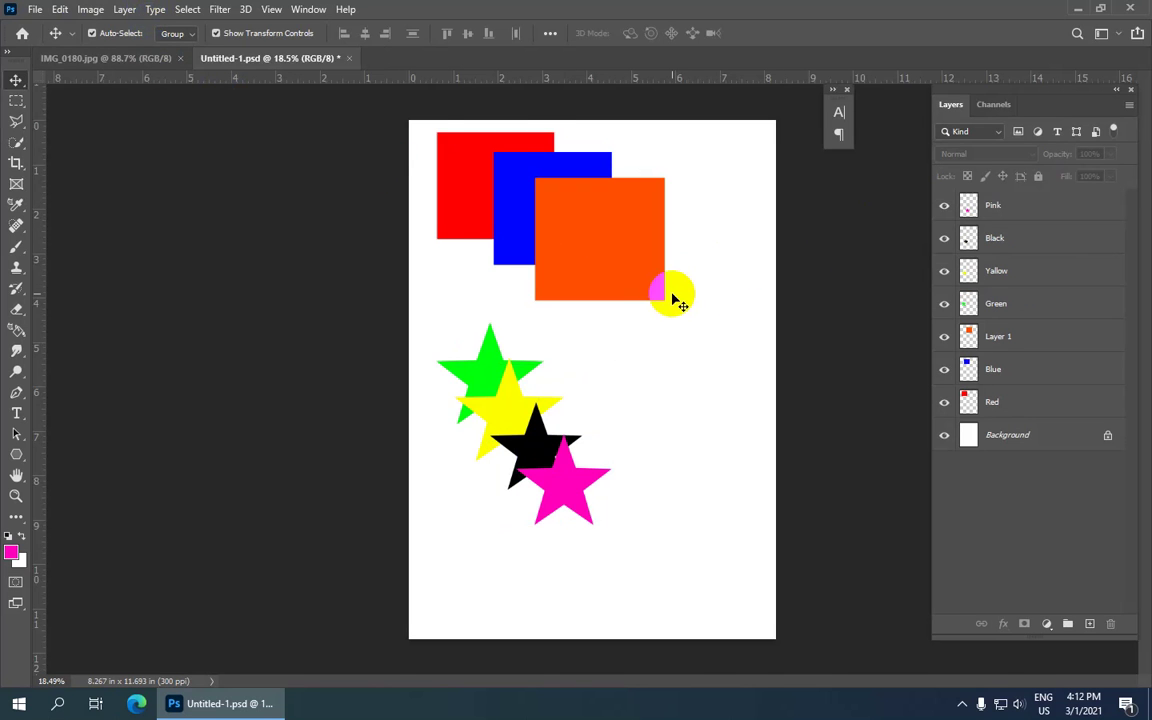
{"action": "scroll", "coordinate": [677, 300], "scroll_direction": "down", "scroll_amount": 1}
{"action": "left_click", "coordinate": [1000, 207]}
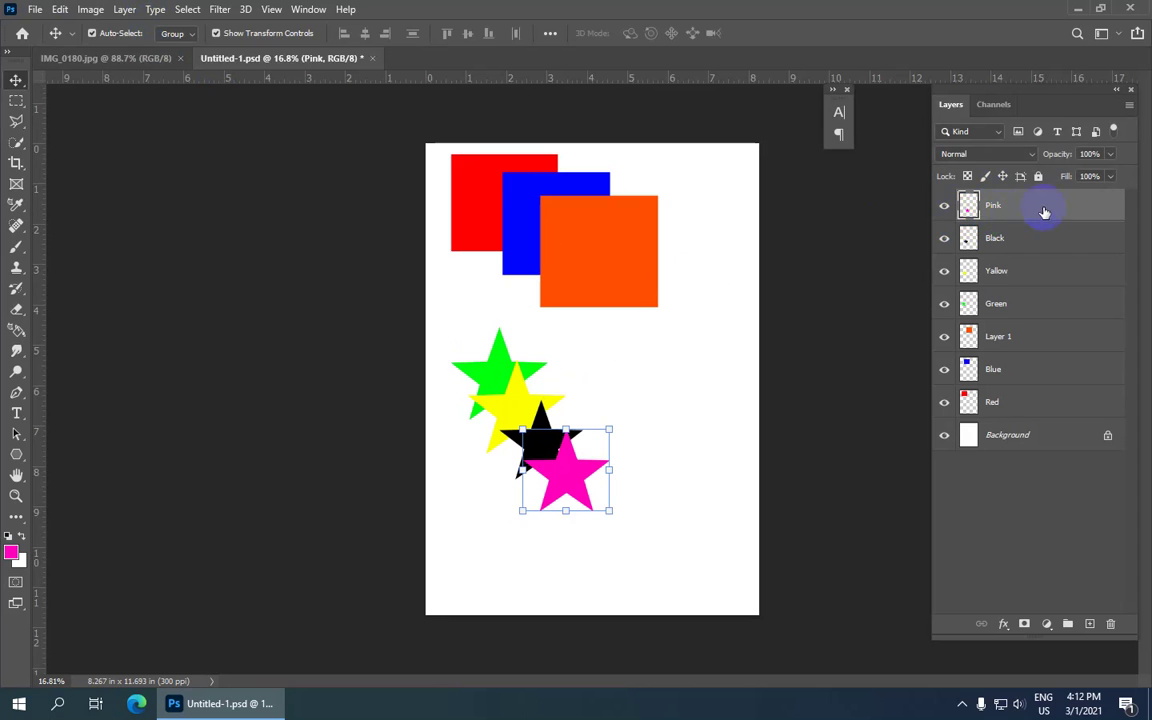
Merge Pink down into Black, toggle undo/redo twice, ending with the merge undone
{"action": "left_click", "coordinate": [124, 9]}
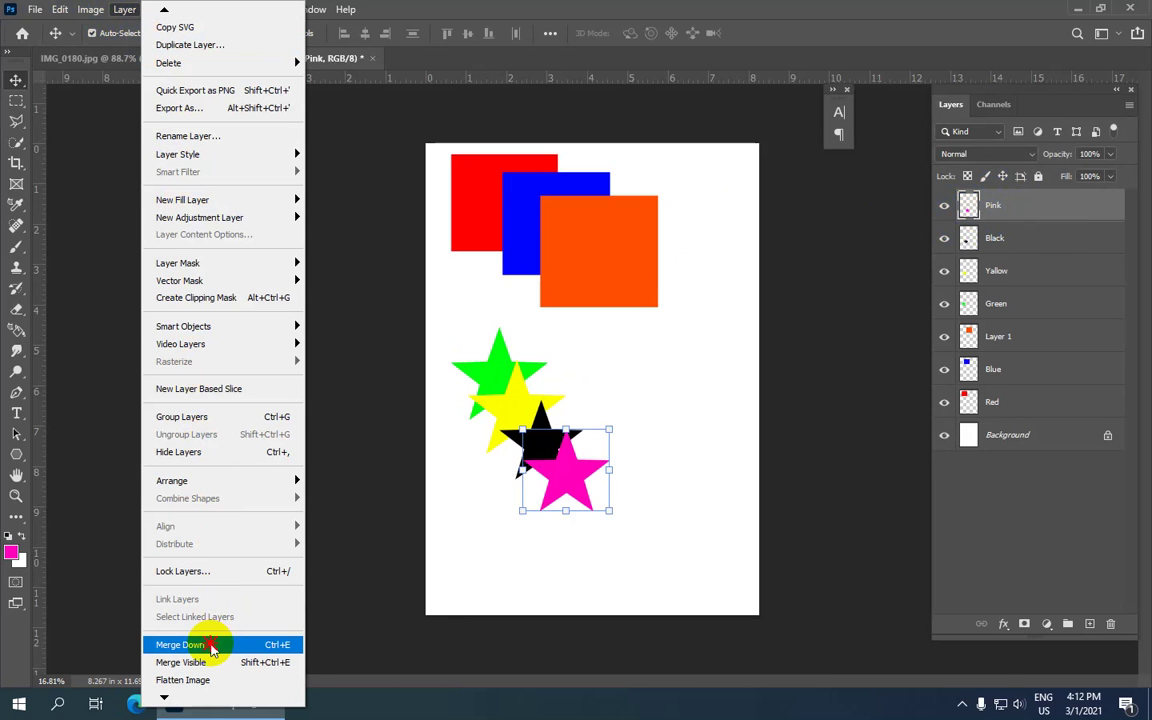
{"action": "left_click", "coordinate": [211, 647]}
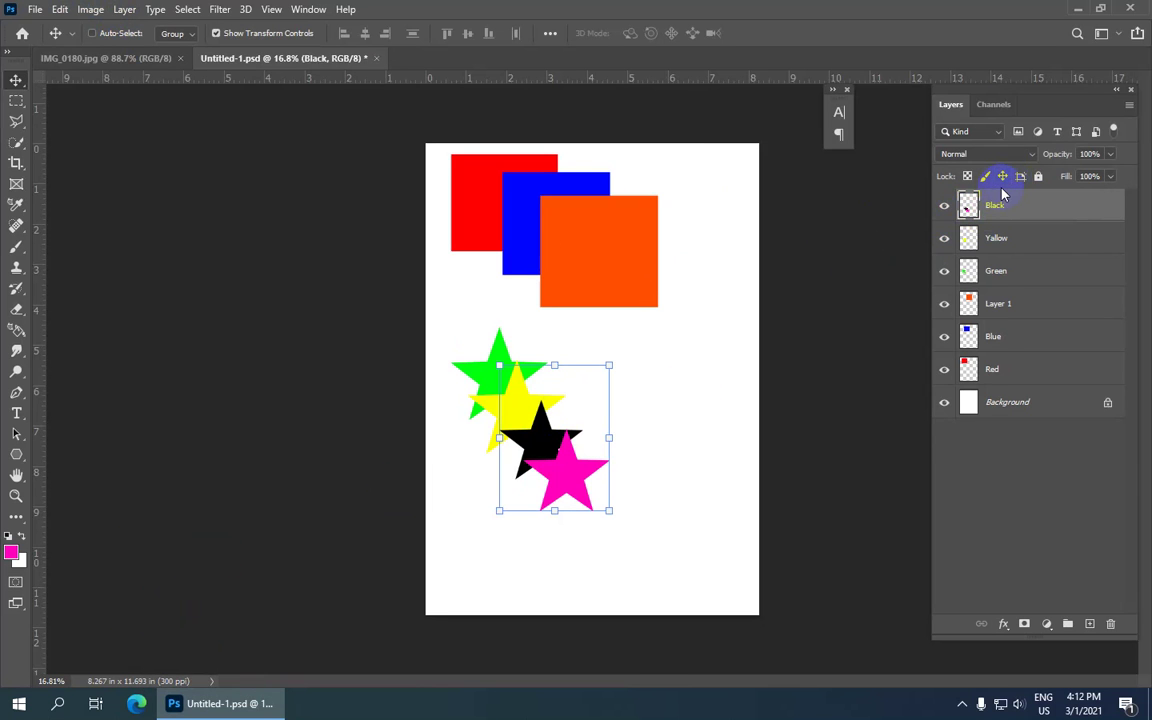
{"action": "key", "text": "ctrl+z"}
{"action": "key", "text": "ctrl+e"}
{"action": "key", "text": "ctrl+z"}
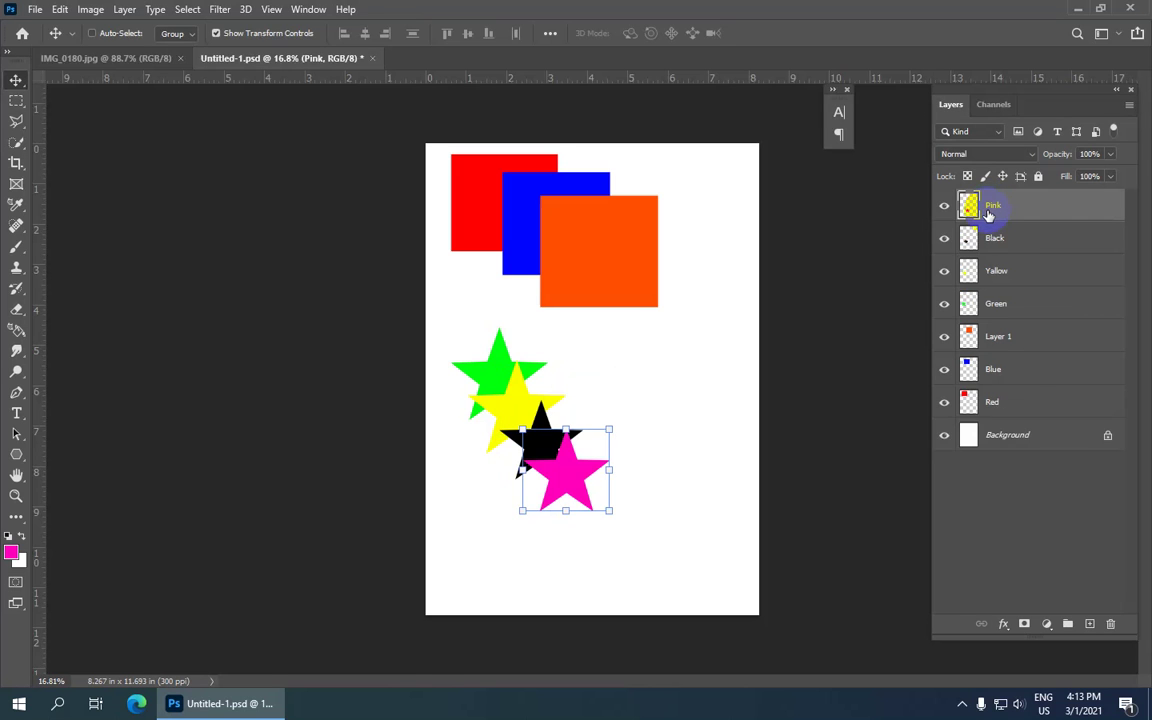
{"action": "key", "text": "ctrl+e"}
{"action": "key", "text": "ctrl+z"}
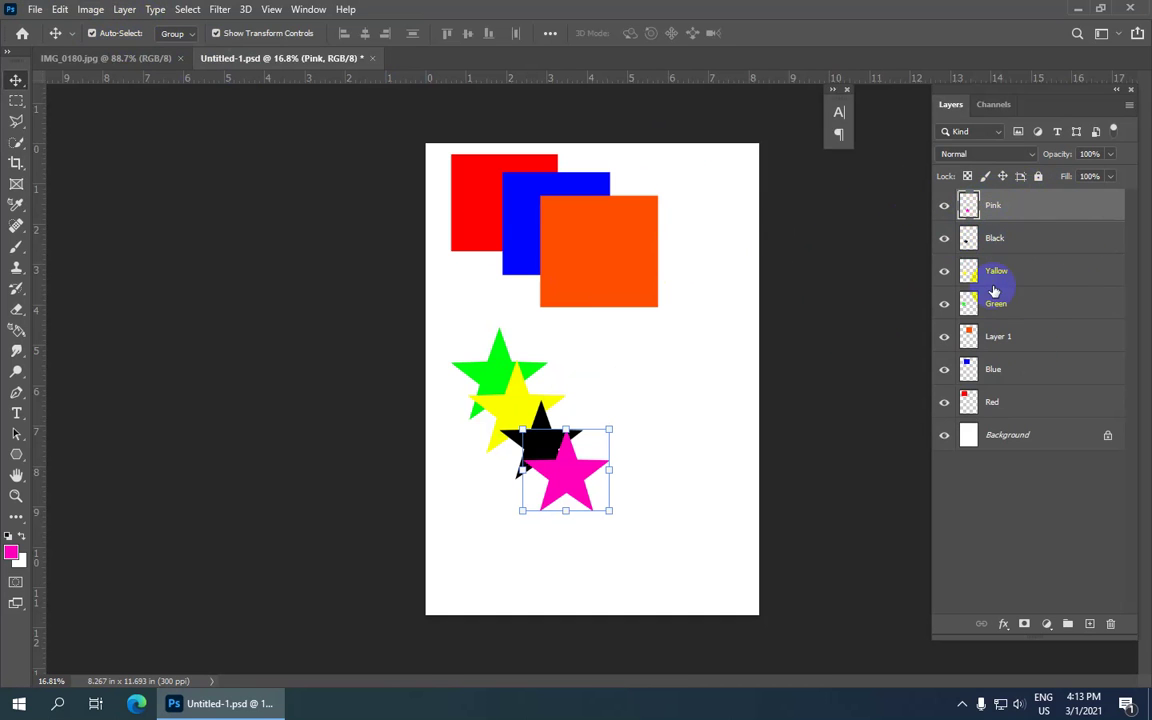
Hide the black, yellow and green stars and the orange square
{"action": "left_click", "coordinate": [944, 238]}
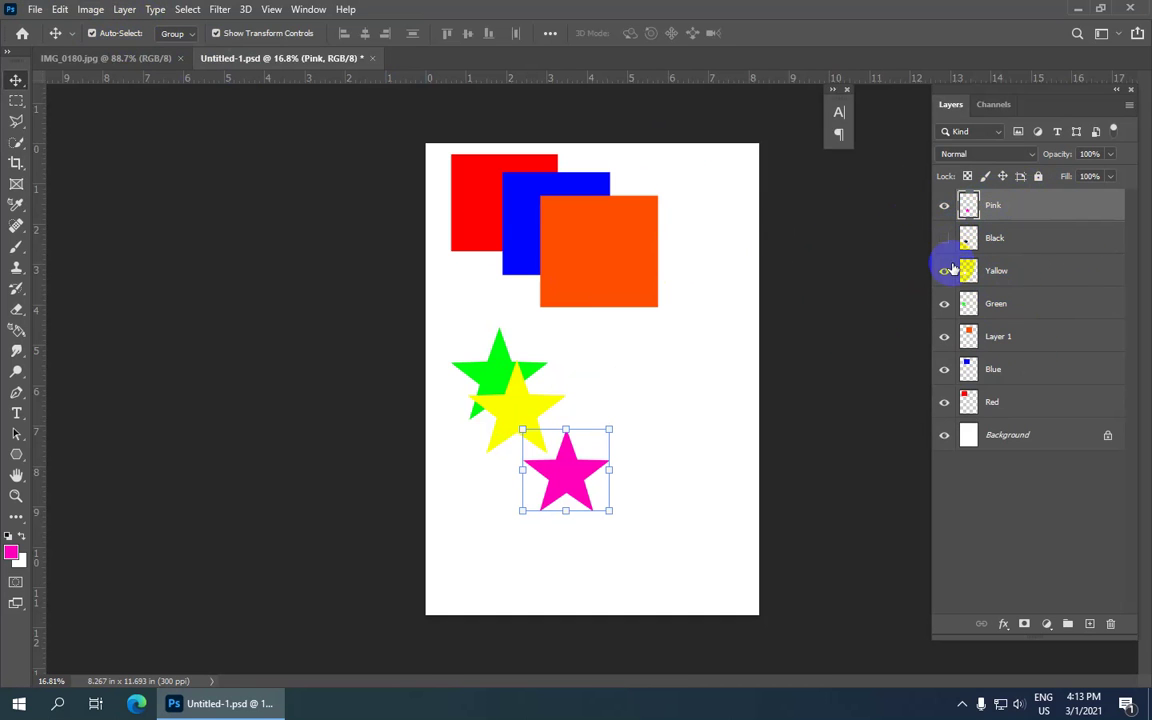
{"action": "left_click", "coordinate": [944, 270]}
{"action": "left_click", "coordinate": [944, 303]}
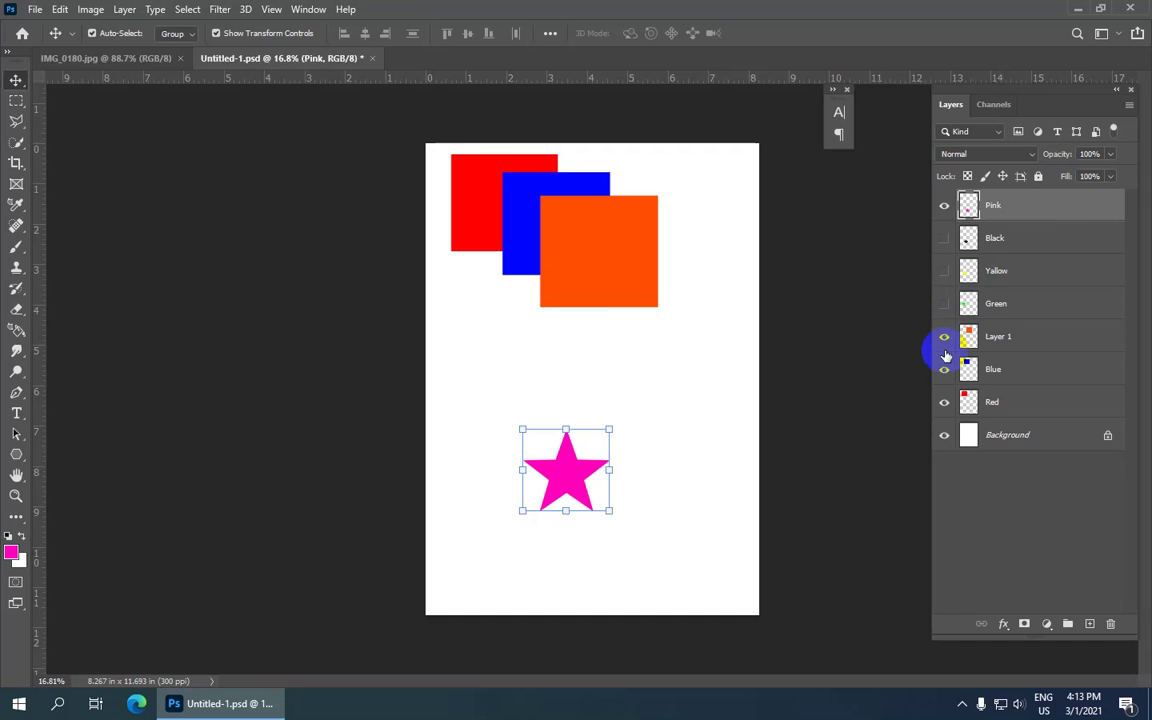
{"action": "left_click", "coordinate": [944, 336]}
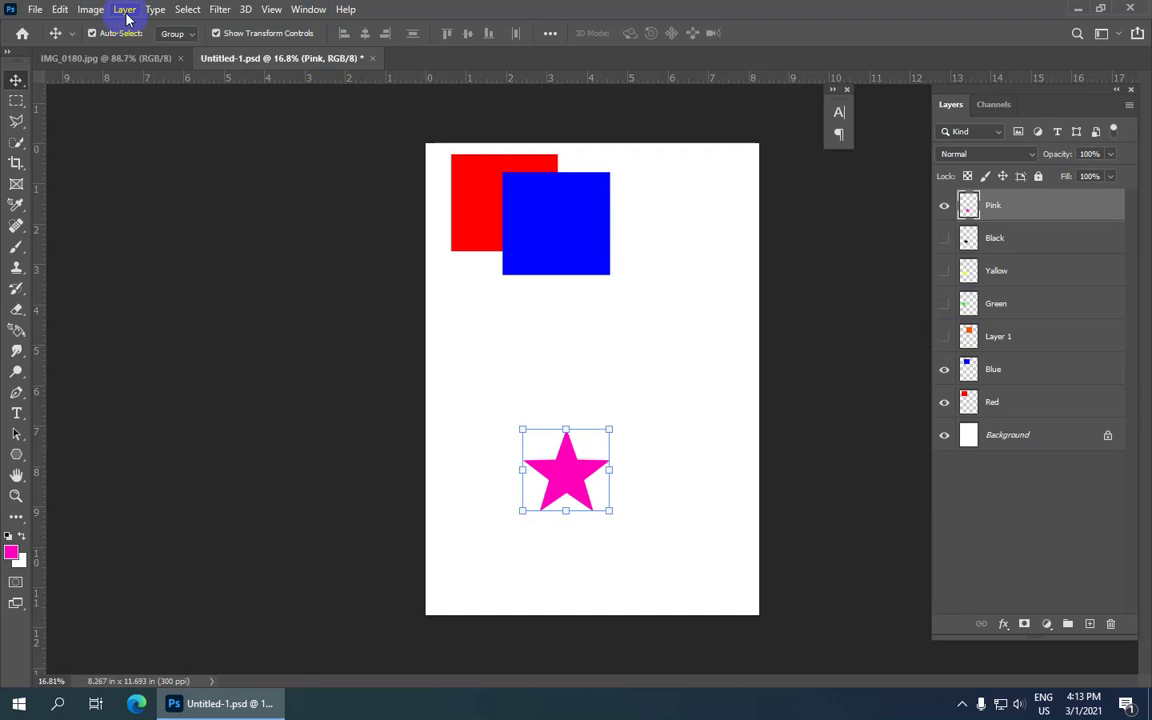
Try Merge Visible and undo it, then hide the white Background layer
{"action": "left_click", "coordinate": [125, 10]}
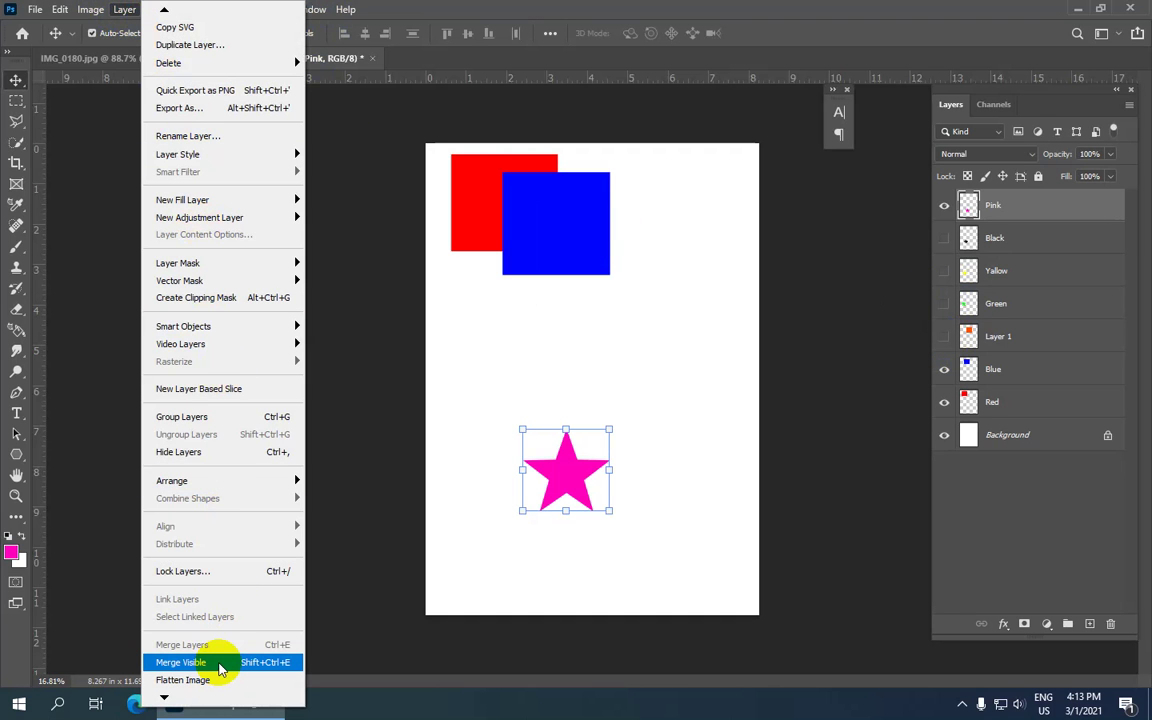
{"action": "left_click", "coordinate": [287, 673]}
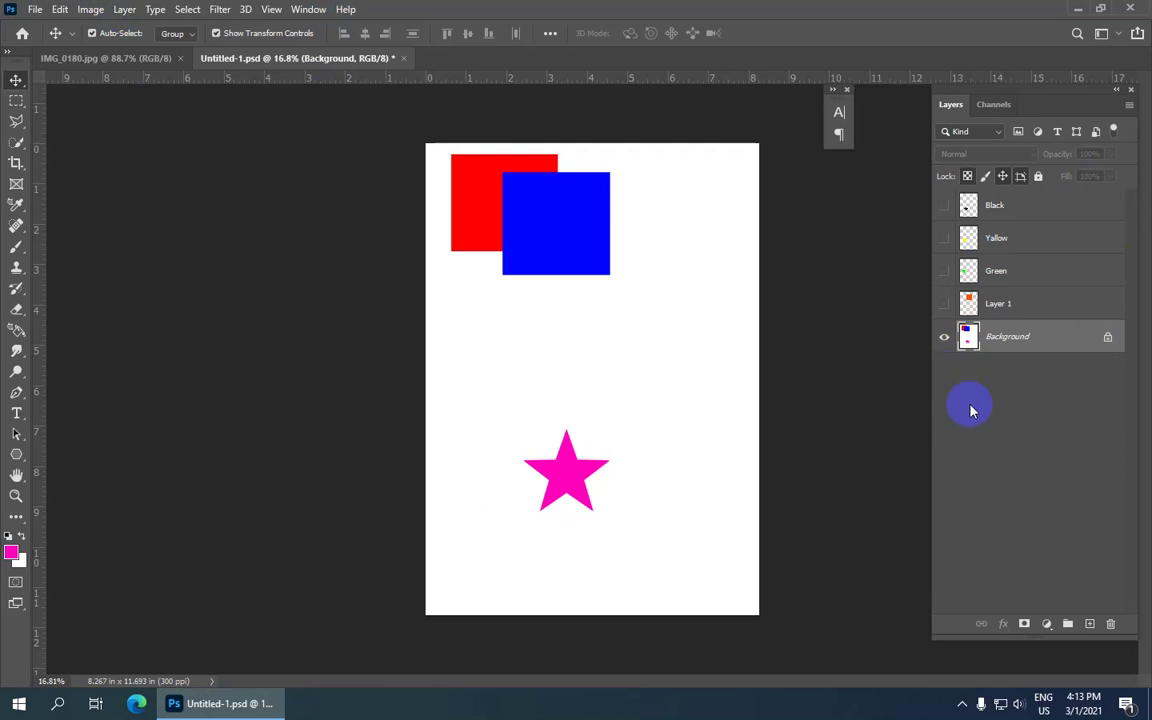
{"action": "key", "text": "ctrl+z"}
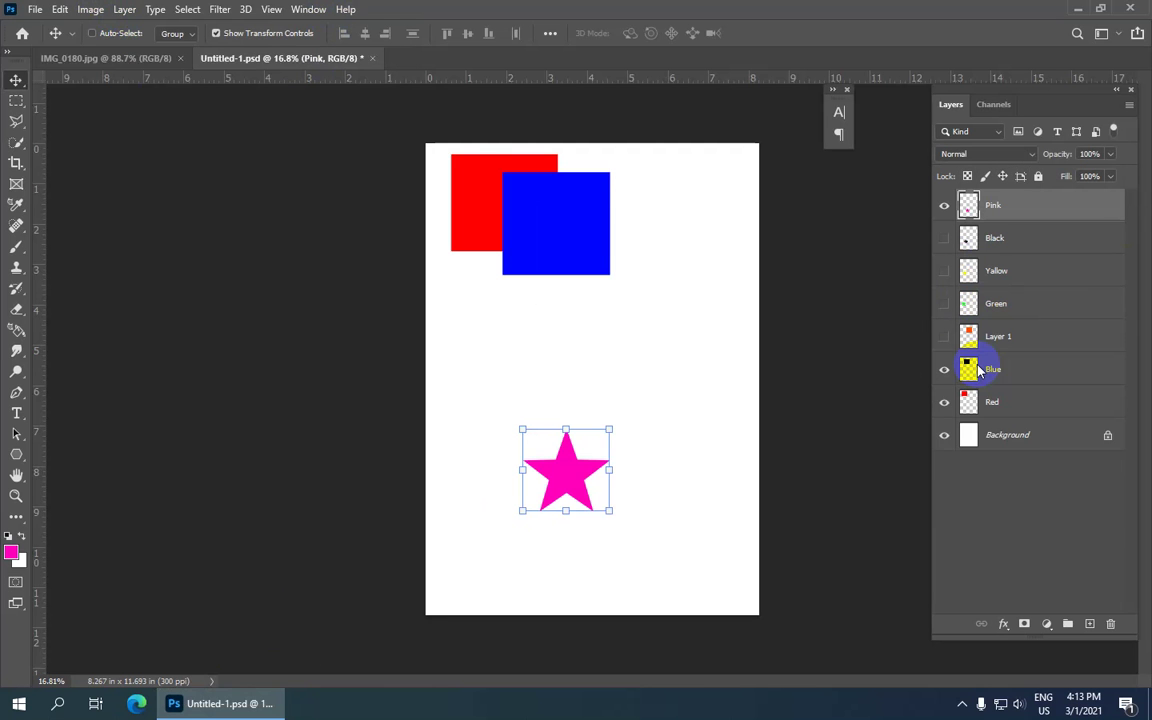
{"action": "left_click", "coordinate": [945, 436]}
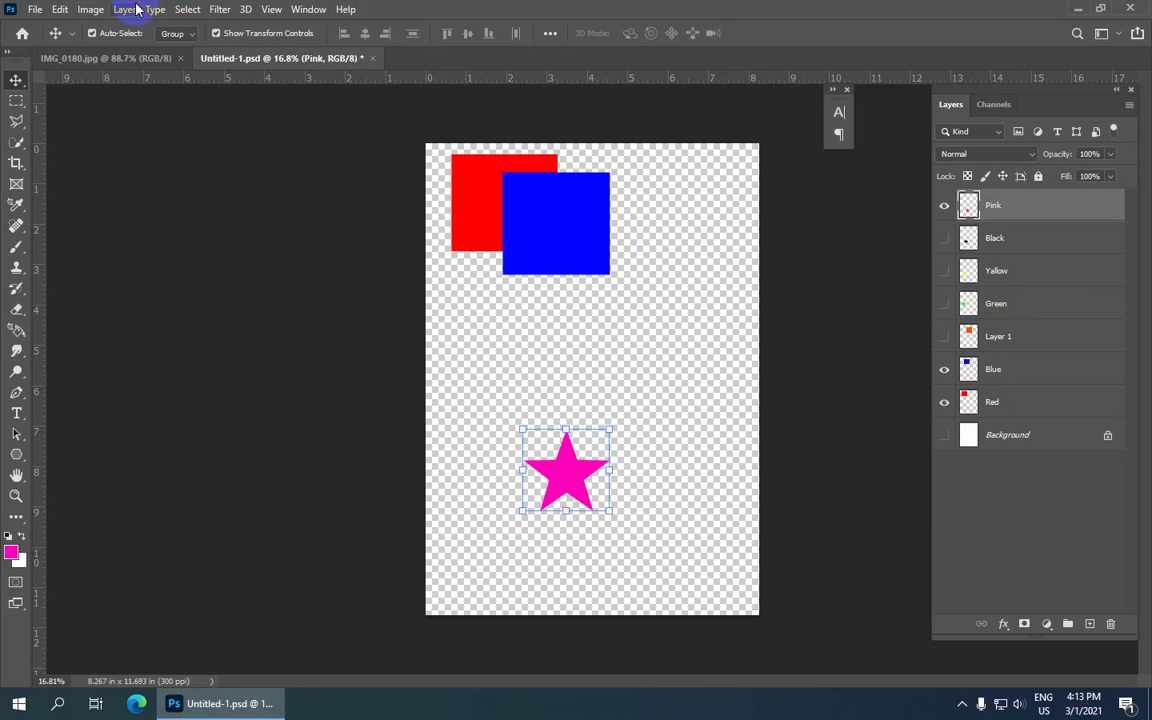
{"action": "left_click", "coordinate": [128, 10]}
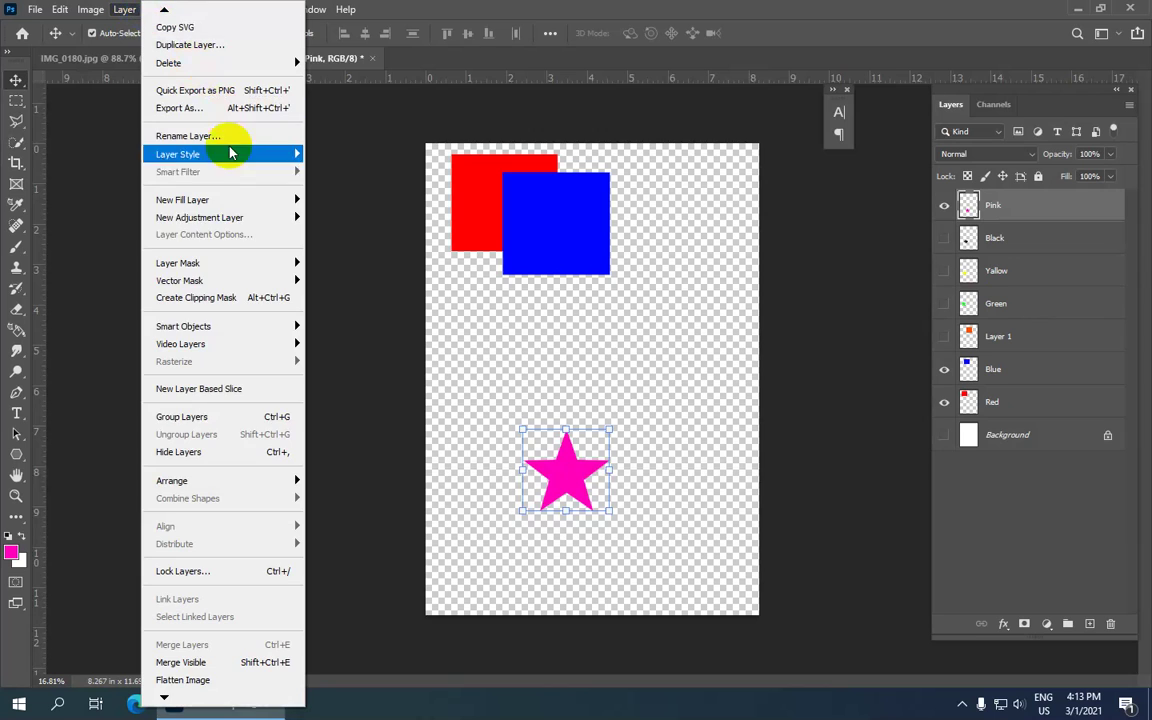
Merge the red and blue squares and pink star into the Pink layer and reposition it
{"action": "left_click", "coordinate": [282, 673]}
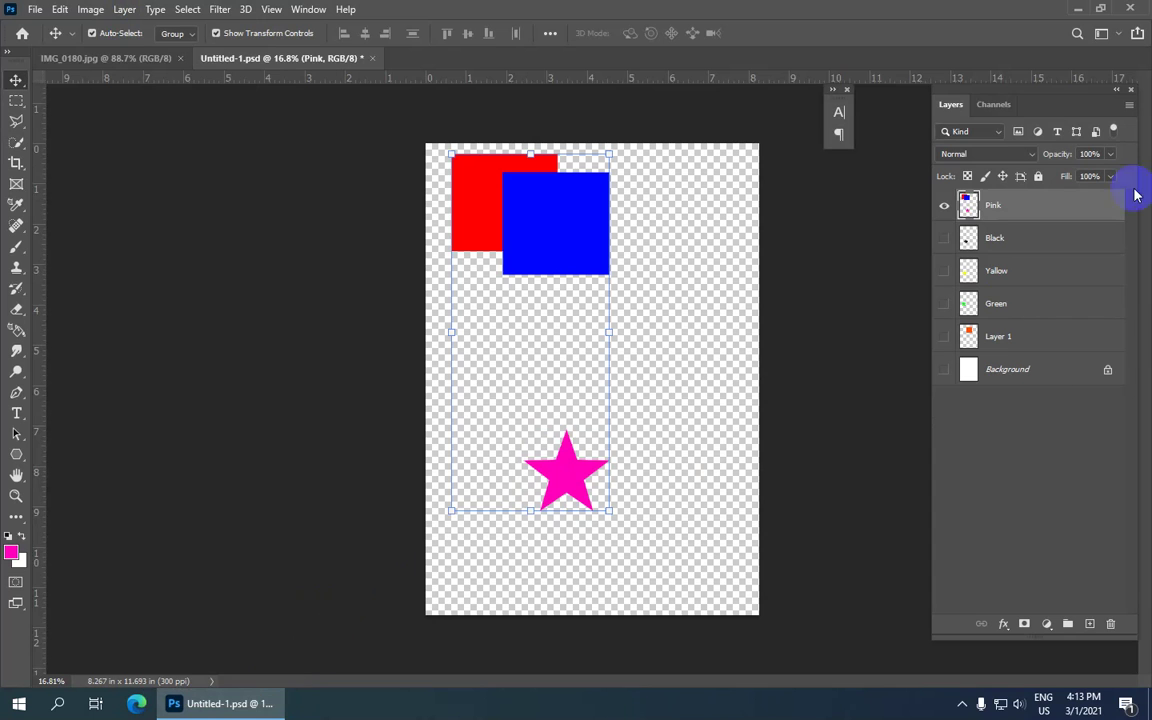
{"action": "left_click_drag", "start_coordinate": [573, 267], "coordinate": [585, 292]}
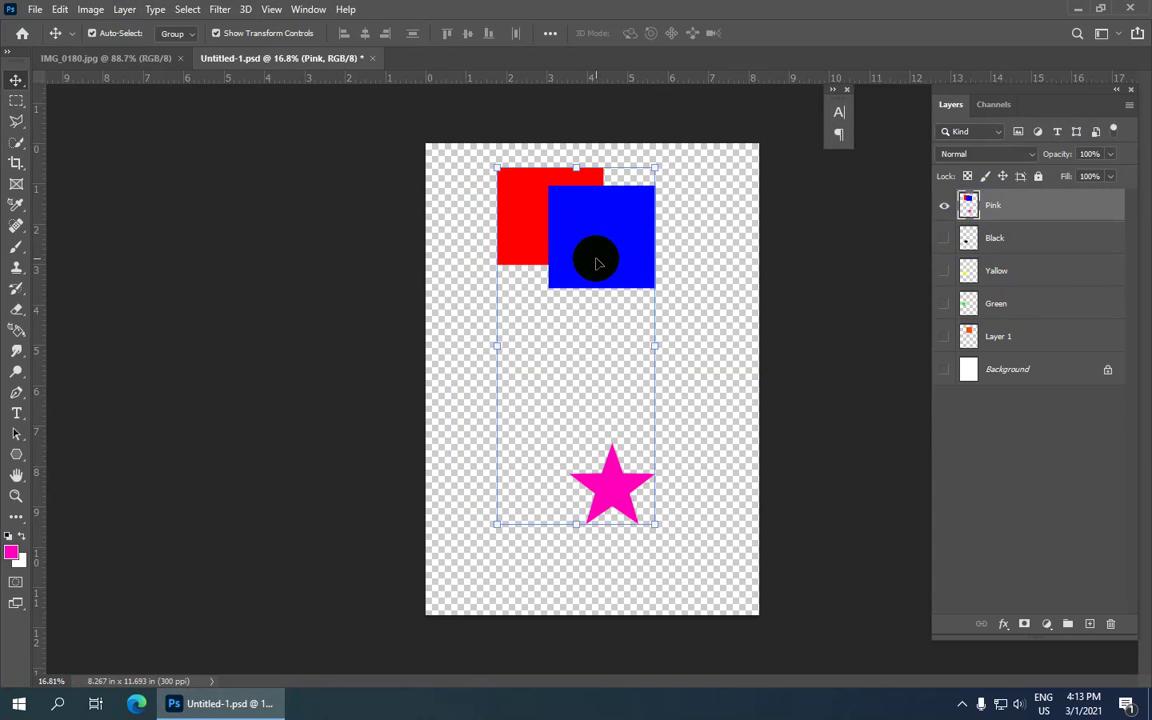
{"action": "left_click_drag", "start_coordinate": [585, 292], "coordinate": [523, 270]}
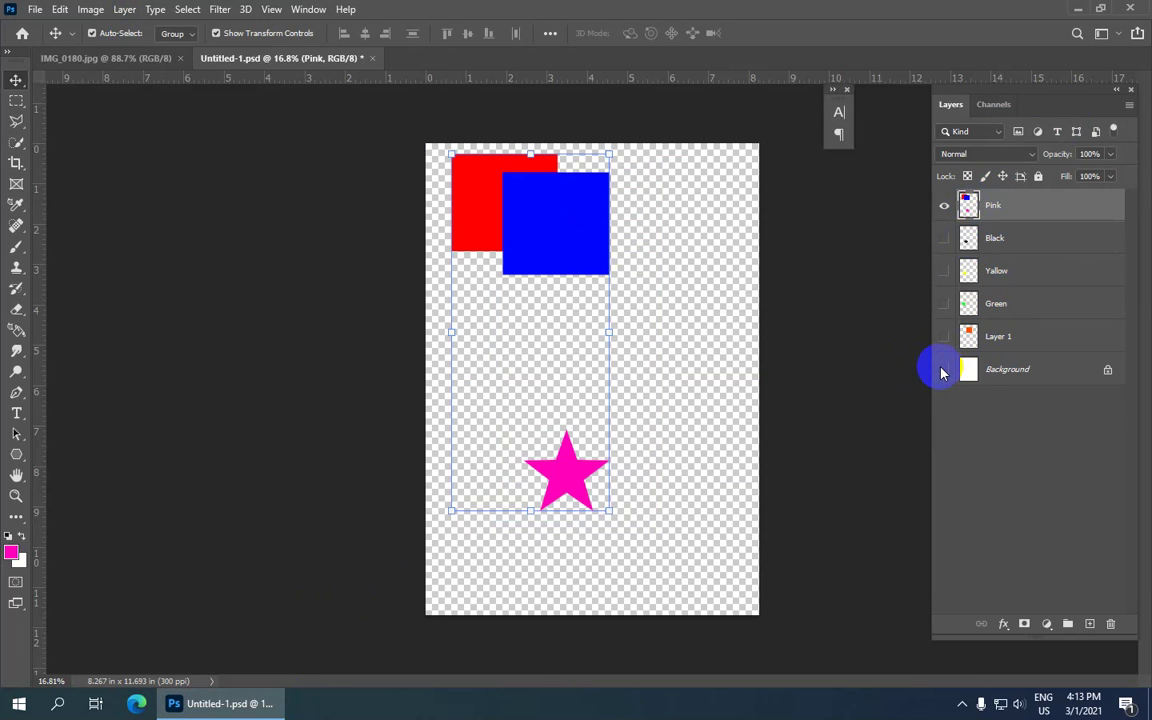
Show Background, orange square and all stars again, then reposition the merged shapes
{"action": "left_click", "coordinate": [944, 369]}
{"action": "left_click", "coordinate": [944, 336]}
{"action": "left_click", "coordinate": [944, 303]}
{"action": "left_click", "coordinate": [944, 270]}
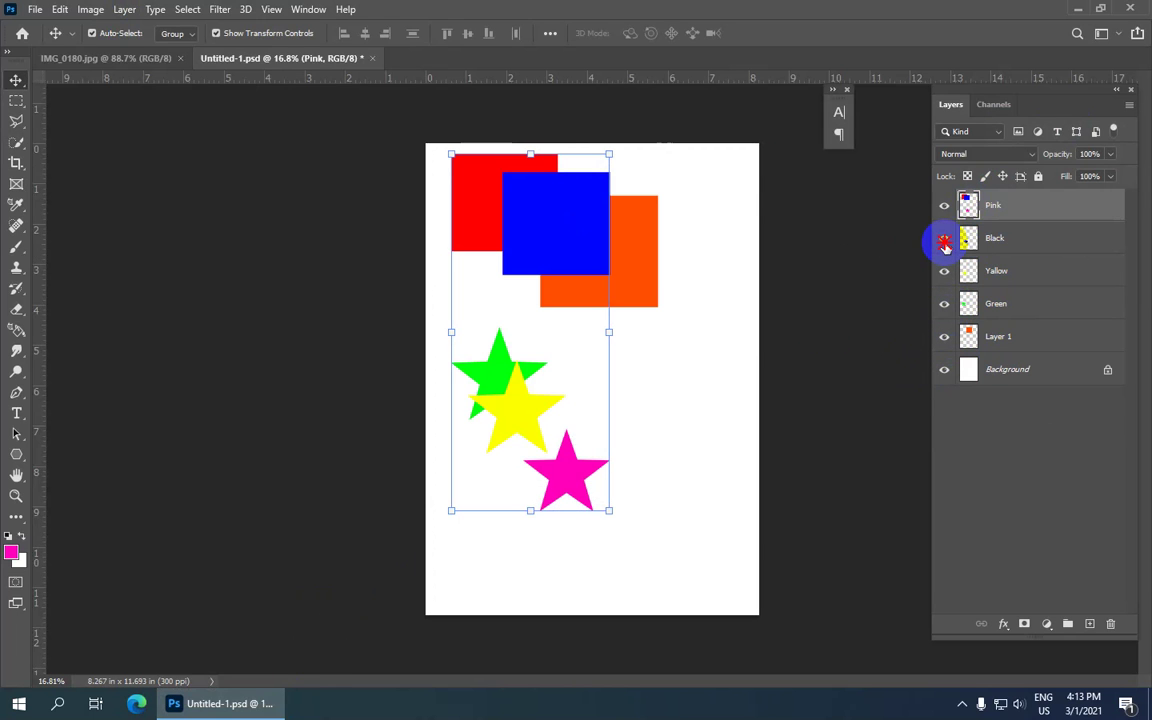
{"action": "left_click", "coordinate": [944, 237]}
{"action": "left_click_drag", "start_coordinate": [538, 222], "coordinate": [470, 167]}
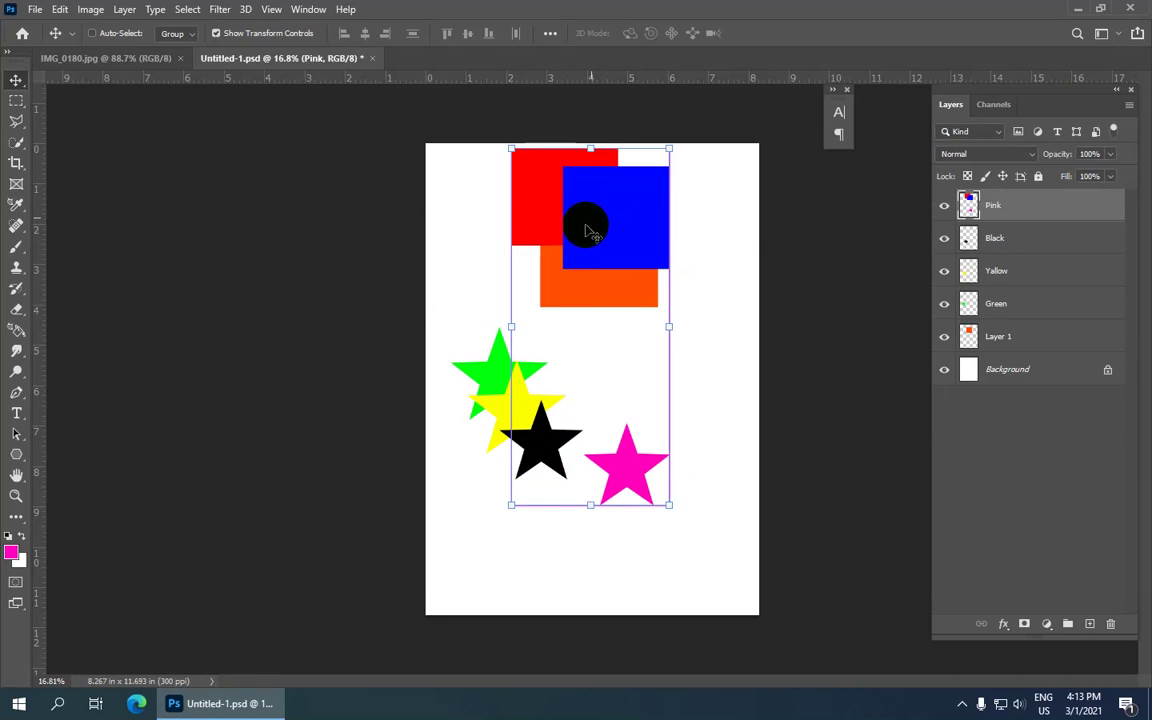
{"action": "left_click_drag", "start_coordinate": [470, 167], "coordinate": [527, 231]}
Toggle the black, yellow and green stars off and back on, then deselect Pink
{"action": "left_click", "coordinate": [820, 318]}
{"action": "scroll", "coordinate": [670, 355], "scroll_direction": "up", "scroll_amount": 1}
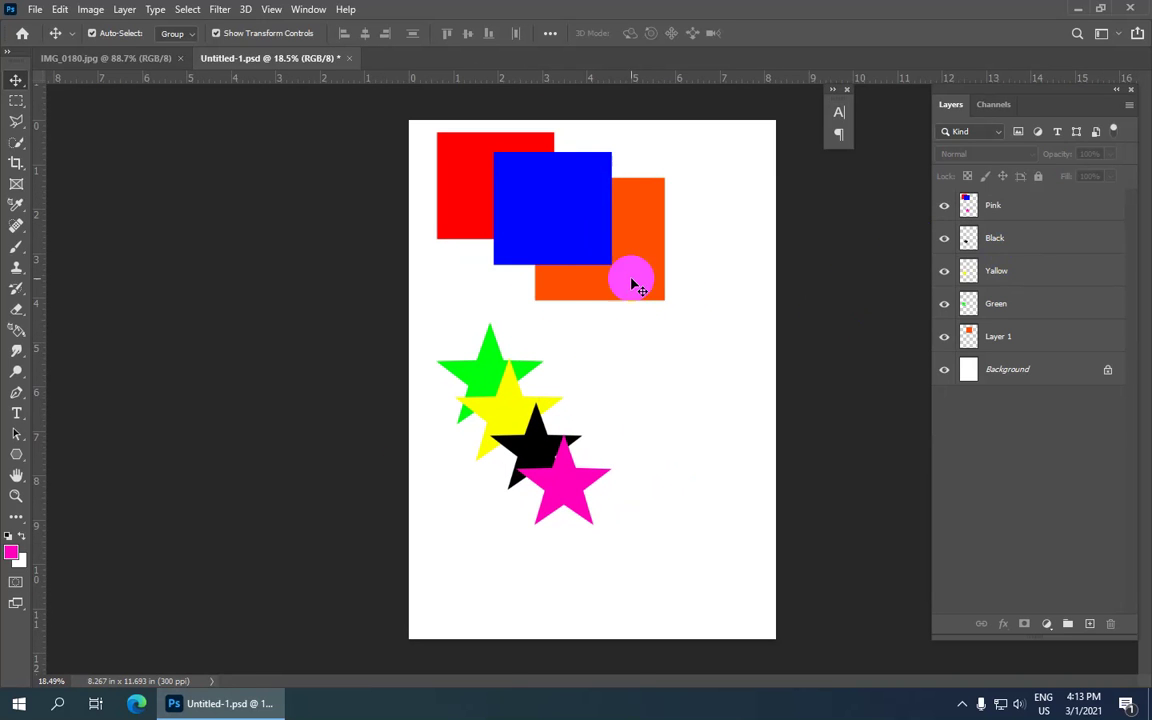
{"action": "left_click", "coordinate": [944, 238]}
{"action": "left_click_drag", "start_coordinate": [944, 271], "coordinate": [944, 304]}
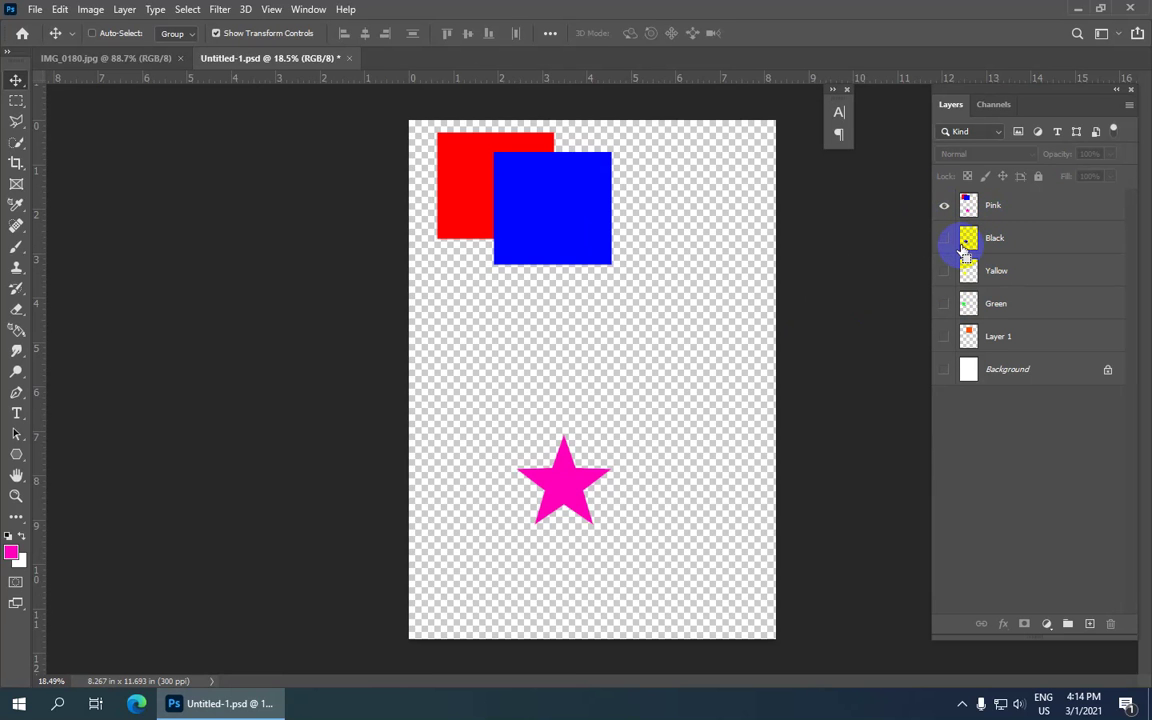
{"action": "left_click_drag", "start_coordinate": [944, 337], "coordinate": [944, 238]}
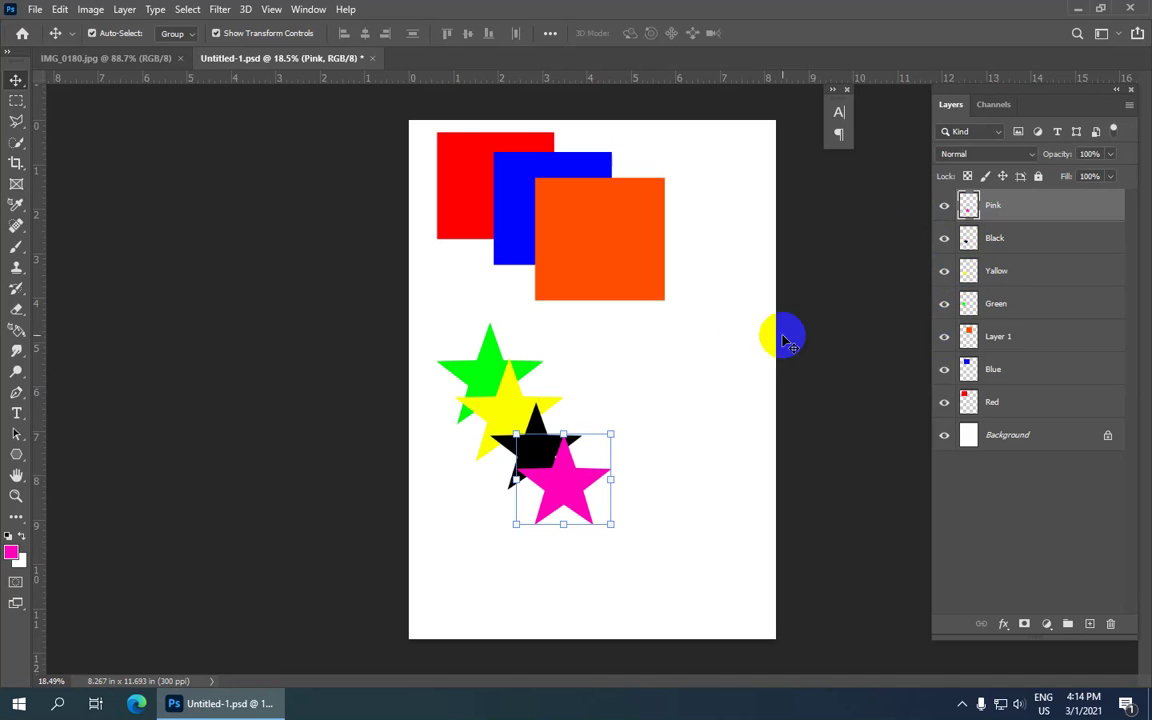
{"action": "left_click", "coordinate": [755, 348]}
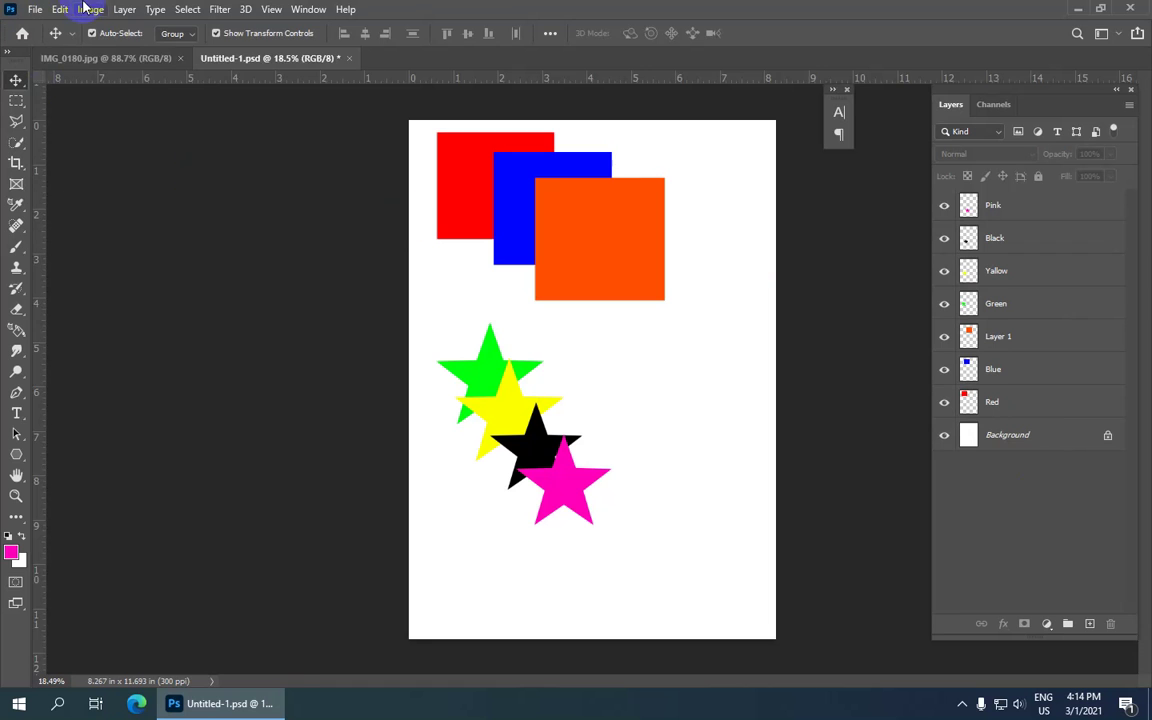
{"action": "left_click", "coordinate": [125, 10]}
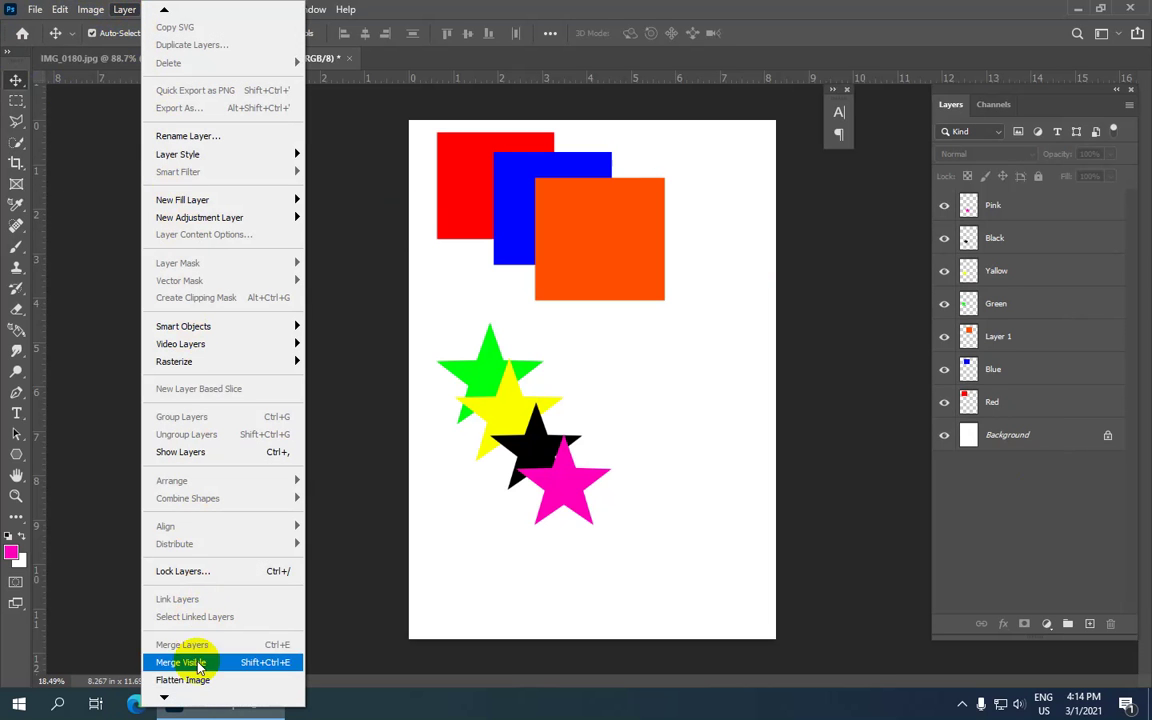
{"action": "left_click", "coordinate": [289, 689]}
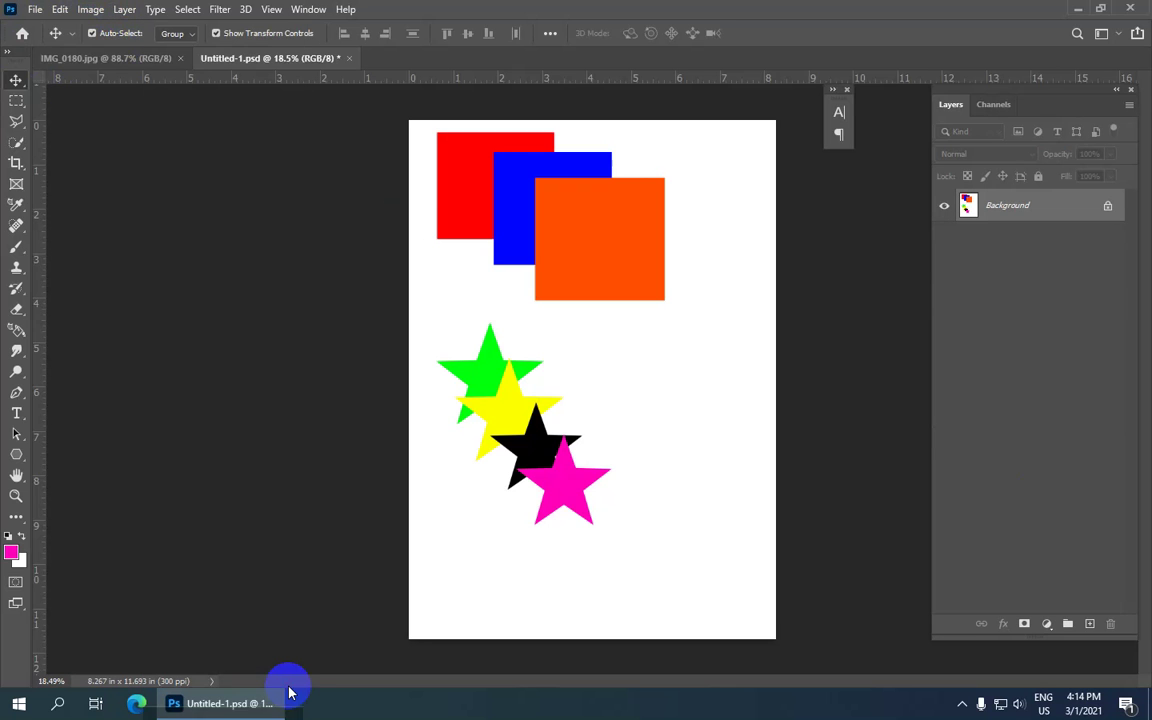
{"action": "key", "text": "ctrl+z"}
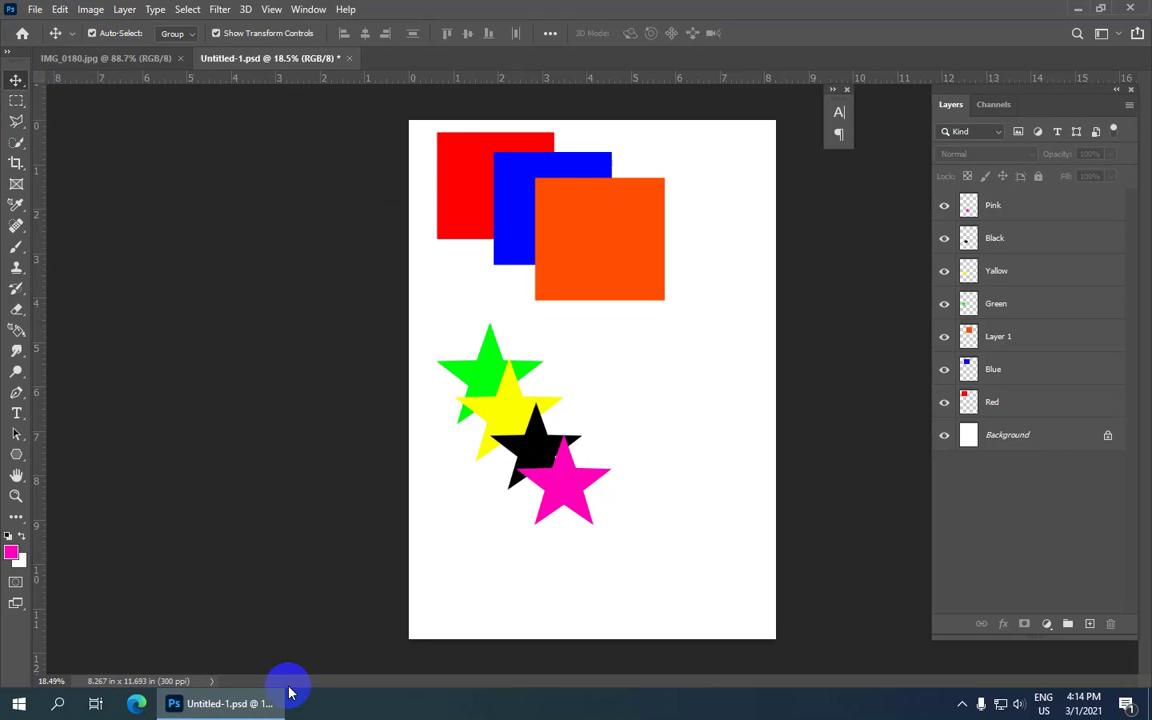
{"action": "left_click", "coordinate": [303, 218]}
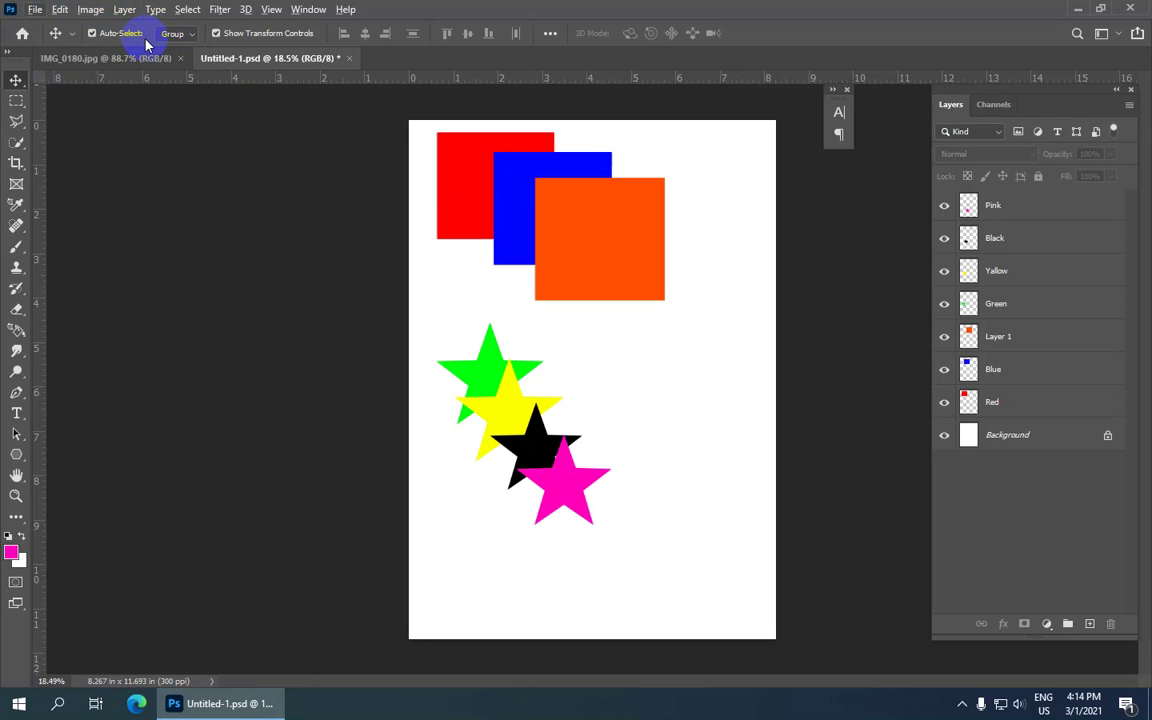
Open the Layer menu via Alt+L, ready to choose Flatten Image
{"action": "left_click", "coordinate": [141, 162]}
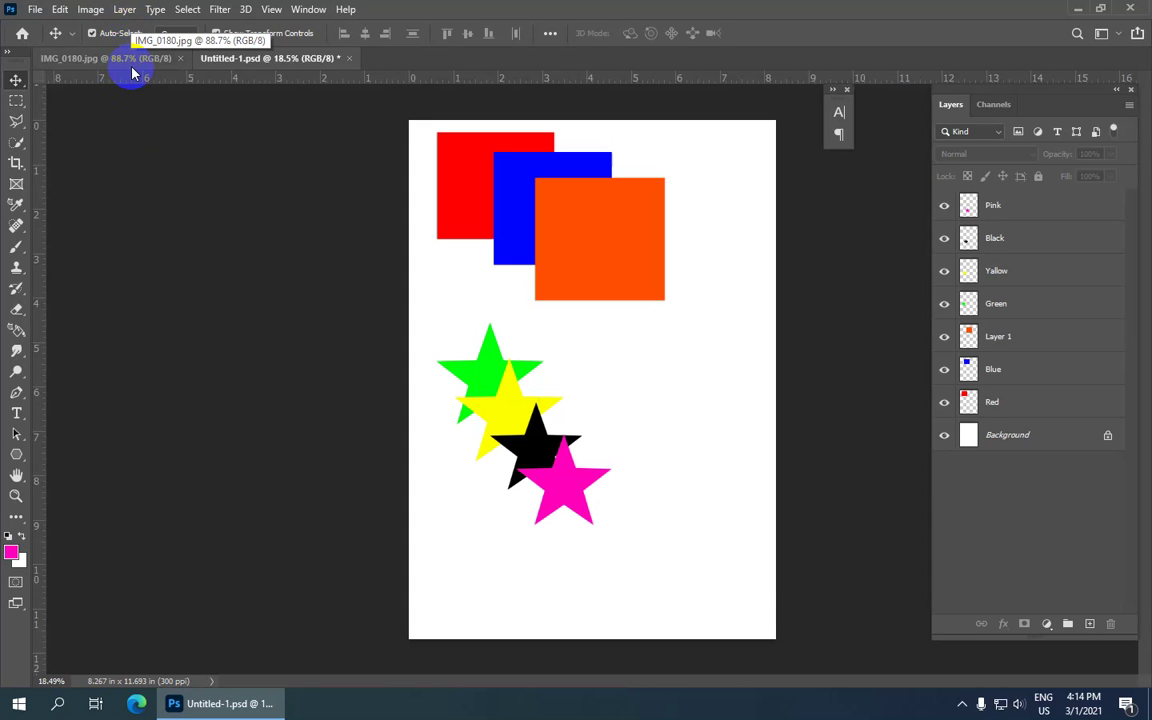
{"action": "left_click_drag", "start_coordinate": [213, 90], "coordinate": [173, 153]}
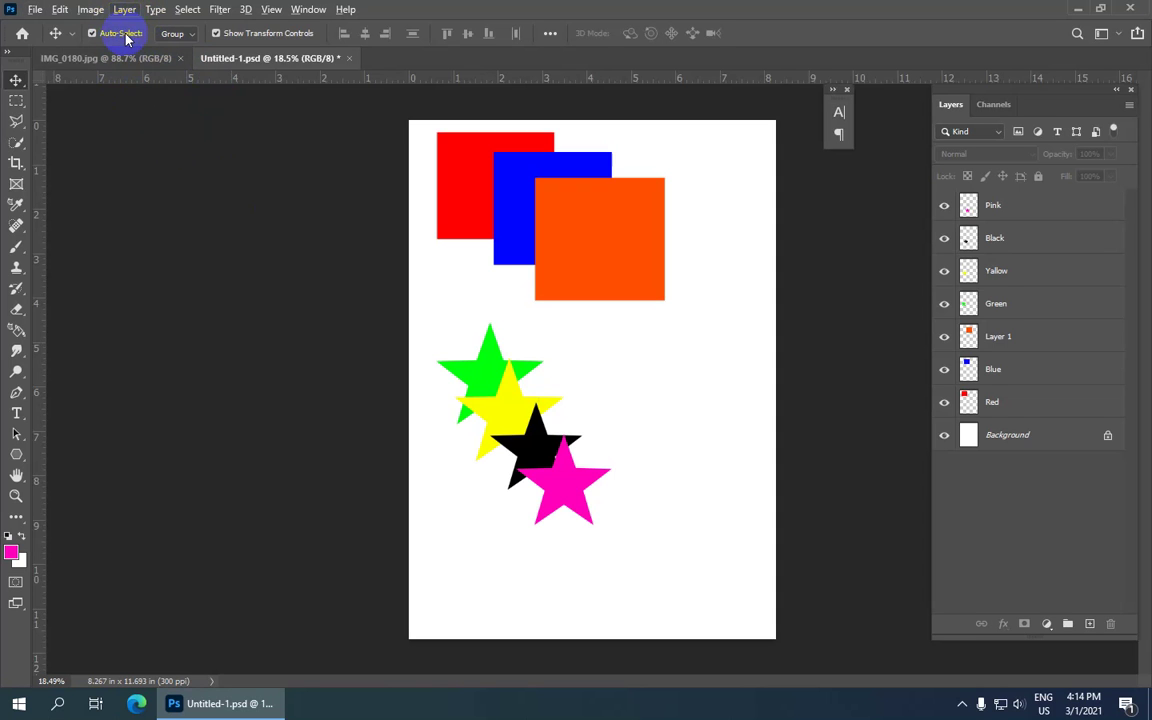
{"action": "left_click_drag", "start_coordinate": [164, 97], "coordinate": [175, 133]}
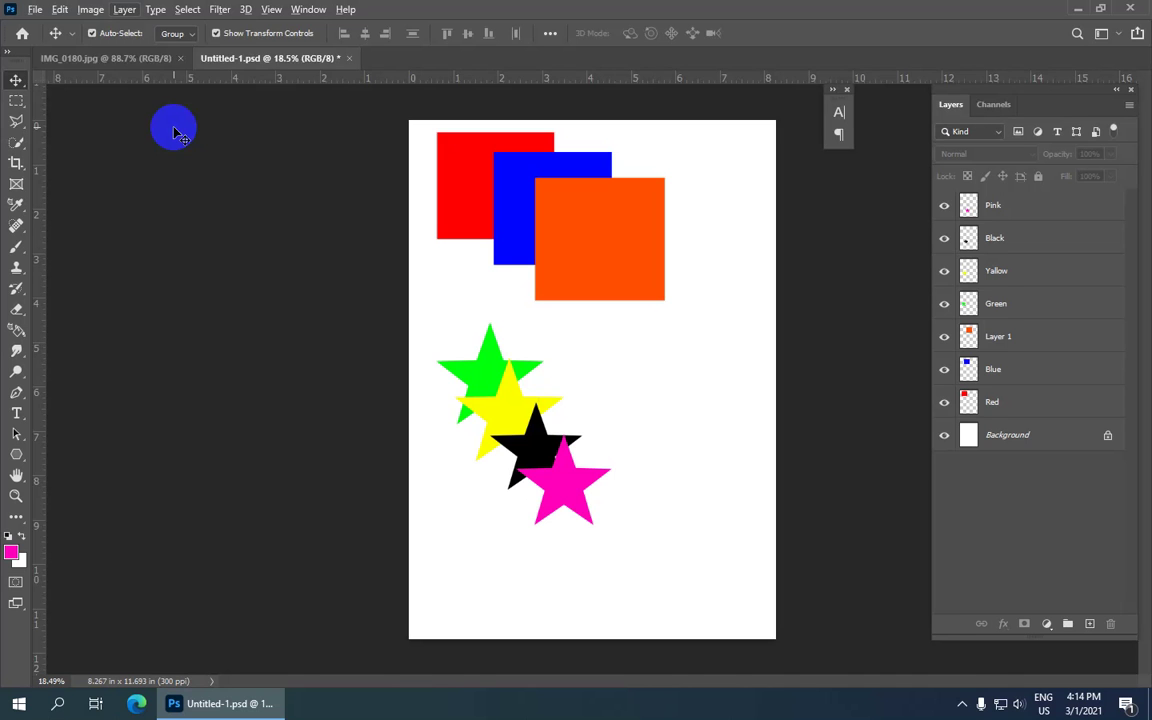
{"action": "key", "text": "alt+l"}
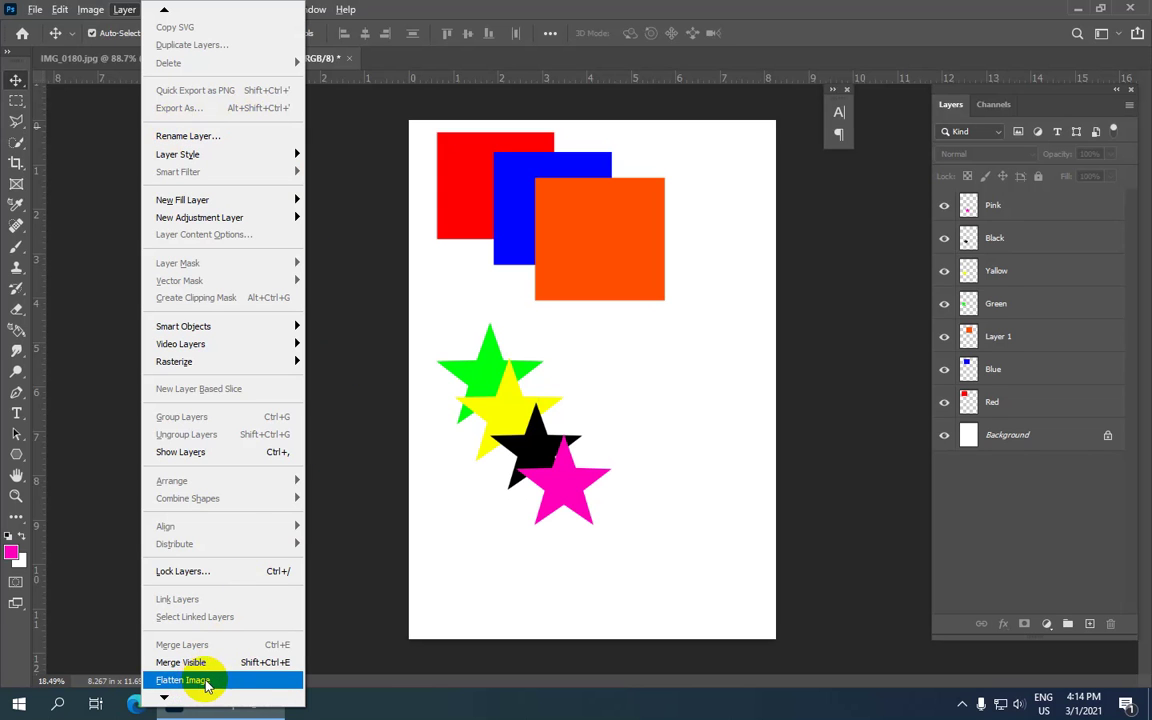
Flatten the image twice, undoing each flatten to keep the separate layers
{"action": "left_click", "coordinate": [366, 545]}
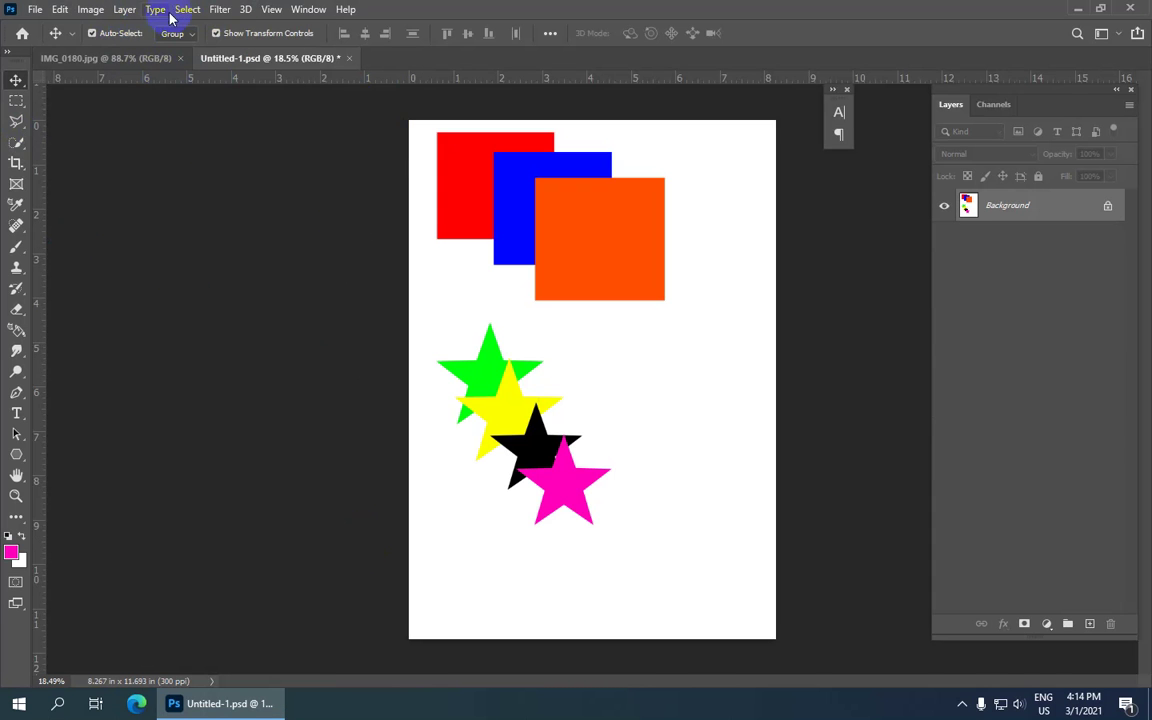
{"action": "left_click", "coordinate": [834, 334]}
{"action": "key", "text": "ctrl+z"}
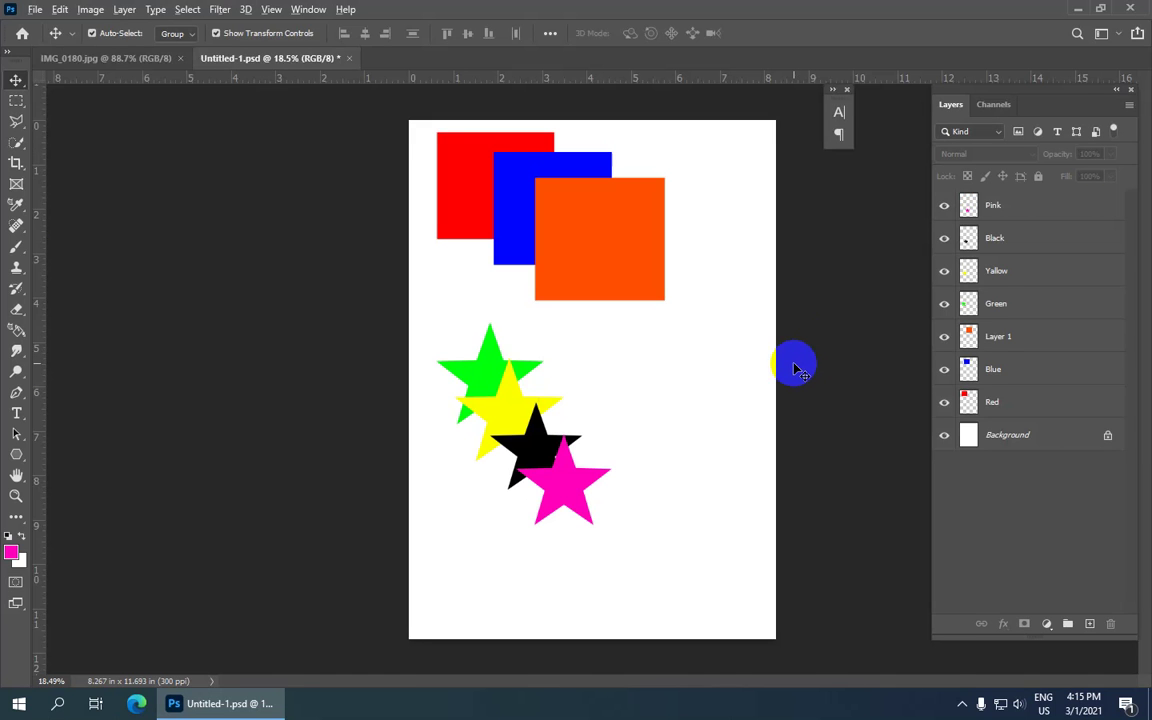
{"action": "key", "text": "alt+l"}
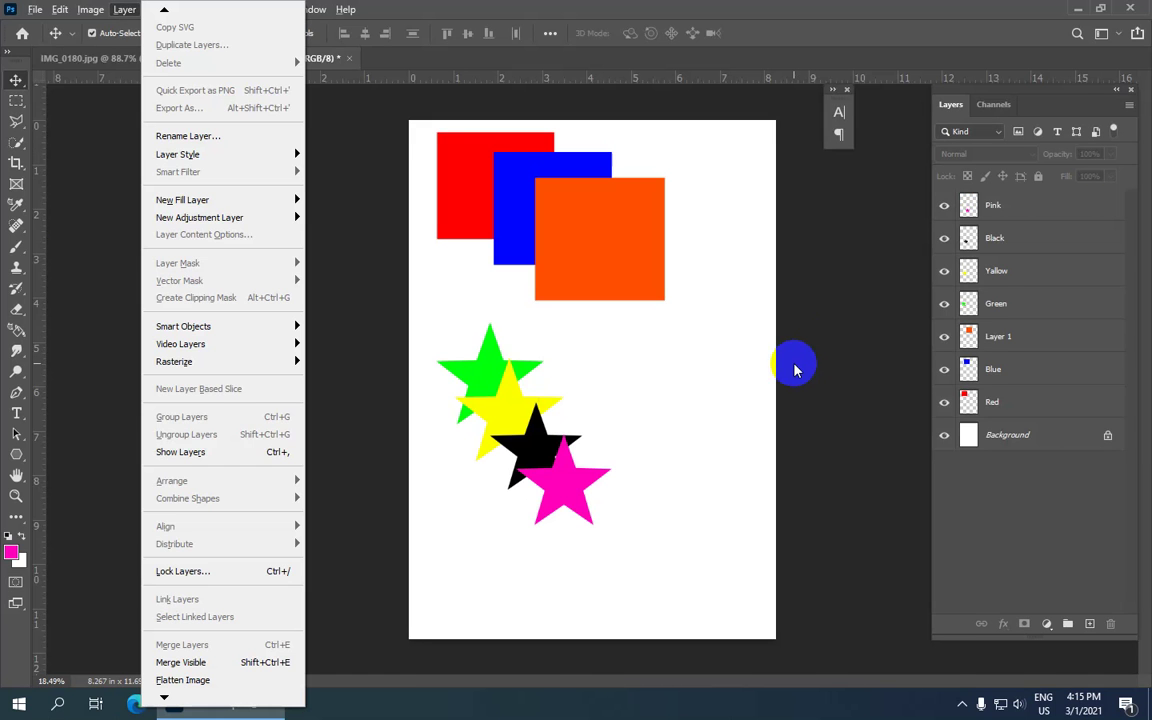
{"action": "key", "text": "f"}
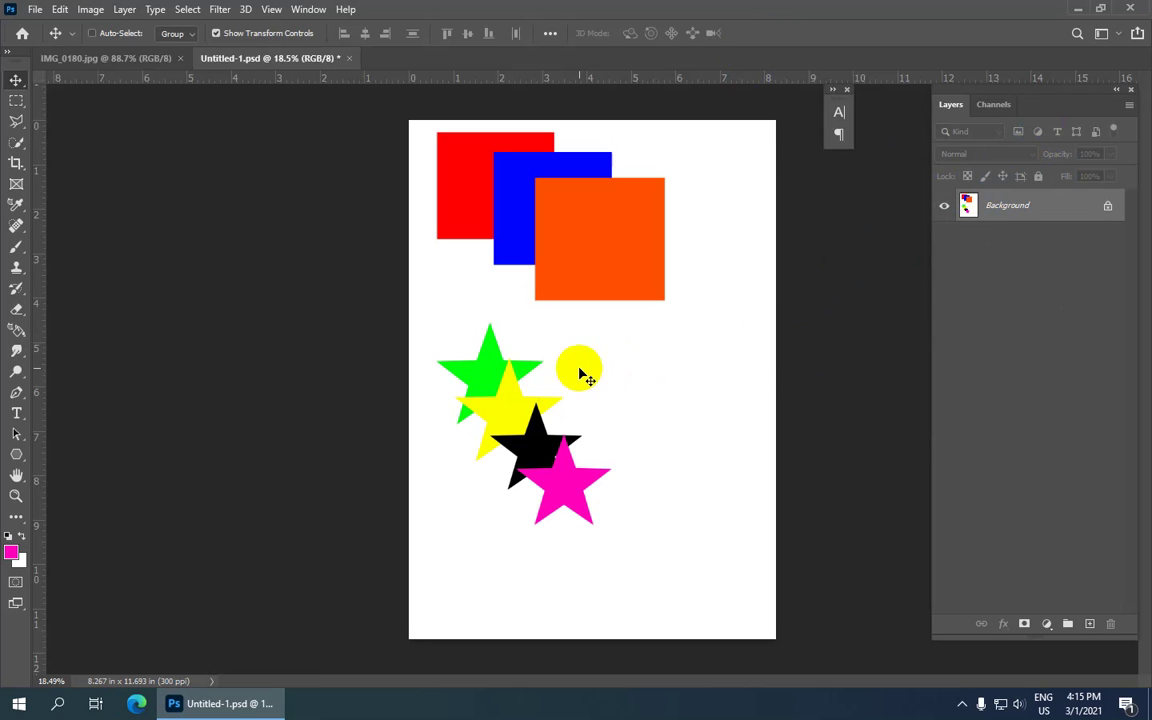
{"action": "key", "text": "ctrl+z"}
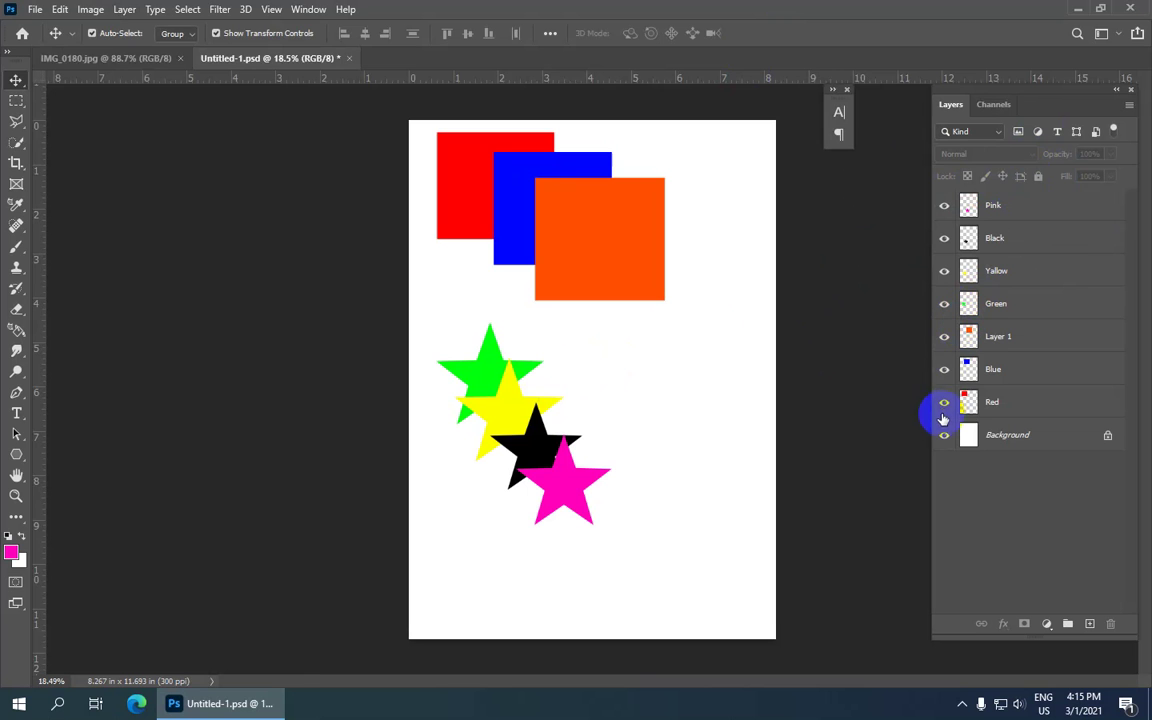
{"action": "left_click", "coordinate": [944, 402]}
{"action": "left_click", "coordinate": [944, 369]}
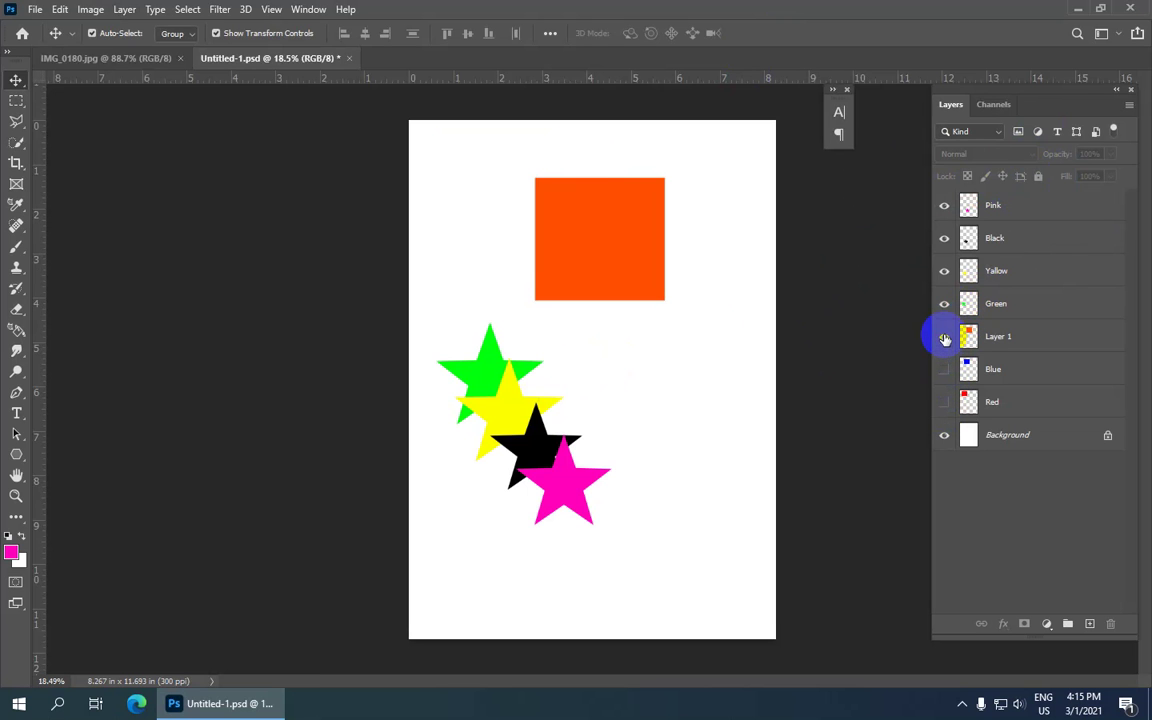
{"action": "left_click", "coordinate": [944, 336]}
{"action": "left_click", "coordinate": [945, 296]}
{"action": "left_click", "coordinate": [944, 270]}
{"action": "left_click", "coordinate": [944, 238]}
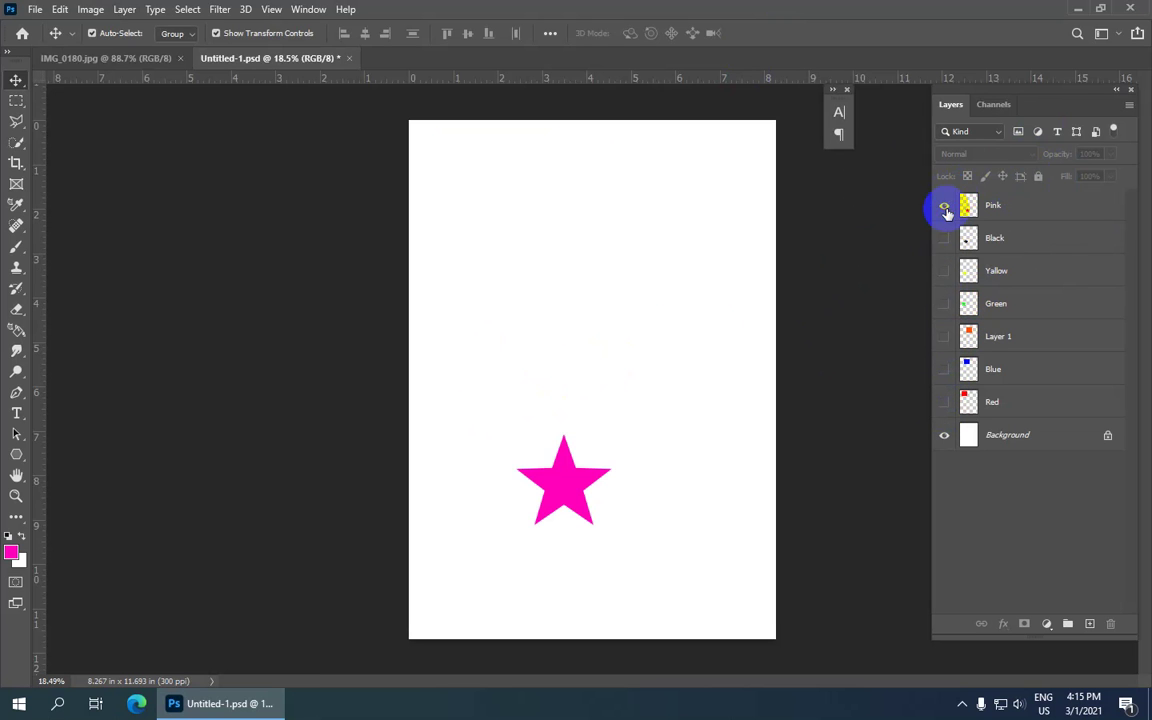
{"action": "left_click", "coordinate": [944, 205]}
{"action": "left_click", "coordinate": [124, 9]}
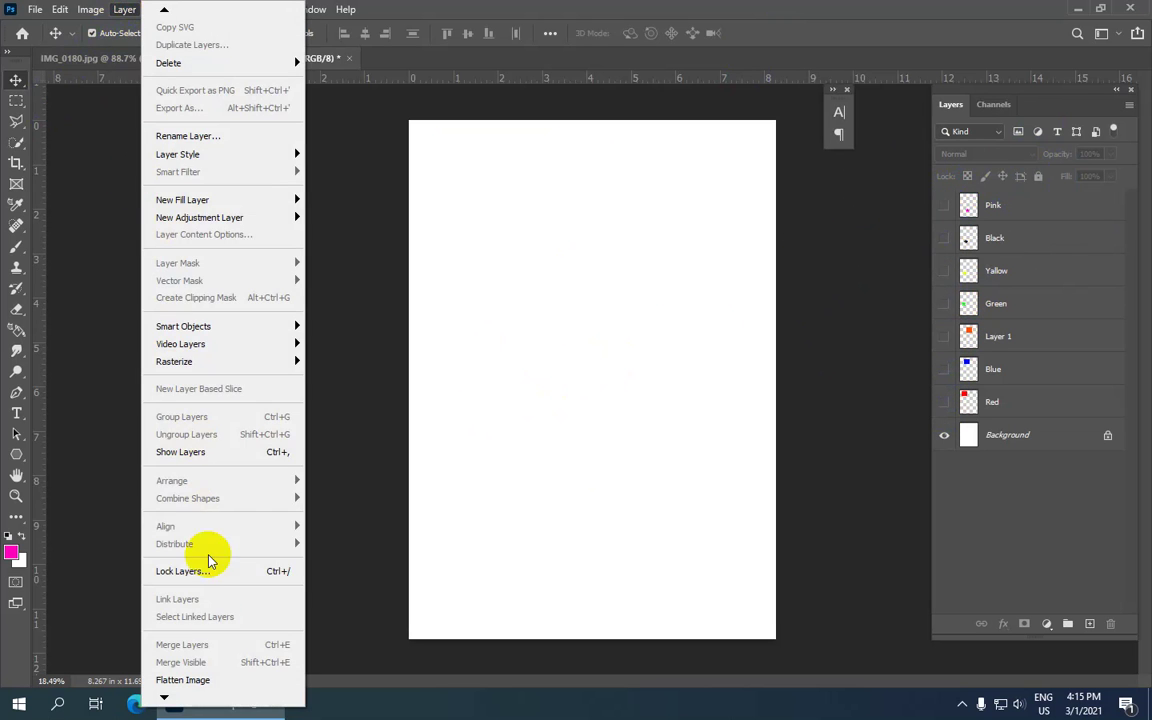
{"action": "left_click", "coordinate": [222, 679]}
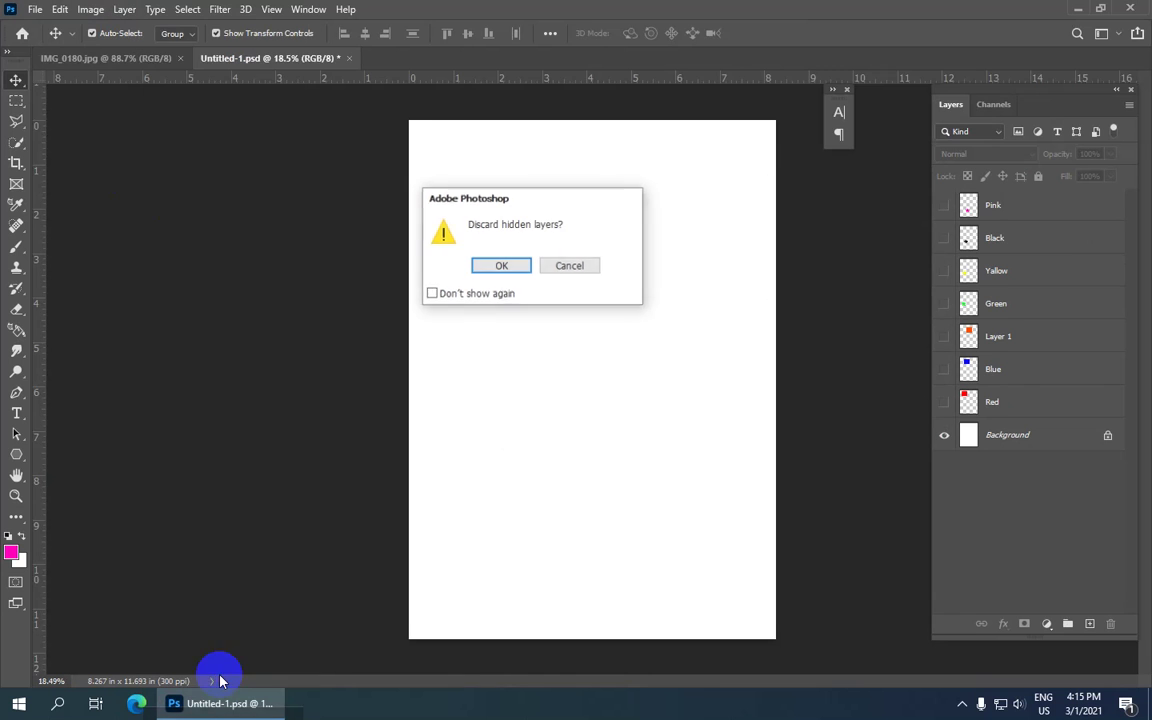
{"action": "left_click", "coordinate": [492, 265]}
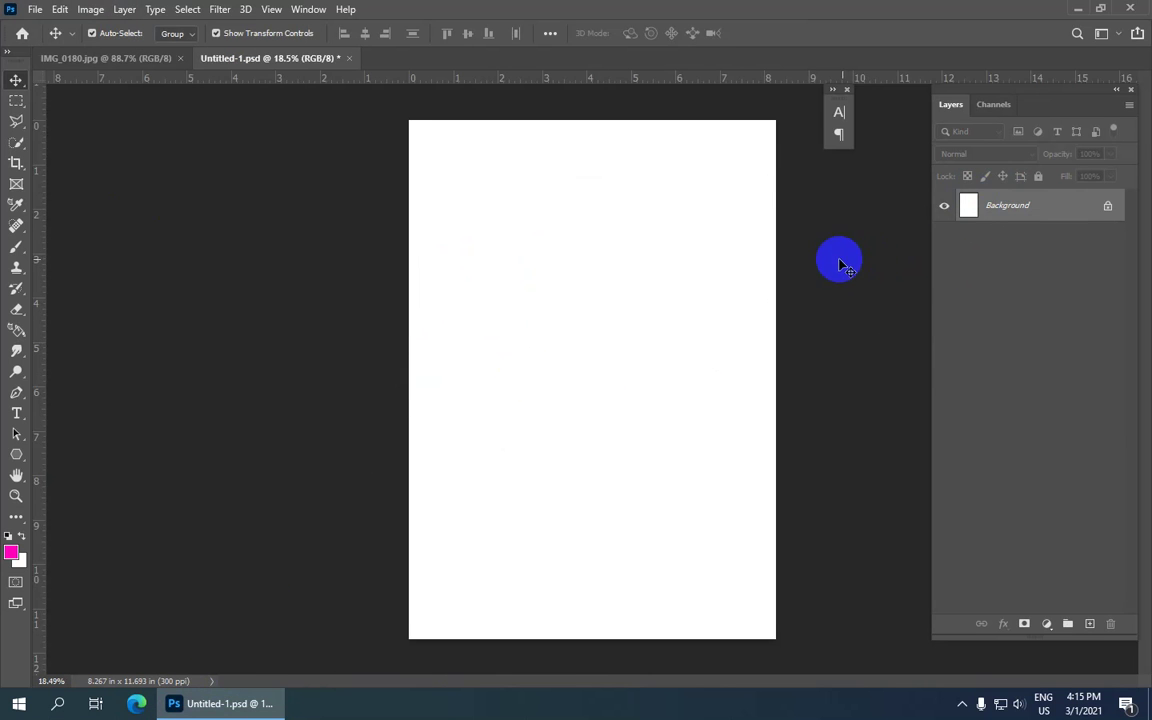
{"action": "key", "text": "ctrl+z"}
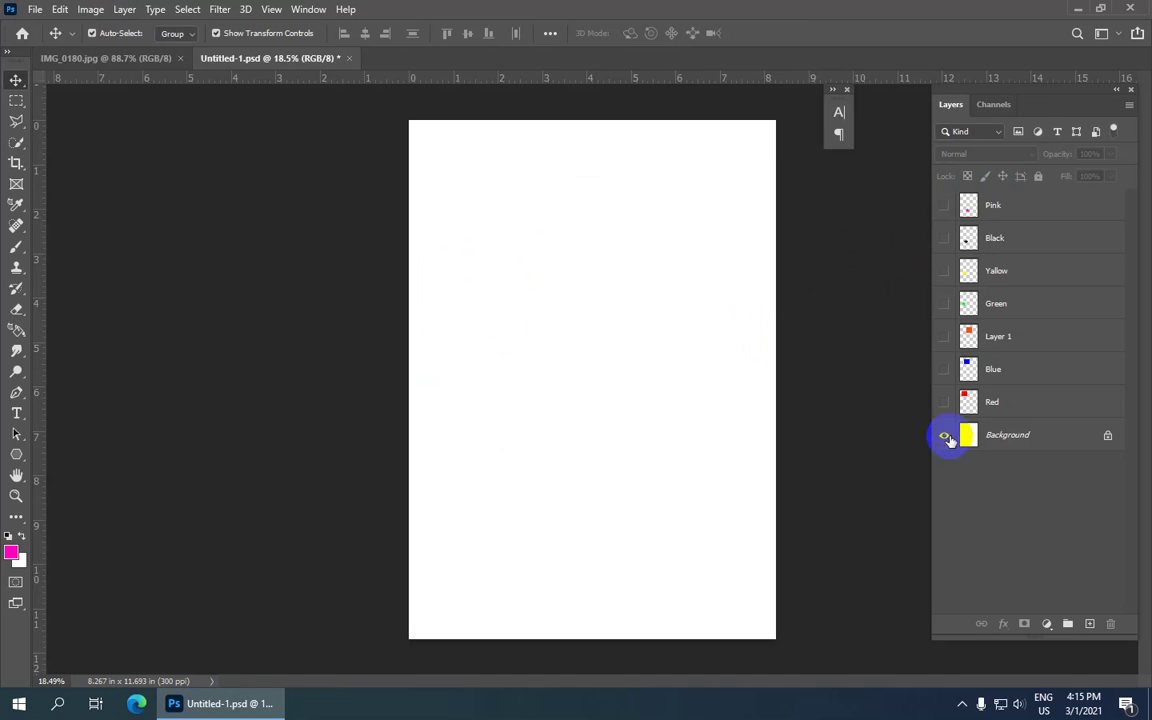
{"action": "left_click", "coordinate": [944, 402]}
{"action": "left_click", "coordinate": [944, 369]}
{"action": "left_click", "coordinate": [944, 336]}
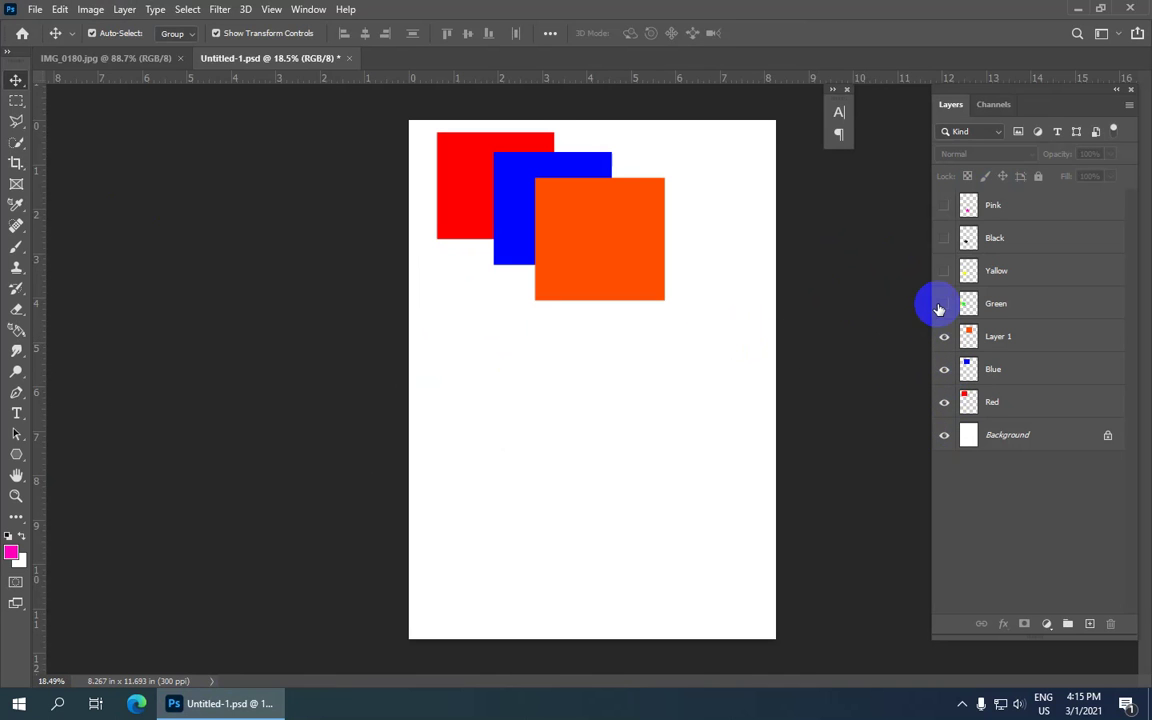
{"action": "left_click", "coordinate": [944, 303]}
{"action": "left_click", "coordinate": [944, 270]}
{"action": "left_click", "coordinate": [944, 237]}
{"action": "left_click", "coordinate": [944, 205]}
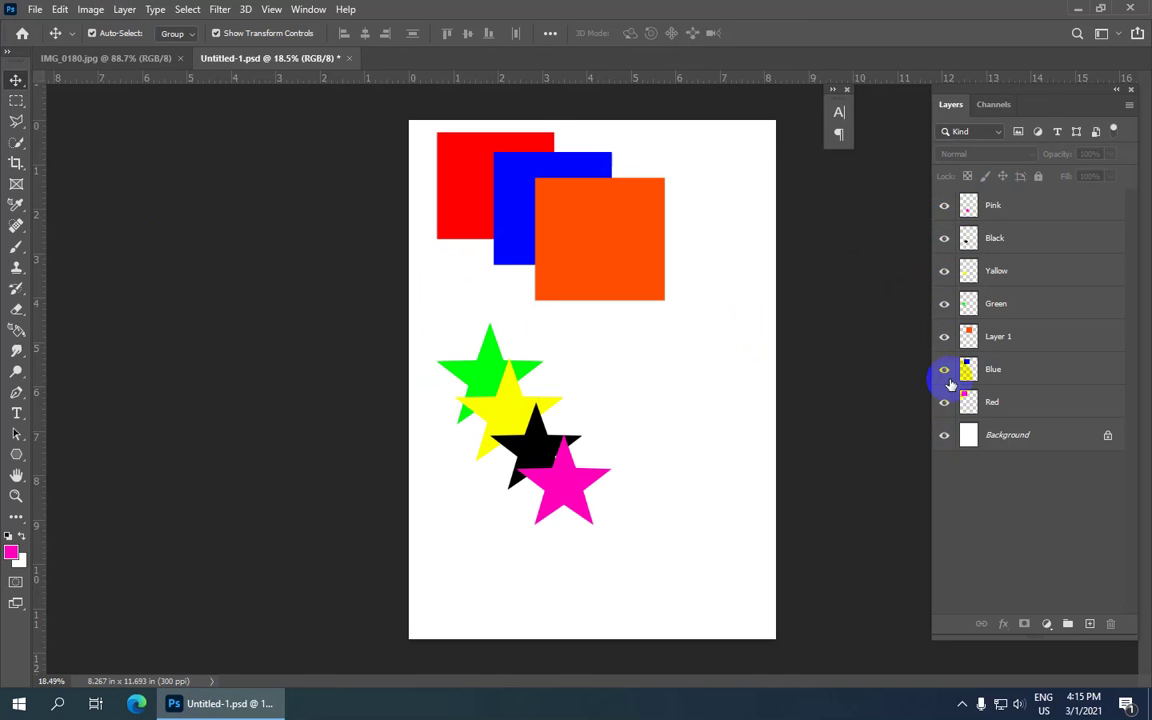
{"action": "left_click", "coordinate": [124, 10]}
{"action": "left_click", "coordinate": [240, 680]}
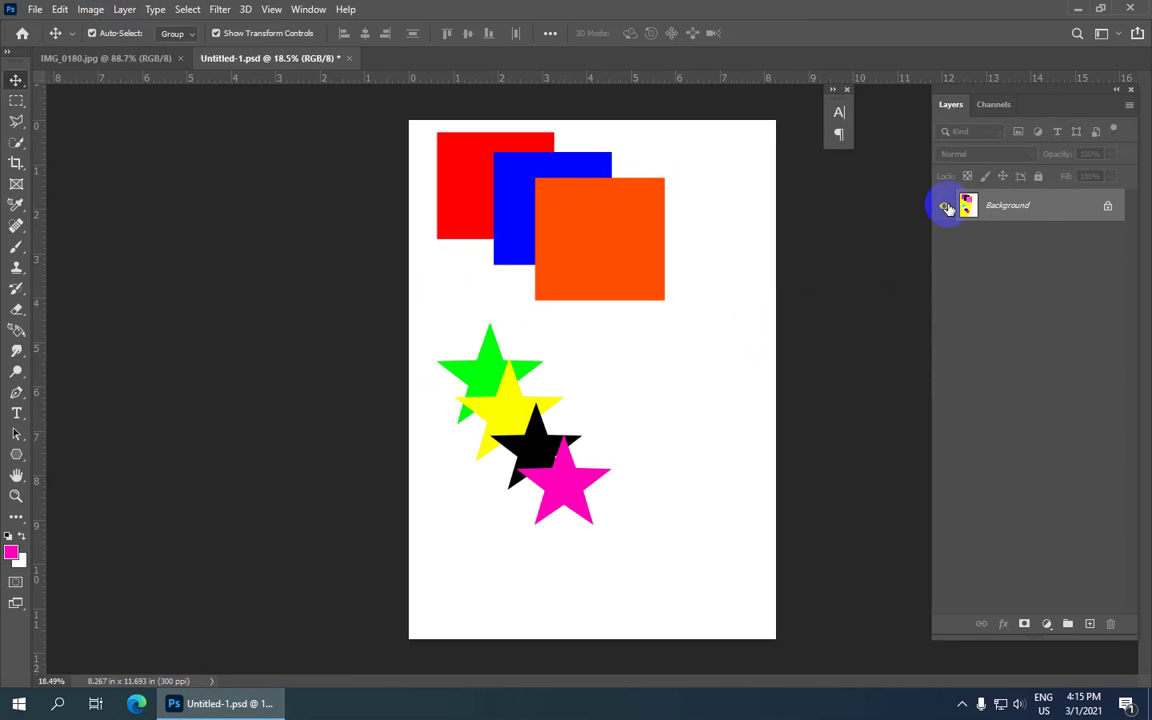
{"action": "key", "text": "ctrl+z"}
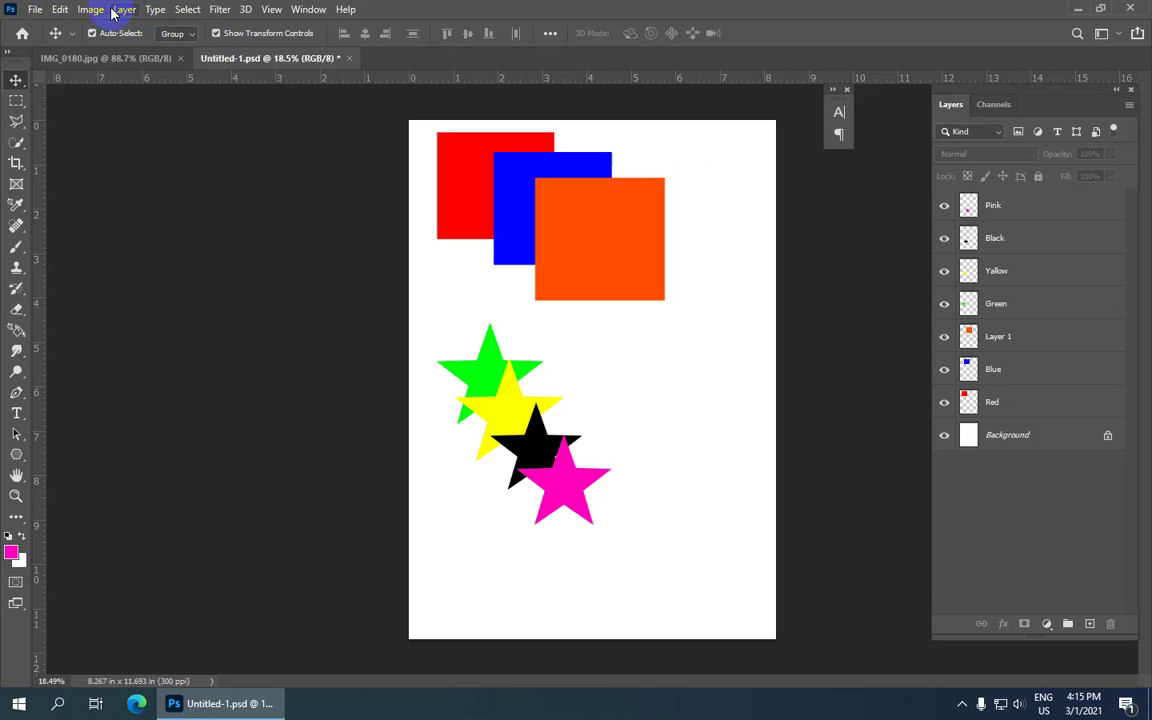
Hide the black, yellow and green stars and Layer 1's orange square
{"action": "left_click", "coordinate": [1010, 208]}
{"action": "left_click", "coordinate": [944, 240]}
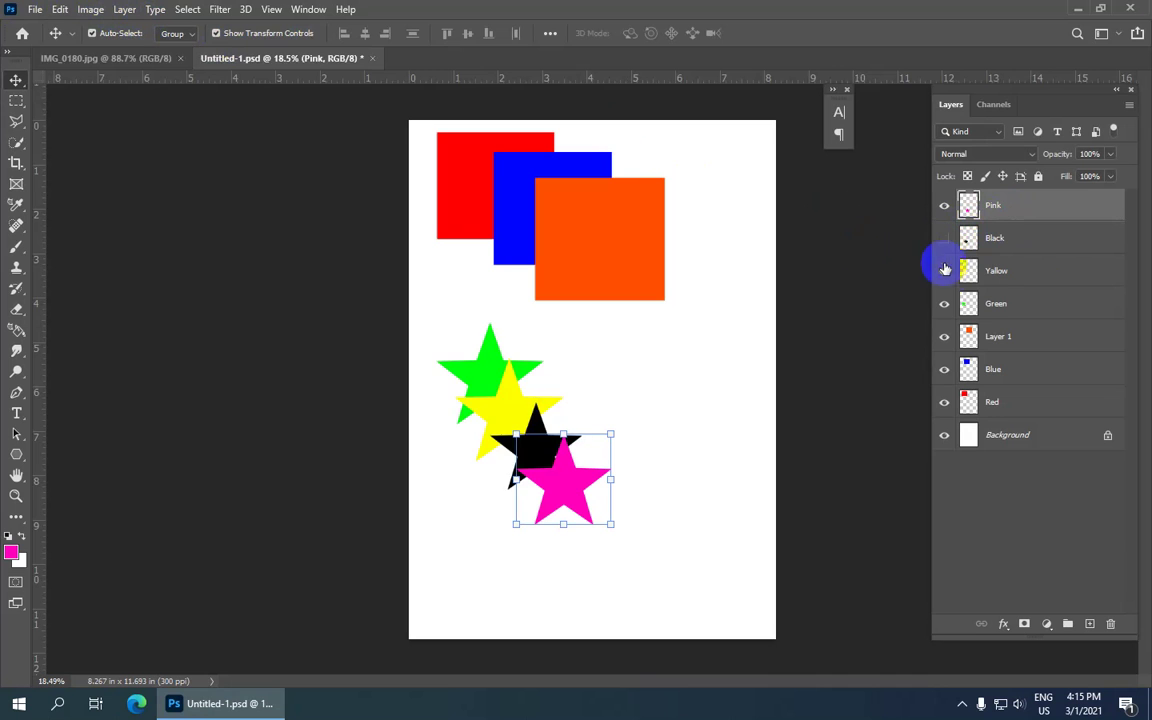
{"action": "left_click", "coordinate": [944, 270]}
{"action": "left_click", "coordinate": [943, 305]}
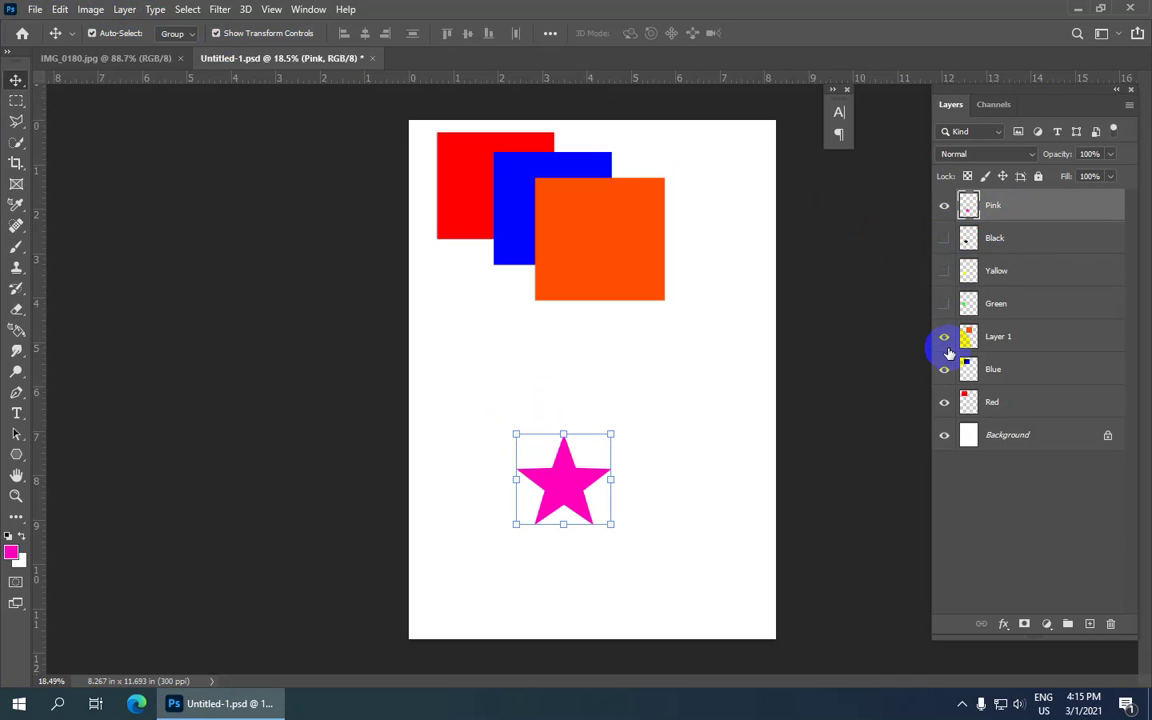
{"action": "left_click", "coordinate": [945, 340]}
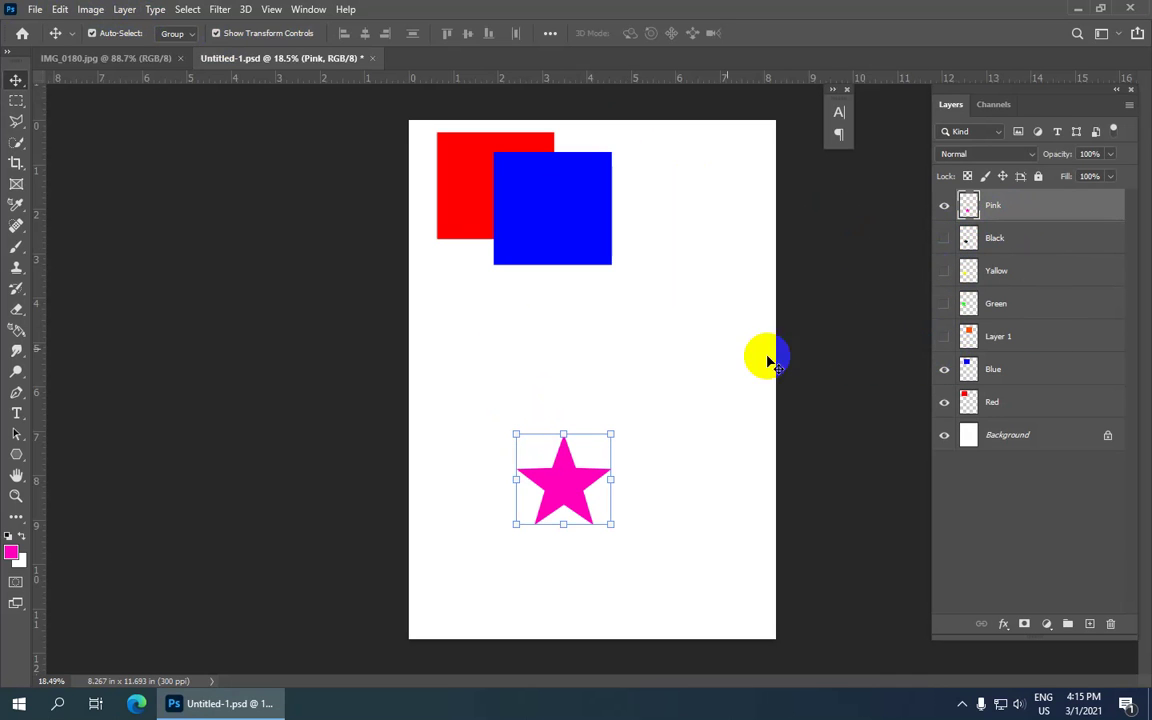
Merge the visible layers and toggle the merged layer's visibility to check the result
{"action": "left_click", "coordinate": [124, 9]}
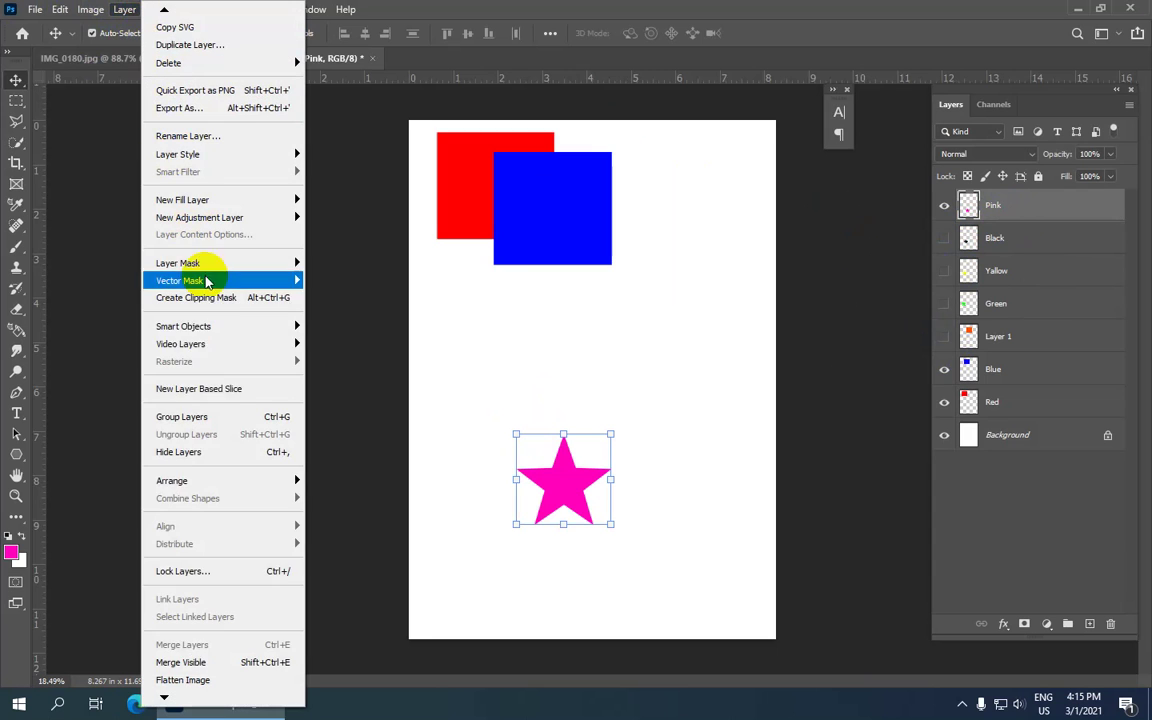
{"action": "left_click", "coordinate": [289, 664]}
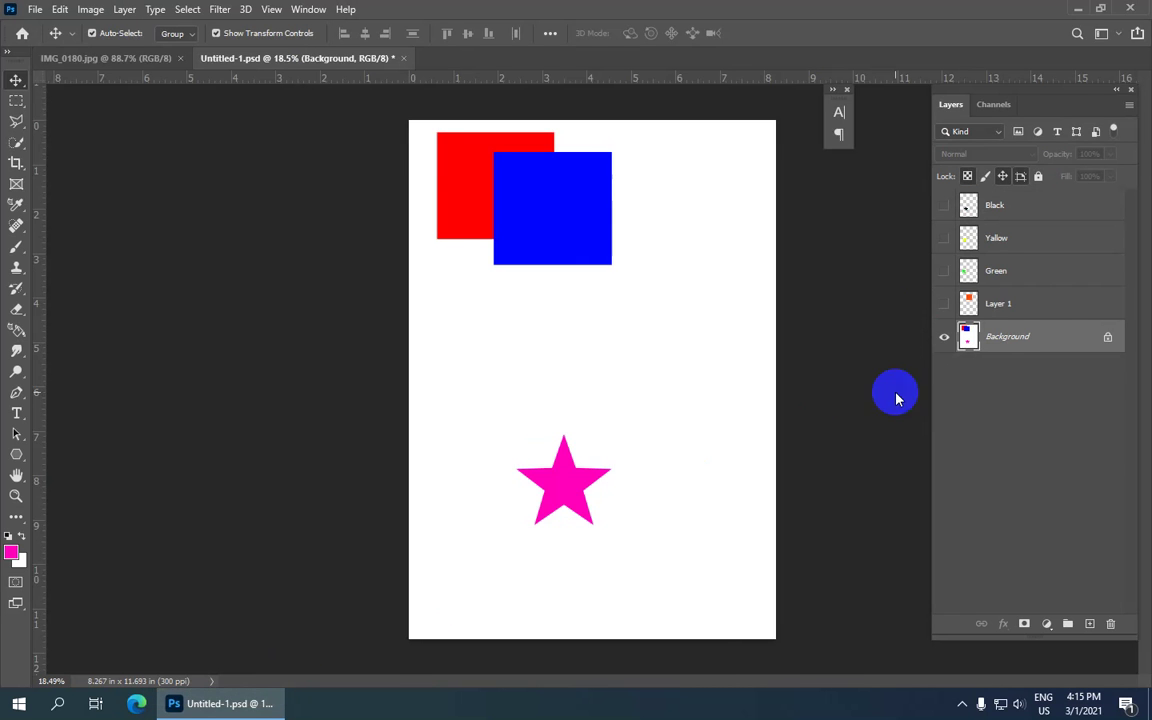
{"action": "left_click", "coordinate": [944, 340]}
{"action": "left_click", "coordinate": [944, 340]}
{"action": "left_click", "coordinate": [944, 340]}
{"action": "left_click", "coordinate": [944, 340]}
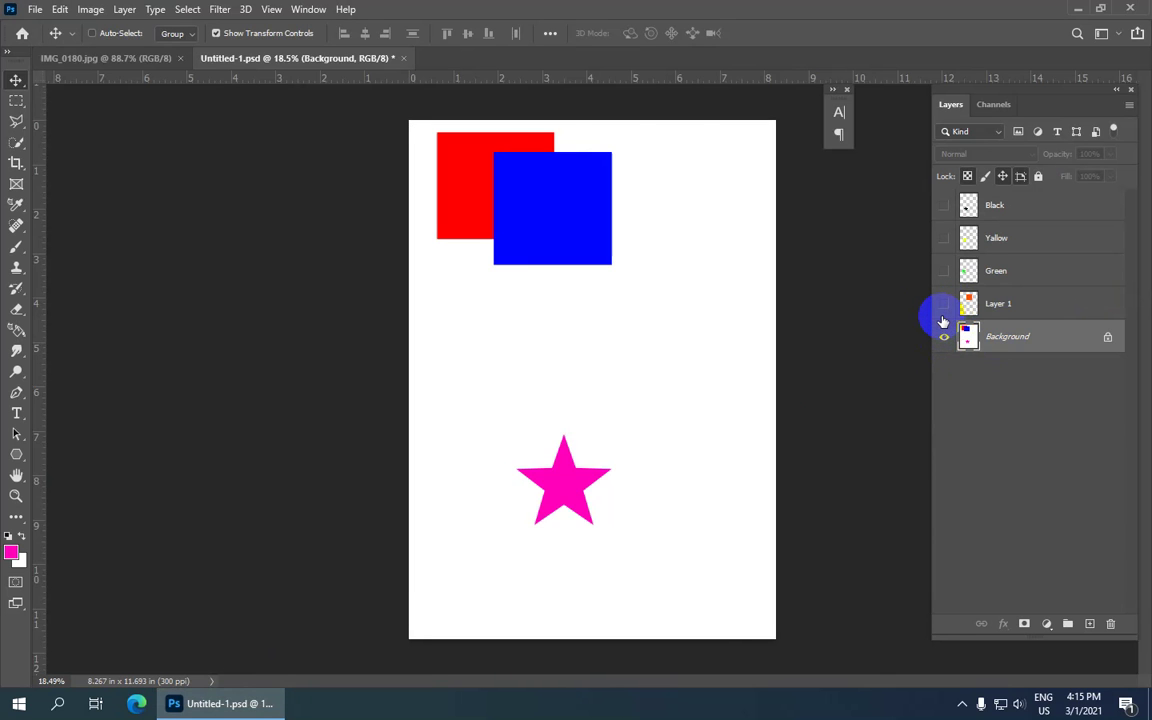
{"action": "left_click", "coordinate": [942, 321]}
{"action": "left_click", "coordinate": [942, 321]}
{"action": "left_click", "coordinate": [942, 321]}
{"action": "left_click", "coordinate": [942, 321]}
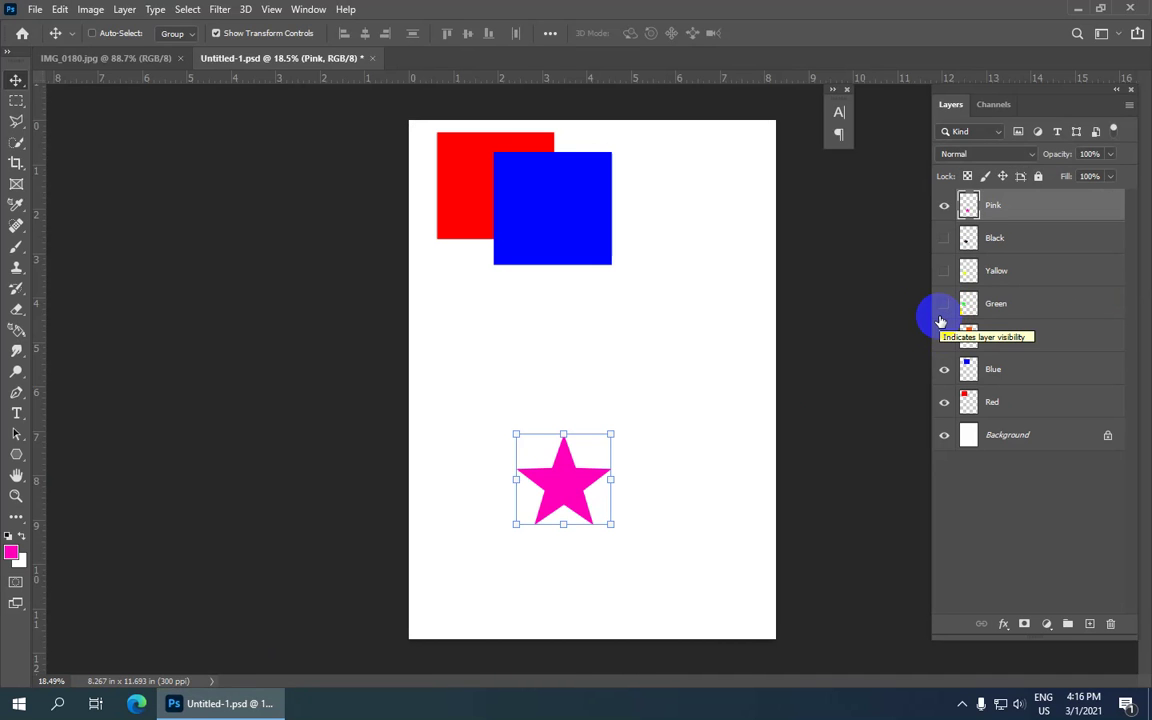
Show Layer 1, Green, Yellow and Black again, then select the Black layer
{"action": "left_click_drag", "start_coordinate": [940, 334], "coordinate": [943, 236]}
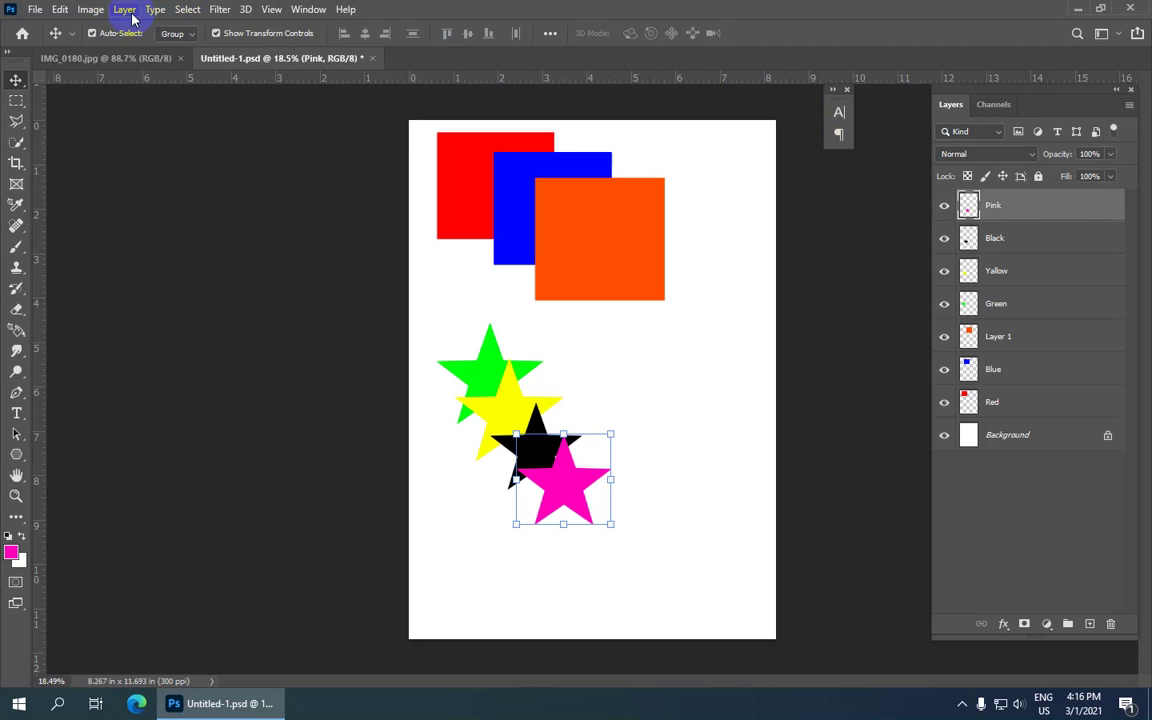
{"action": "left_click", "coordinate": [1003, 240]}
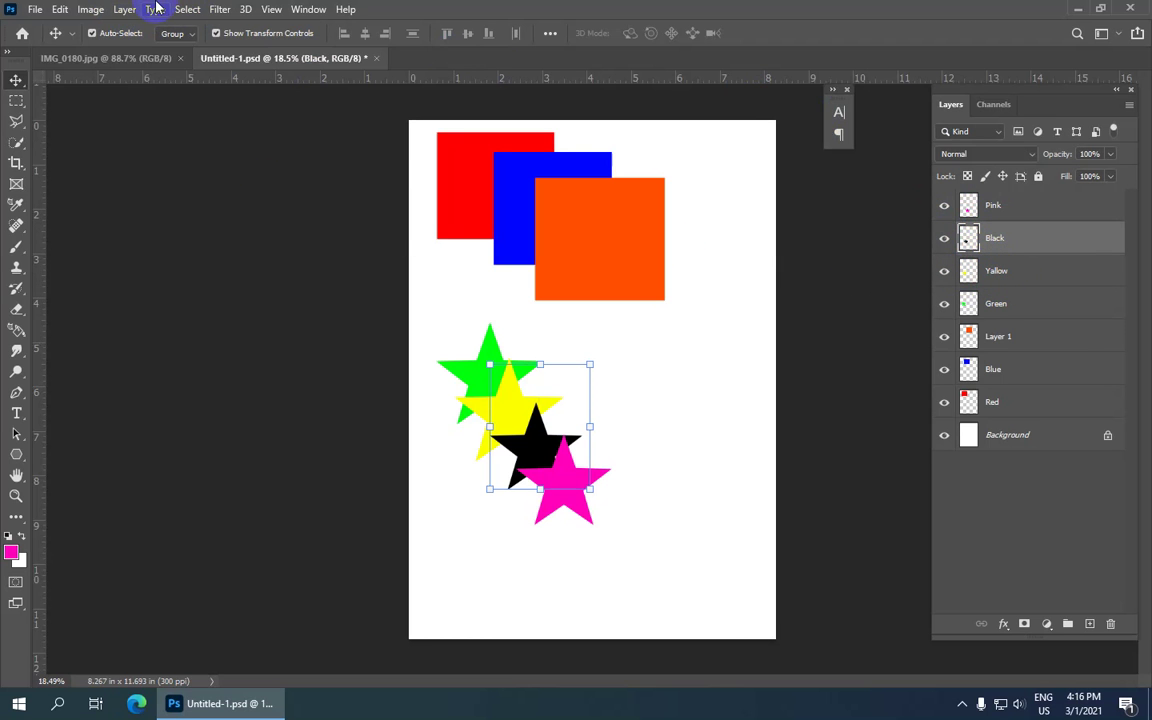
{"action": "left_click", "coordinate": [123, 10]}
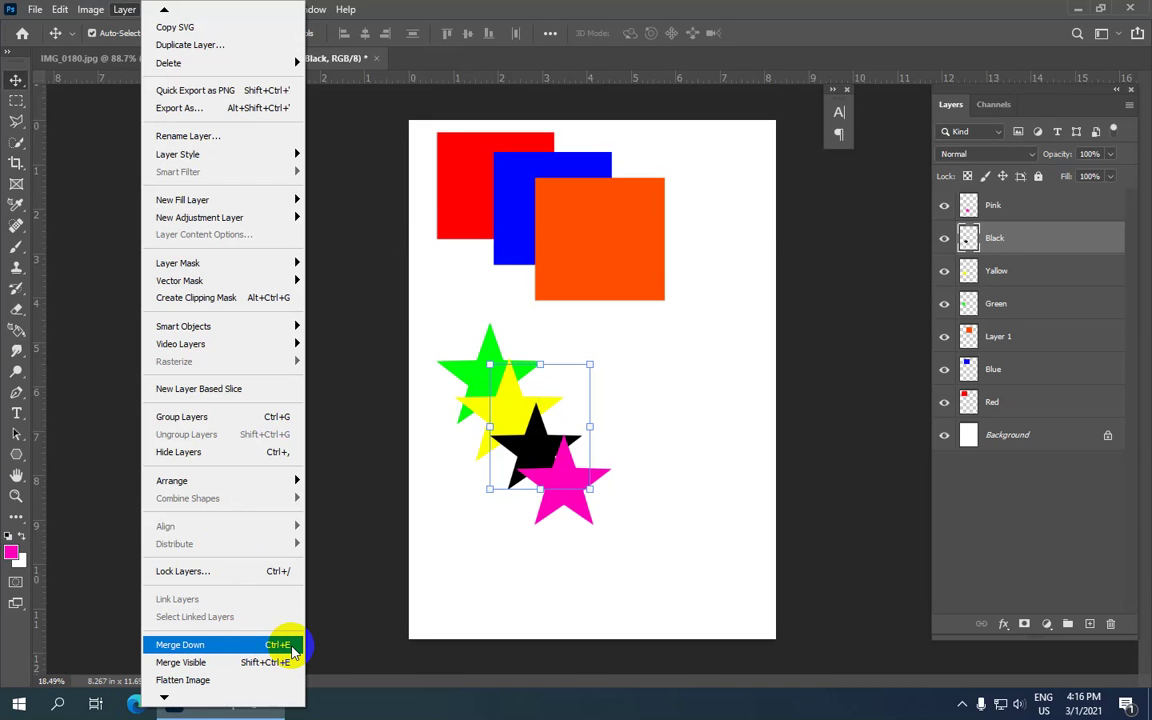
{"action": "left_click", "coordinate": [293, 648]}
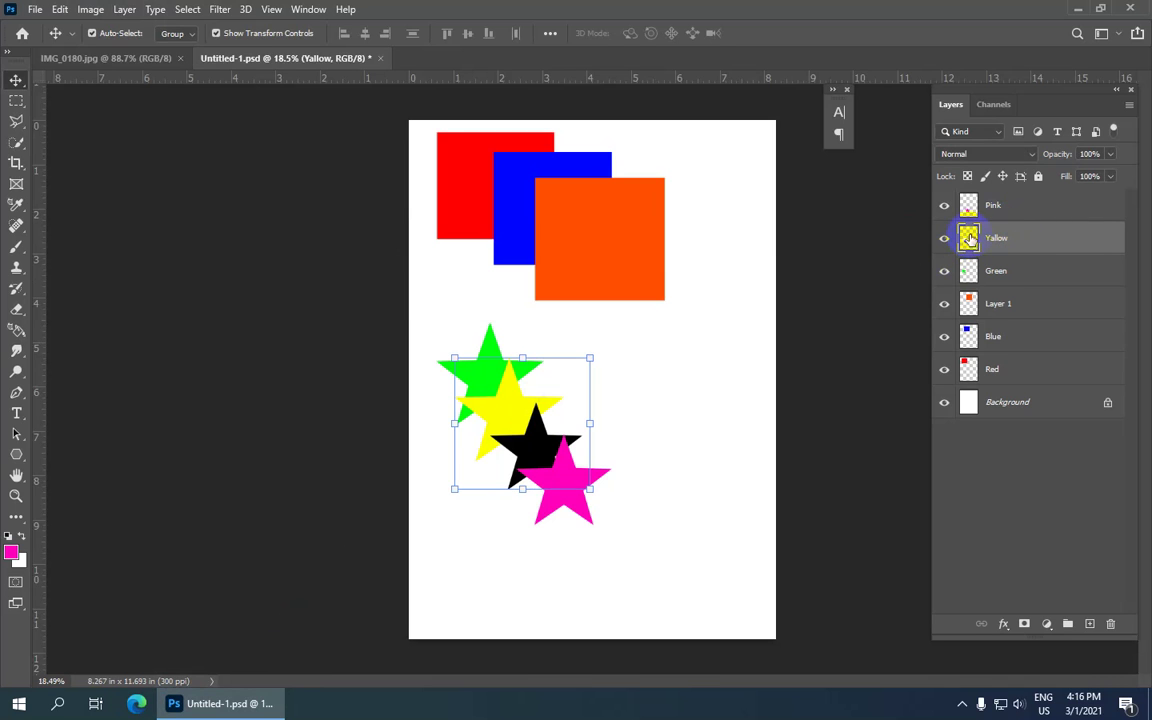
{"action": "left_click", "coordinate": [1000, 212]}
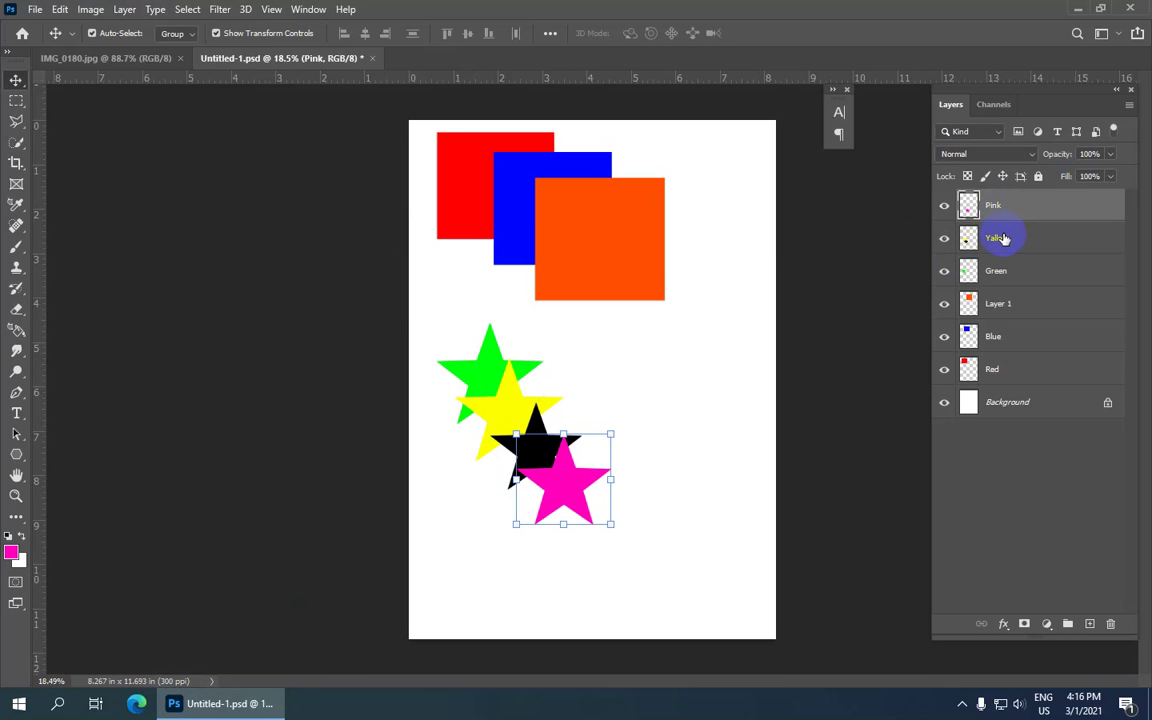
{"action": "left_click", "coordinate": [1005, 243]}
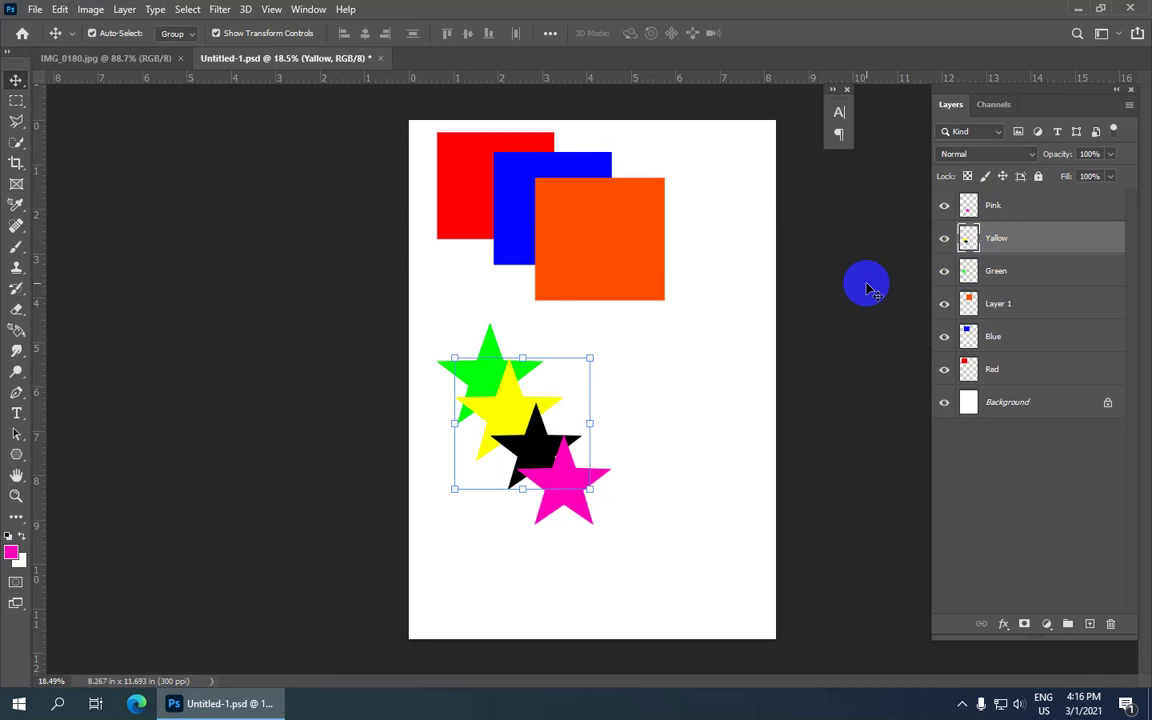
{"action": "key", "text": "ctrl"}
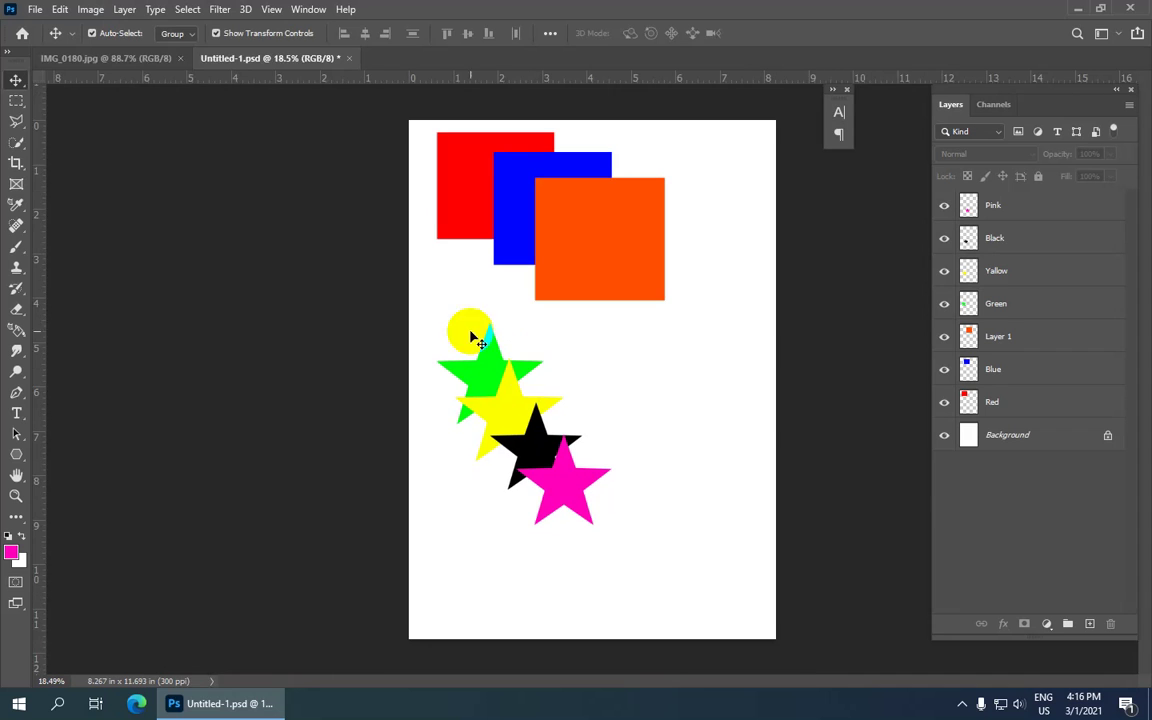
Close the Layer menu unused and switch to the IMG_0180.jpg document
{"action": "left_click", "coordinate": [124, 9]}
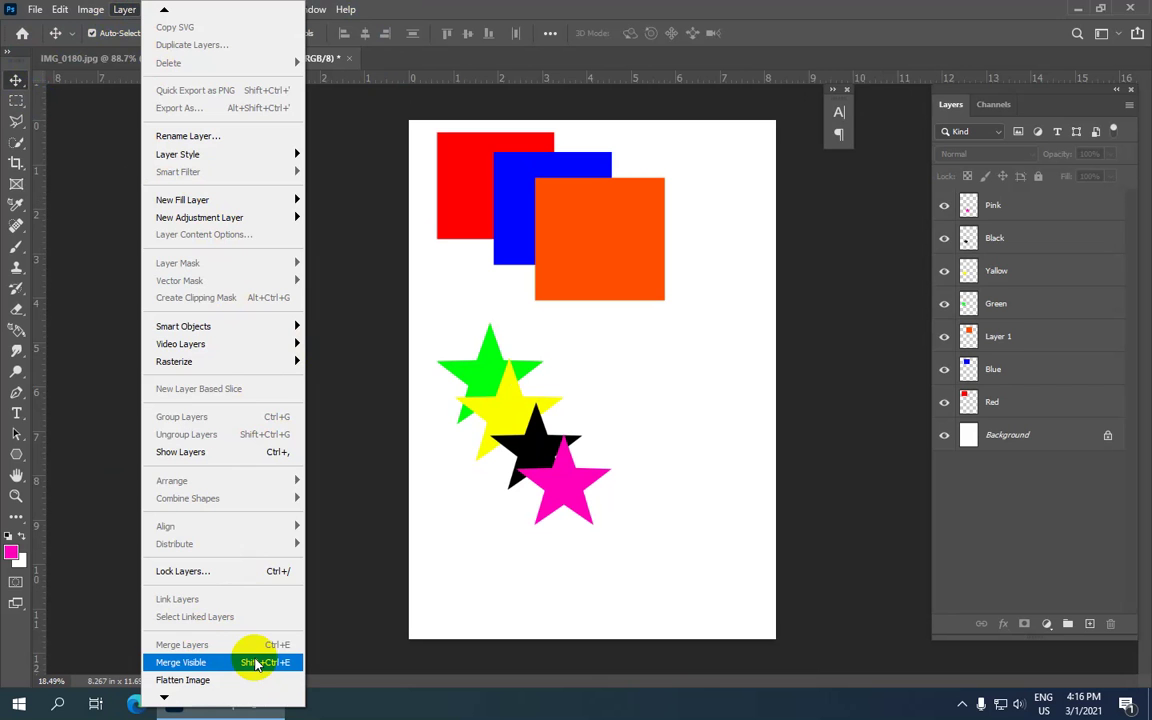
{"action": "left_click", "coordinate": [368, 568]}
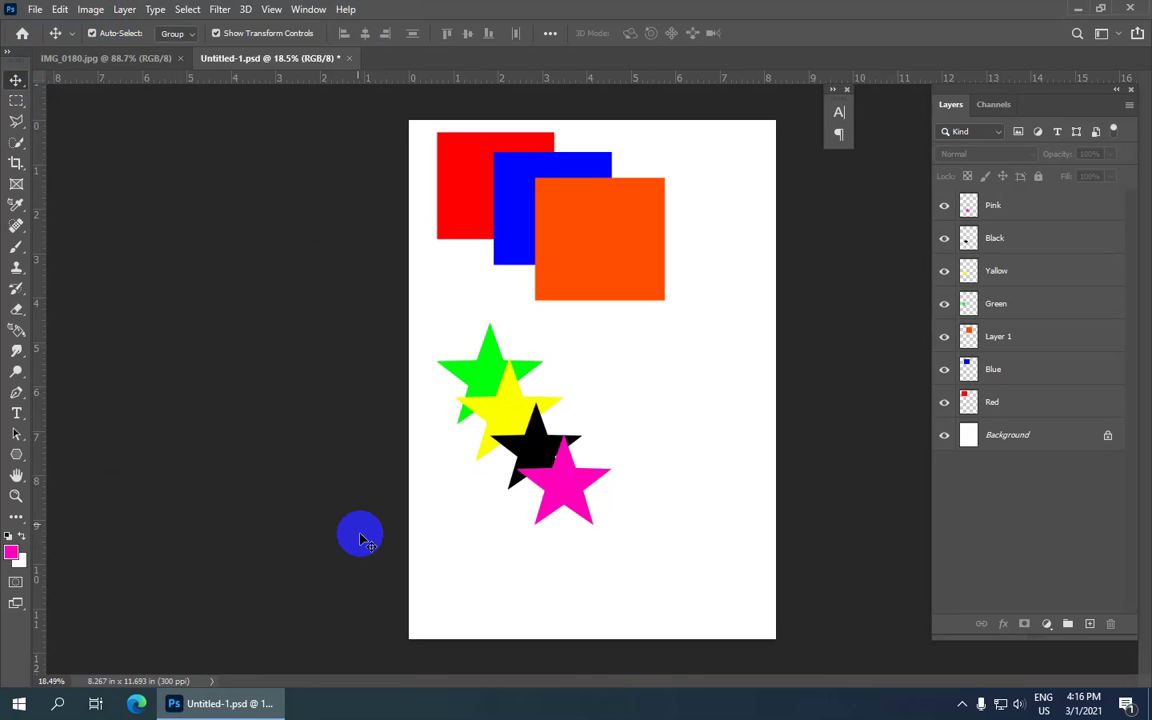
{"action": "left_click", "coordinate": [140, 64]}
Launch Filter > Liquify on the IMG_0180.jpg wedding photo
{"action": "scroll", "coordinate": [620, 340], "scroll_direction": "down", "scroll_amount": 2}
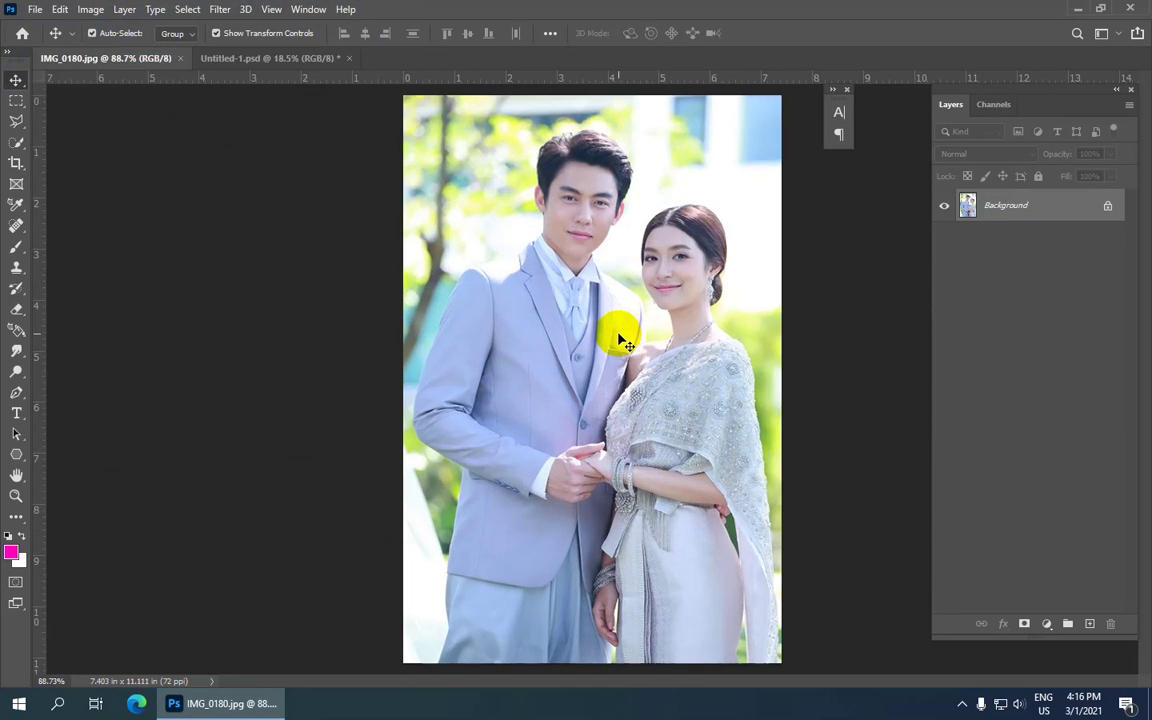
{"action": "scroll", "coordinate": [440, 283], "scroll_direction": "up", "scroll_amount": 1}
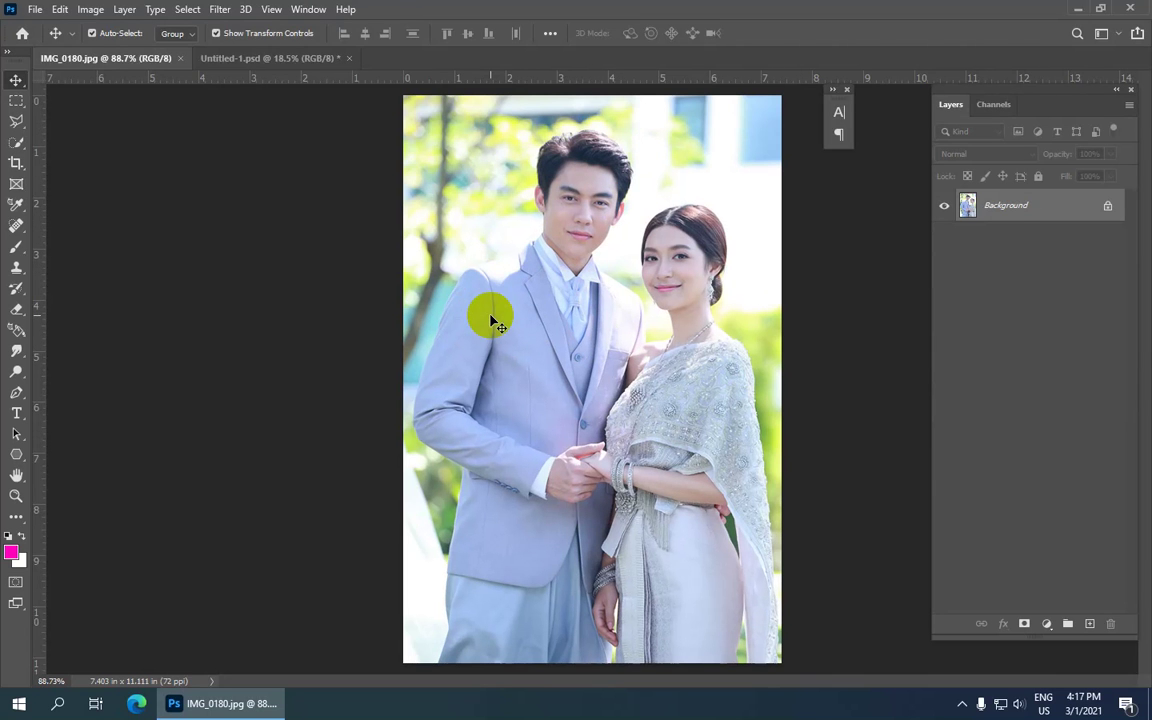
{"action": "left_click", "coordinate": [227, 12]}
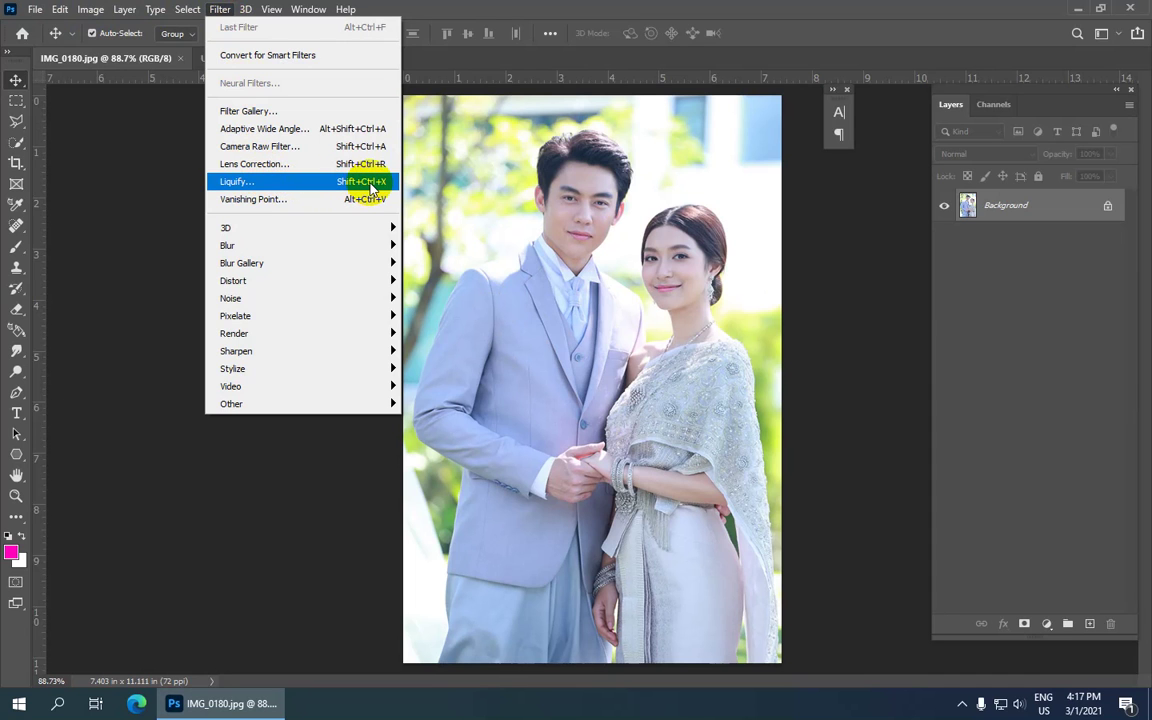
{"action": "left_click", "coordinate": [372, 188]}
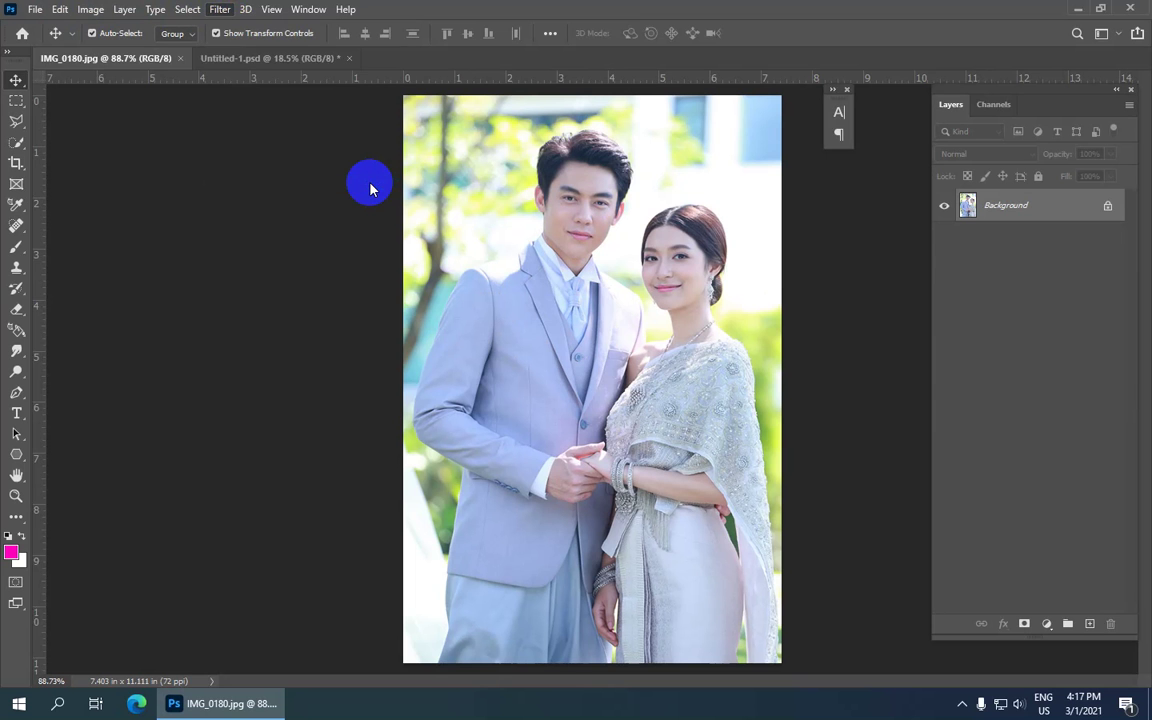
{"action": "key", "text": "ctrl+plus"}
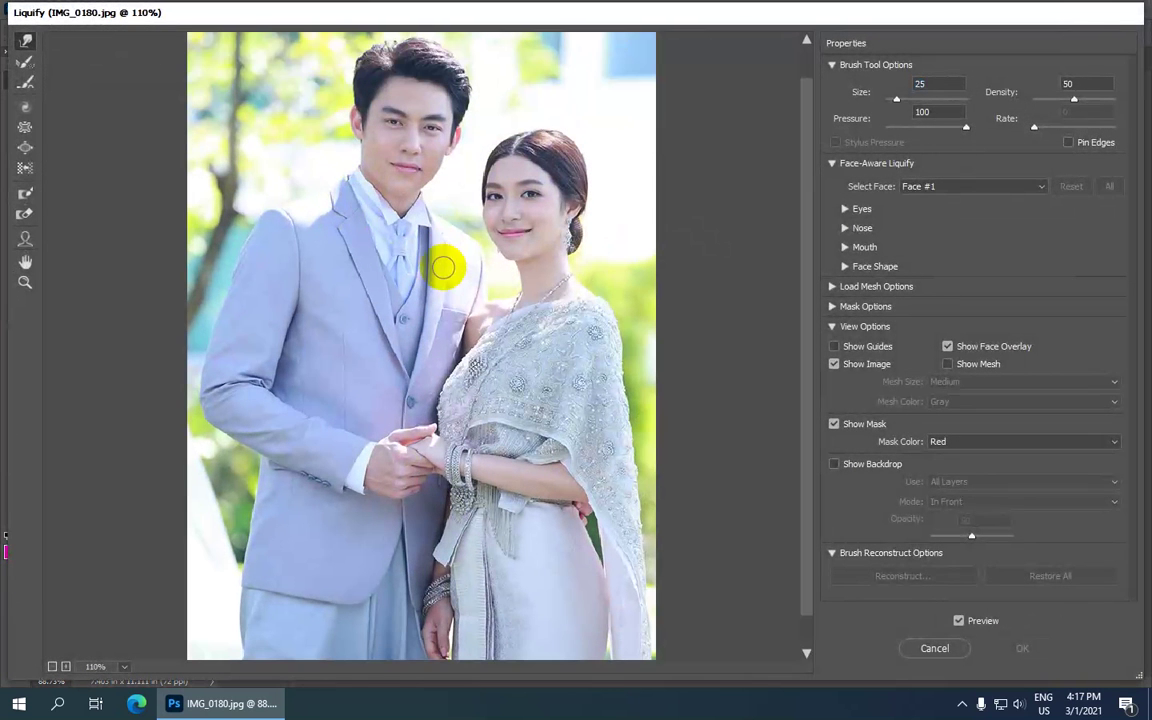
{"action": "left_click", "coordinate": [140, 170]}
{"action": "left_click", "coordinate": [90, 45]}
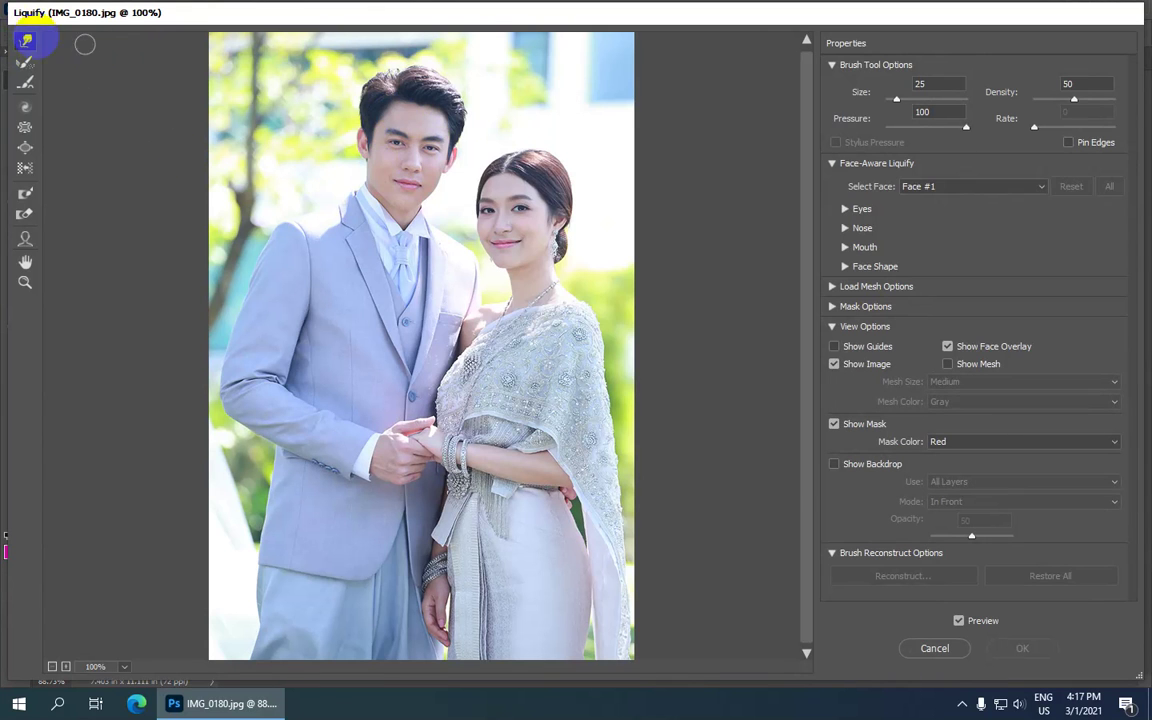
{"action": "left_click", "coordinate": [25, 38]}
{"action": "left_click_drag", "start_coordinate": [385, 178], "coordinate": [410, 180]}
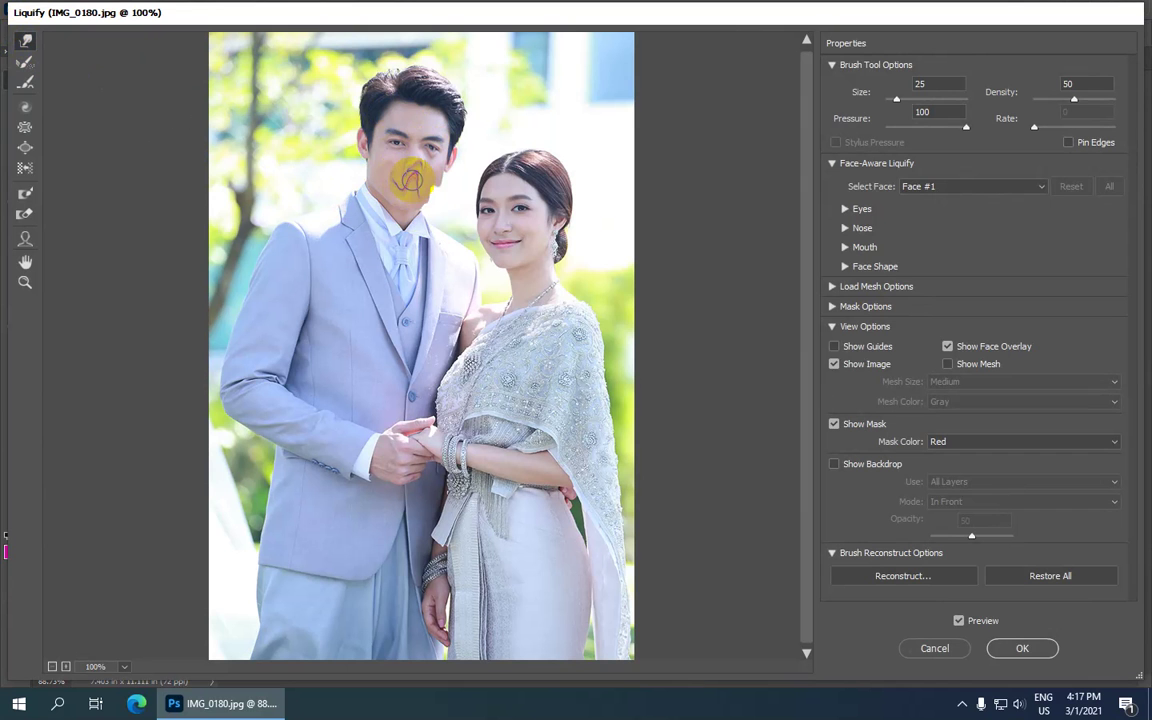
{"action": "key", "text": "ctrl+alt+z"}
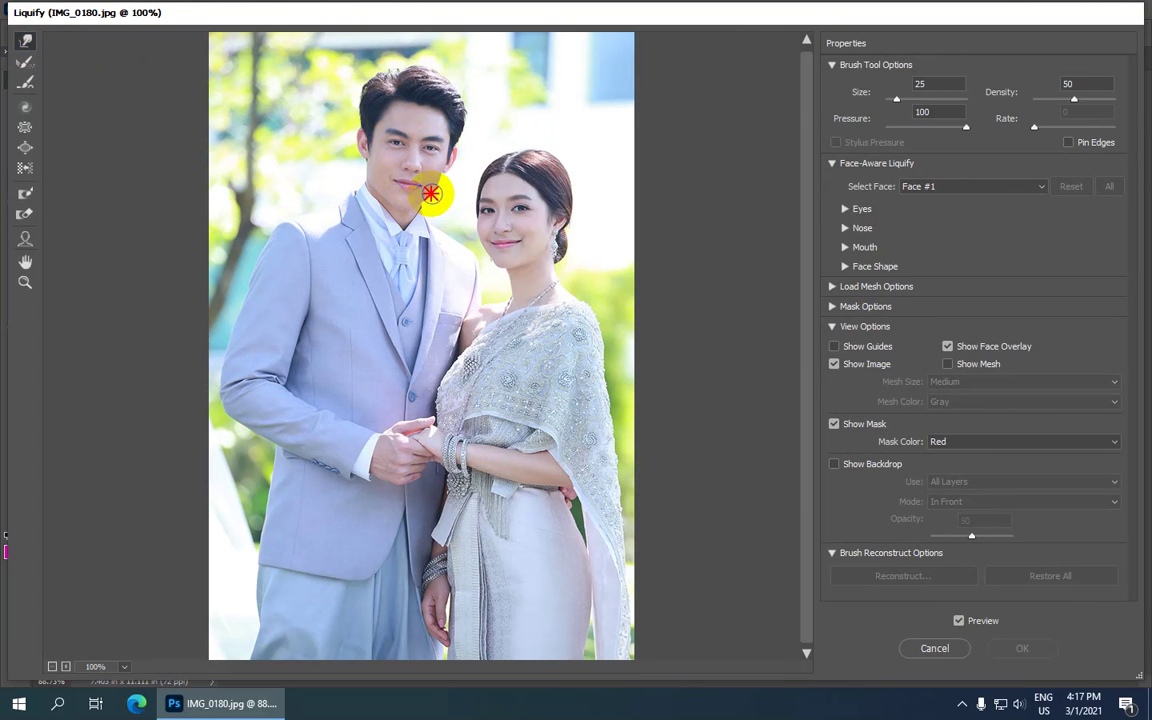
{"action": "left_click_drag", "start_coordinate": [430, 193], "coordinate": [436, 201]}
{"action": "key", "text": "ctrl+alt+z"}
{"action": "key", "text": "ctrl+plus"}
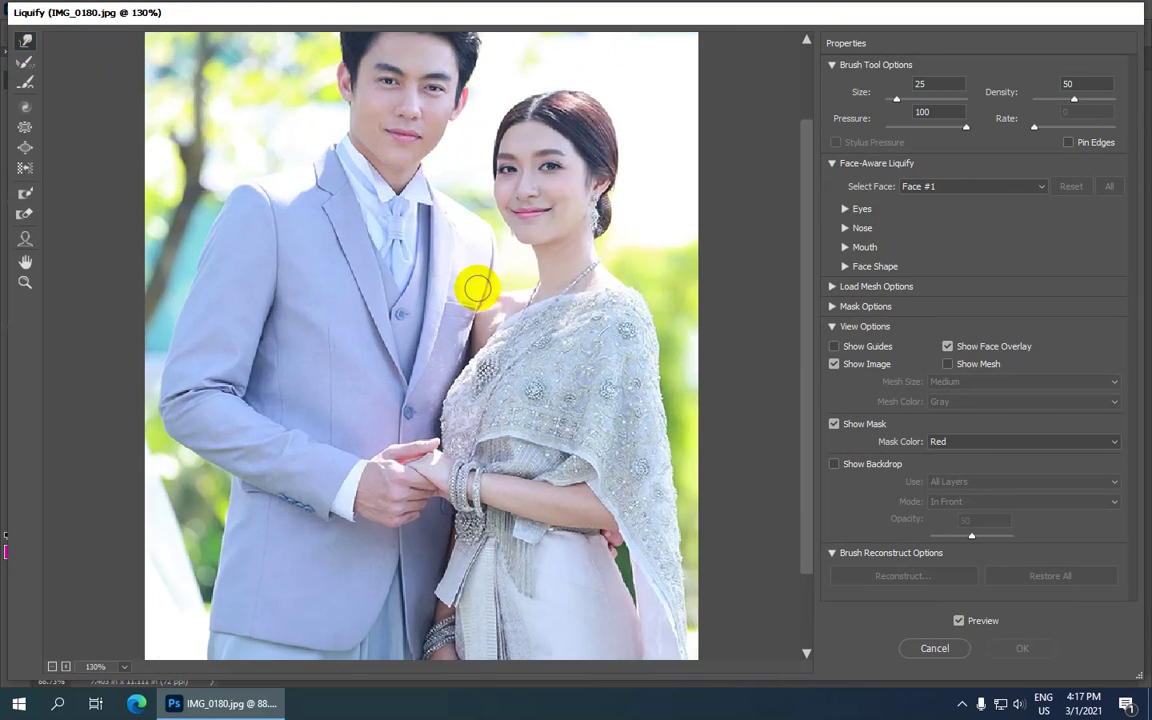
{"action": "key", "text": "ctrl+0"}
{"action": "left_click_drag", "start_coordinate": [283, 460], "coordinate": [286, 470]}
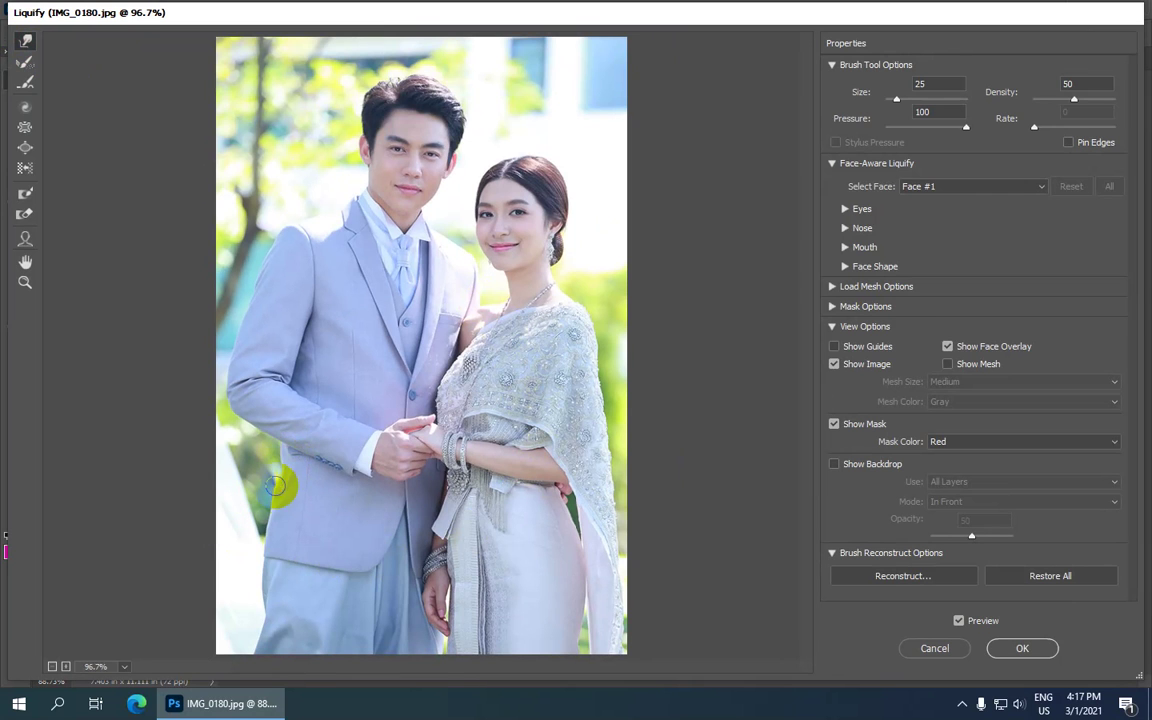
{"action": "left_click_drag", "start_coordinate": [283, 484], "coordinate": [272, 500]}
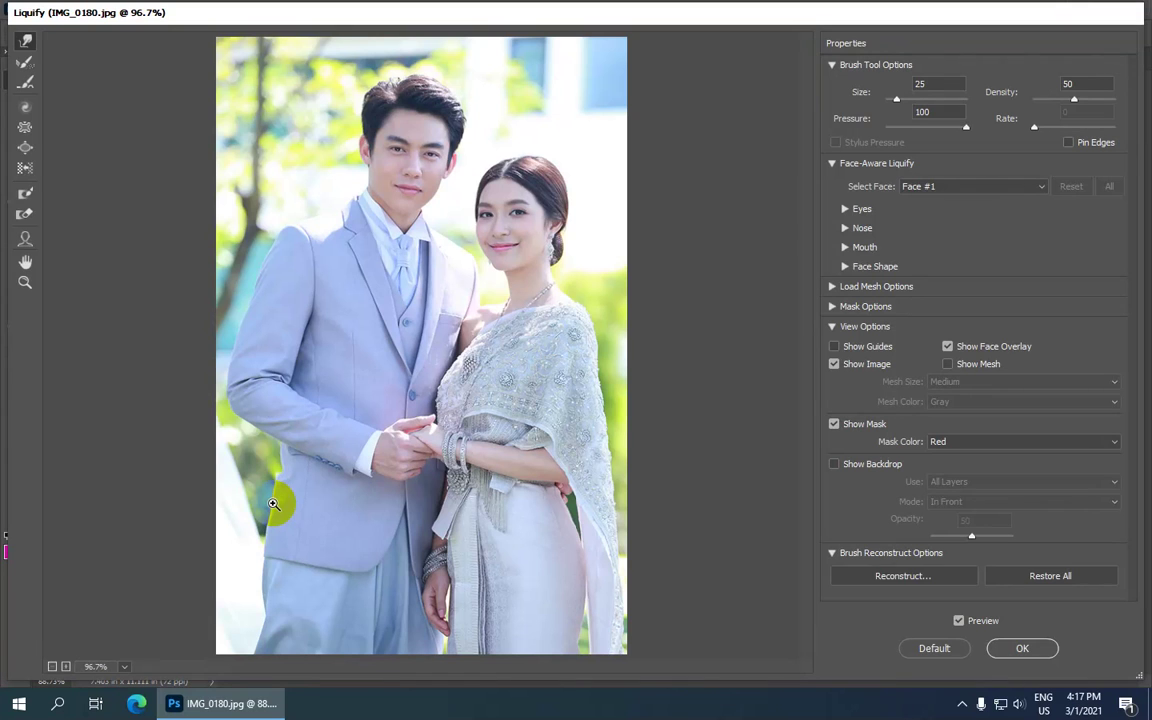
{"action": "key", "text": "ctrl+z"}
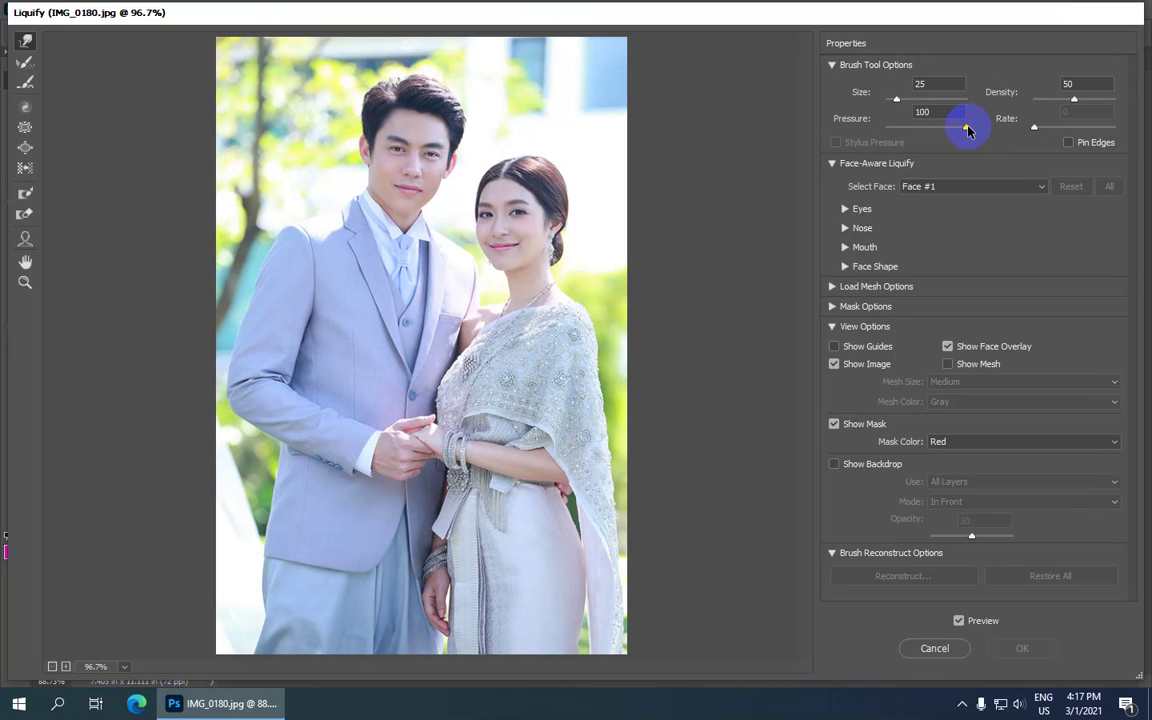
Set the brush pressure to 100 and warp the jacket near the lapel
{"action": "left_click", "coordinate": [964, 129]}
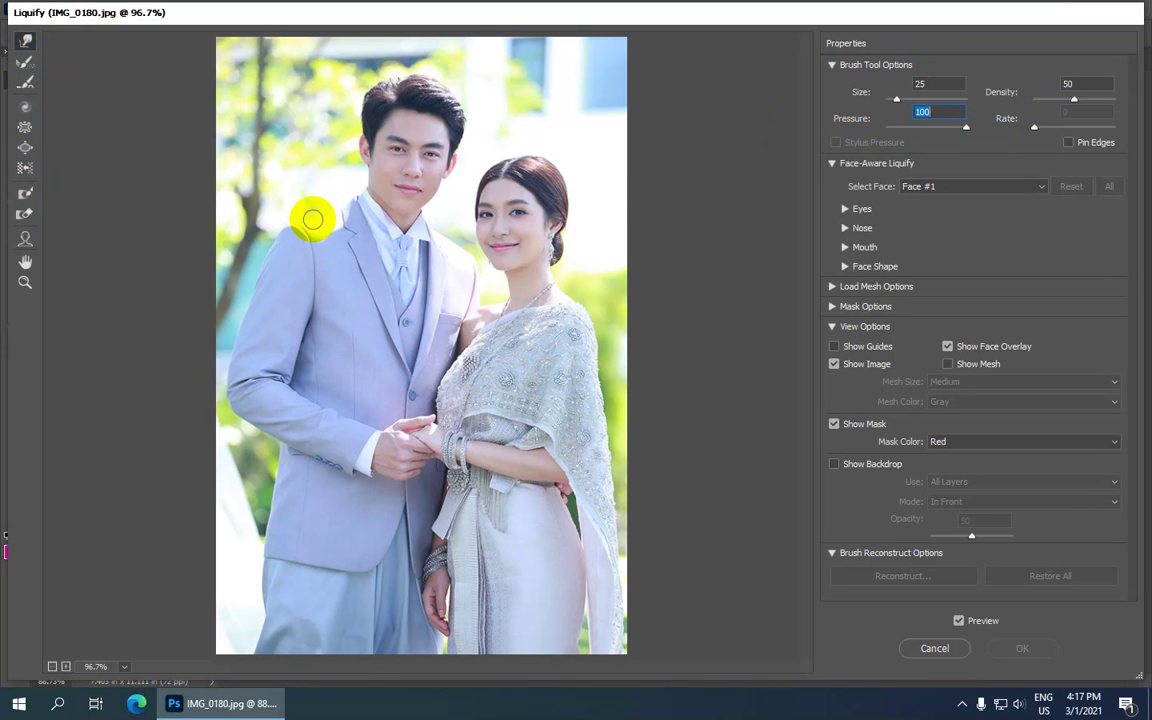
{"action": "left_click_drag", "start_coordinate": [326, 234], "coordinate": [334, 221]}
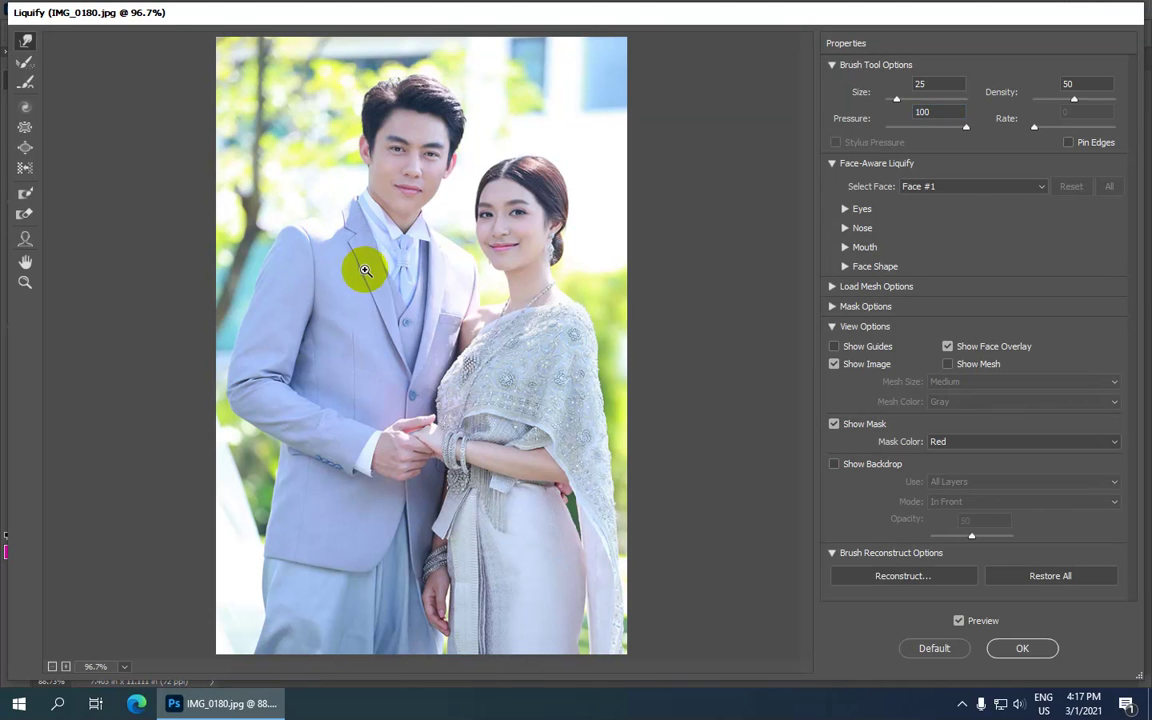
{"action": "left_click_drag", "start_coordinate": [490, 300], "coordinate": [494, 297]}
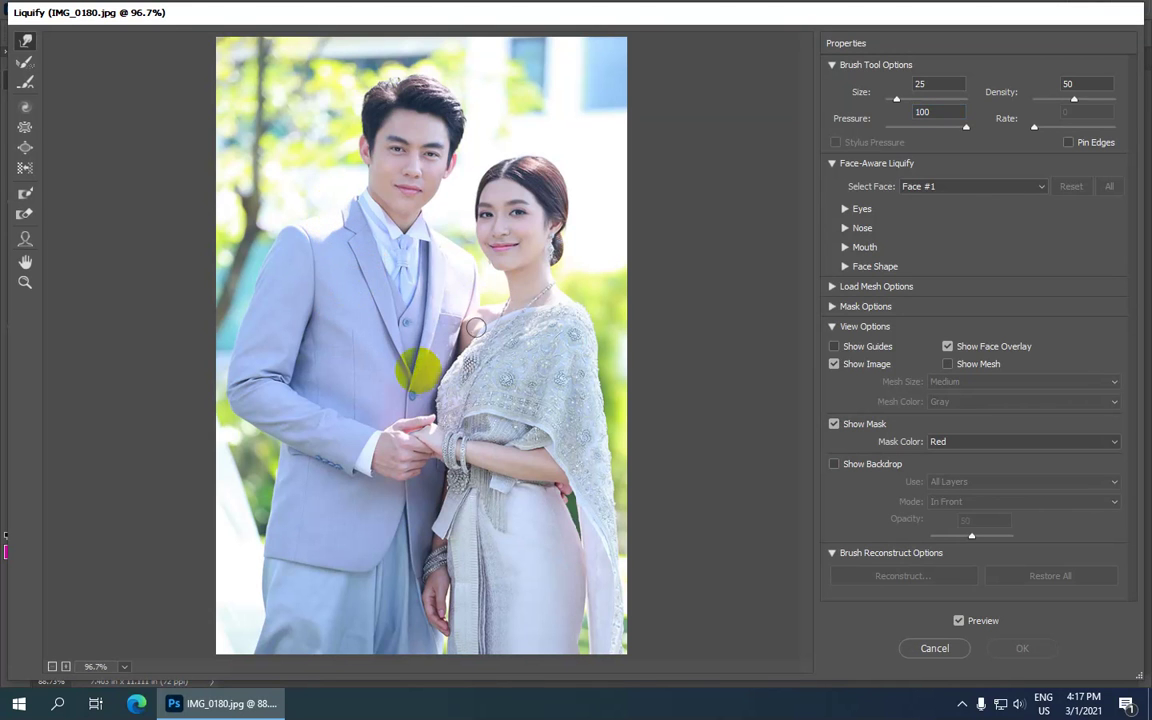
{"action": "scroll", "coordinate": [494, 297], "scroll_direction": "up", "scroll_amount": 1}
{"action": "scroll", "coordinate": [267, 465], "scroll_direction": "up", "scroll_amount": 1}
{"action": "scroll", "coordinate": [267, 465], "scroll_direction": "down", "scroll_amount": 2}
{"action": "scroll", "coordinate": [225, 462], "scroll_direction": "up", "scroll_amount": 2}
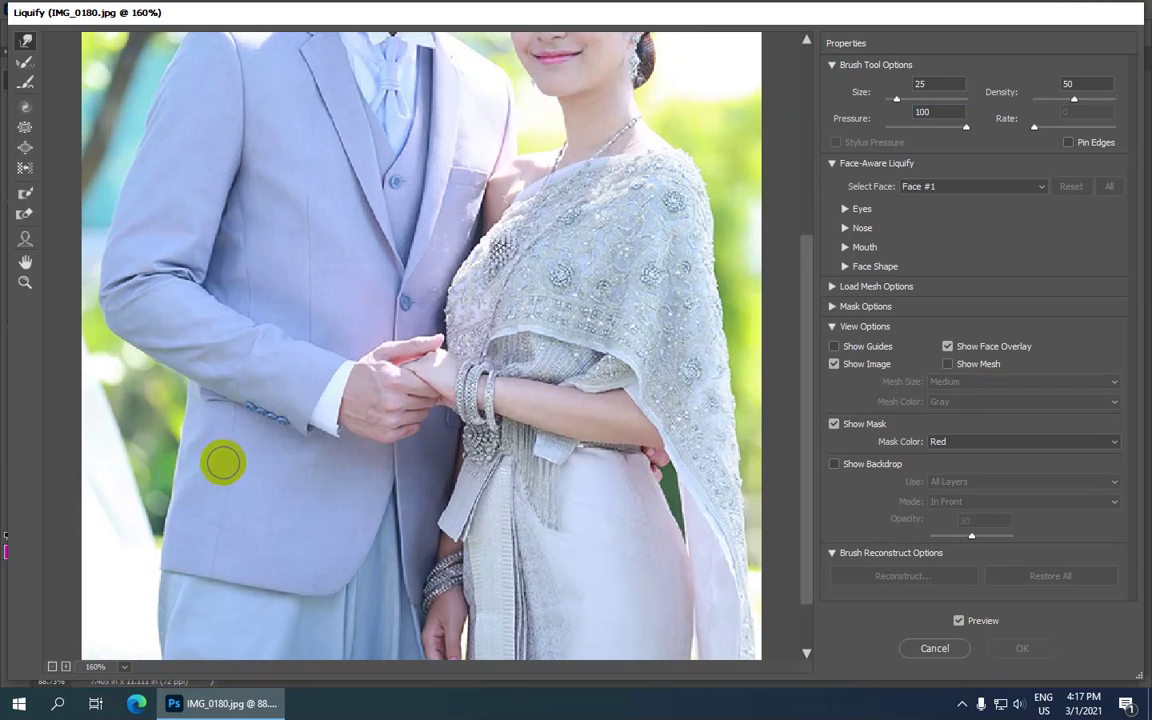
Drag the groom's lower left jacket edge out of shape, then fit the photo in the preview
{"action": "mouse_move", "coordinate": [180, 390]}
{"action": "left_mouse_down"}
{"action": "mouse_move", "coordinate": [193, 406]}
{"action": "mouse_move", "coordinate": [189, 472]}
{"action": "left_mouse_up"}
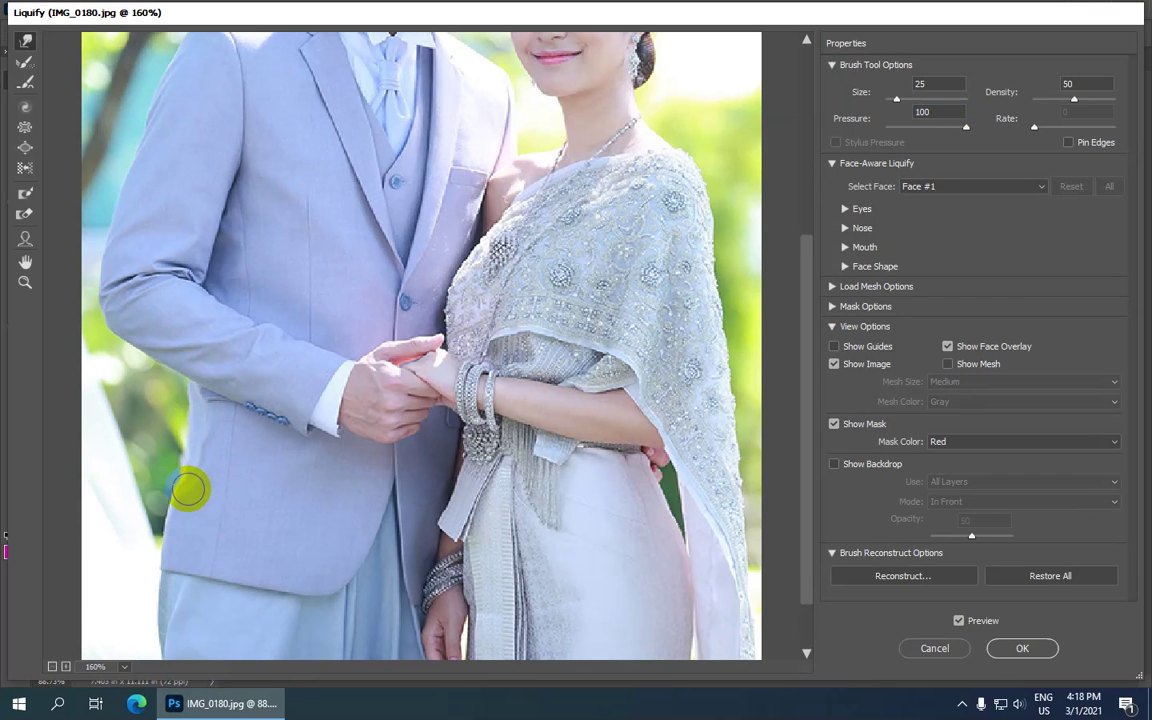
{"action": "key", "text": "ctrl+minus"}
{"action": "key", "text": "ctrl+0"}
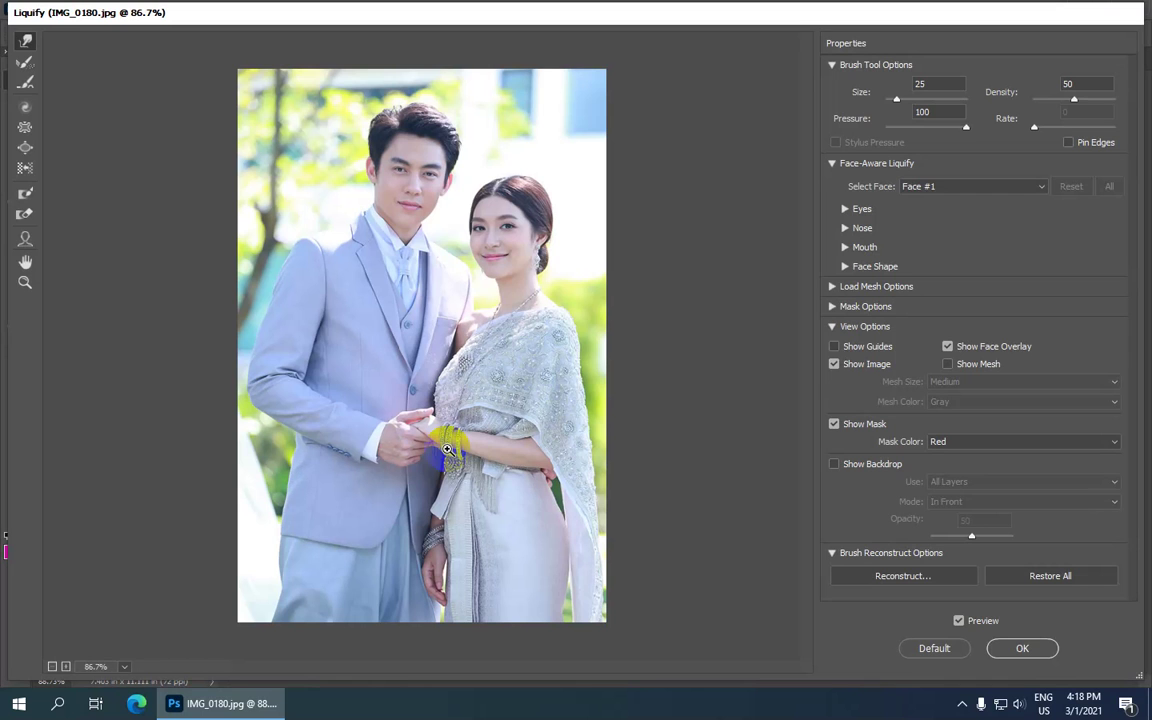
{"action": "left_click", "coordinate": [297, 479]}
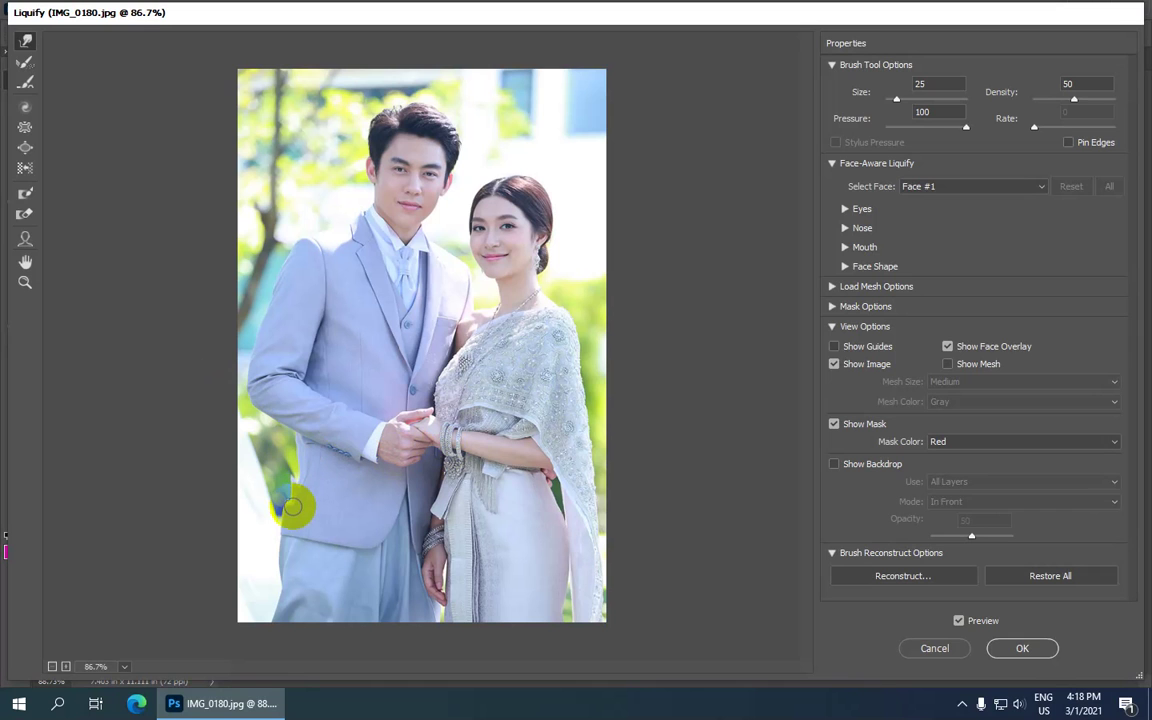
{"action": "left_click", "coordinate": [30, 66]}
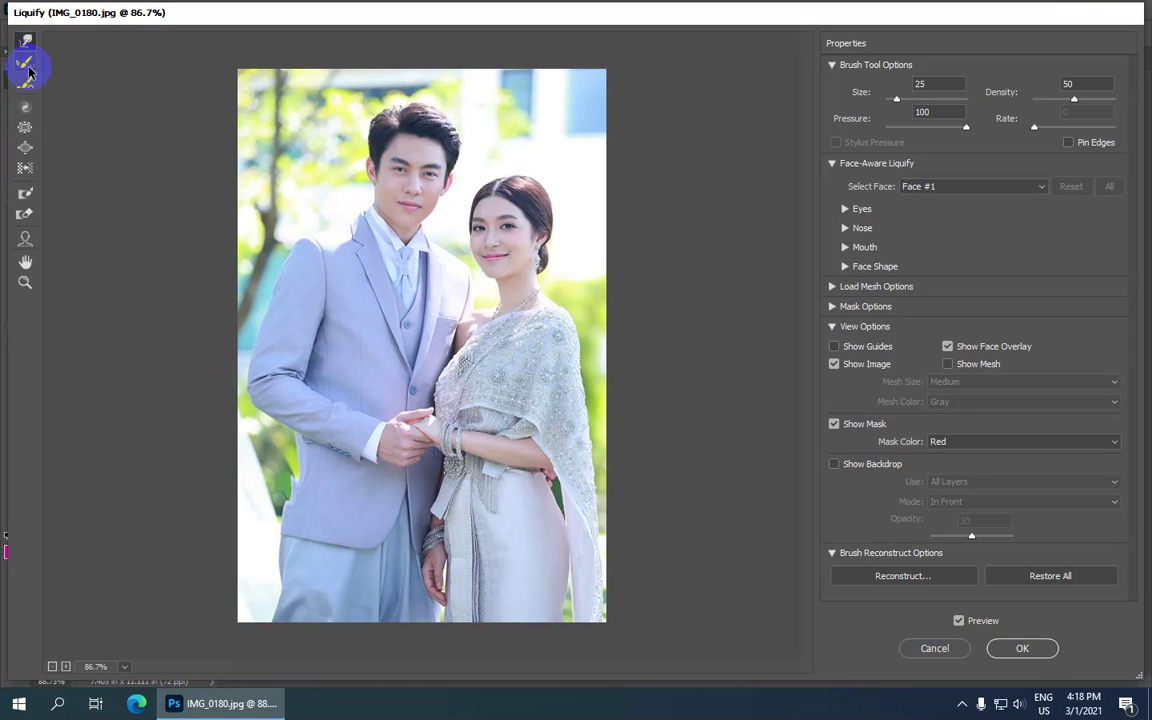
Restore the warped jacket hem to its original line with the Reconstruct Tool
{"action": "left_click", "coordinate": [25, 42]}
{"action": "left_click_drag", "start_coordinate": [300, 527], "coordinate": [295, 543]}
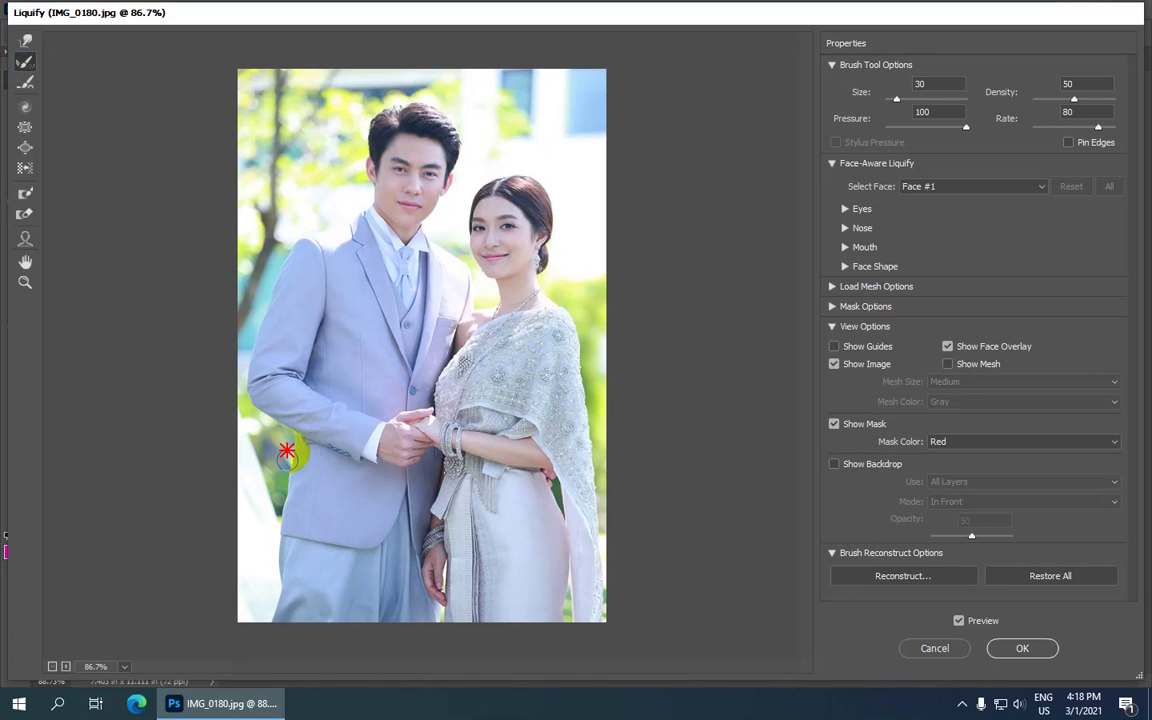
{"action": "left_click_drag", "start_coordinate": [306, 453], "coordinate": [288, 495]}
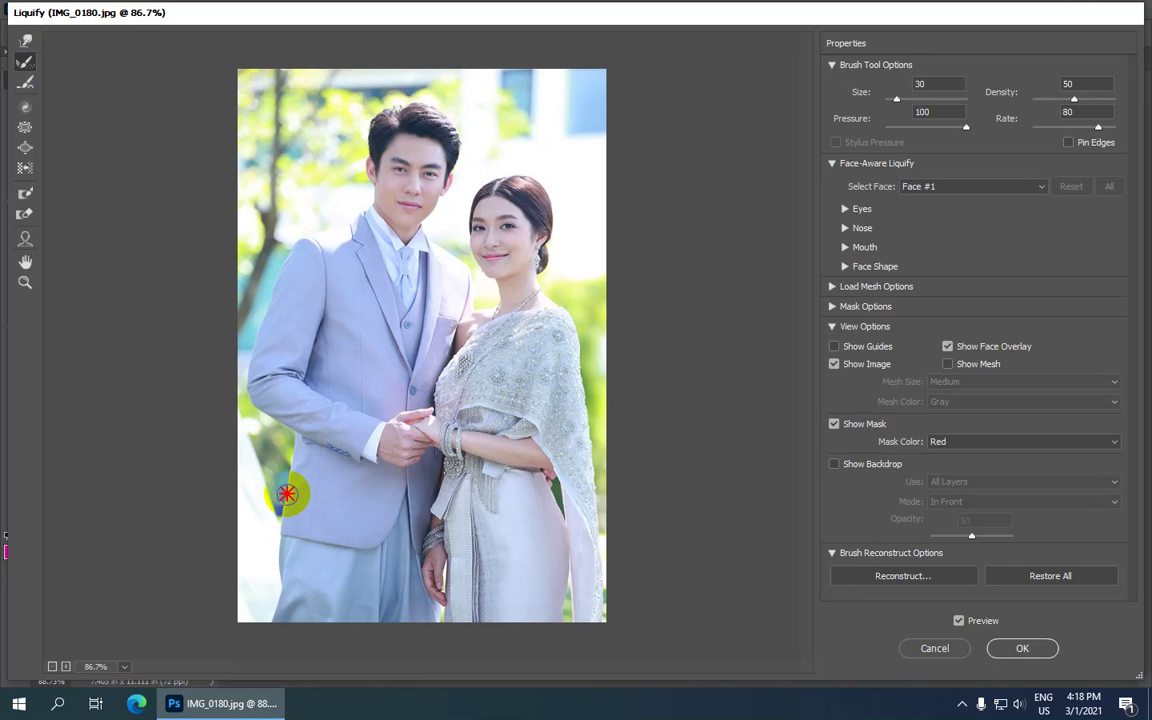
{"action": "scroll", "coordinate": [383, 437], "scroll_direction": "up", "scroll_amount": 1}
{"action": "scroll", "coordinate": [391, 548], "scroll_direction": "up", "scroll_amount": 2}
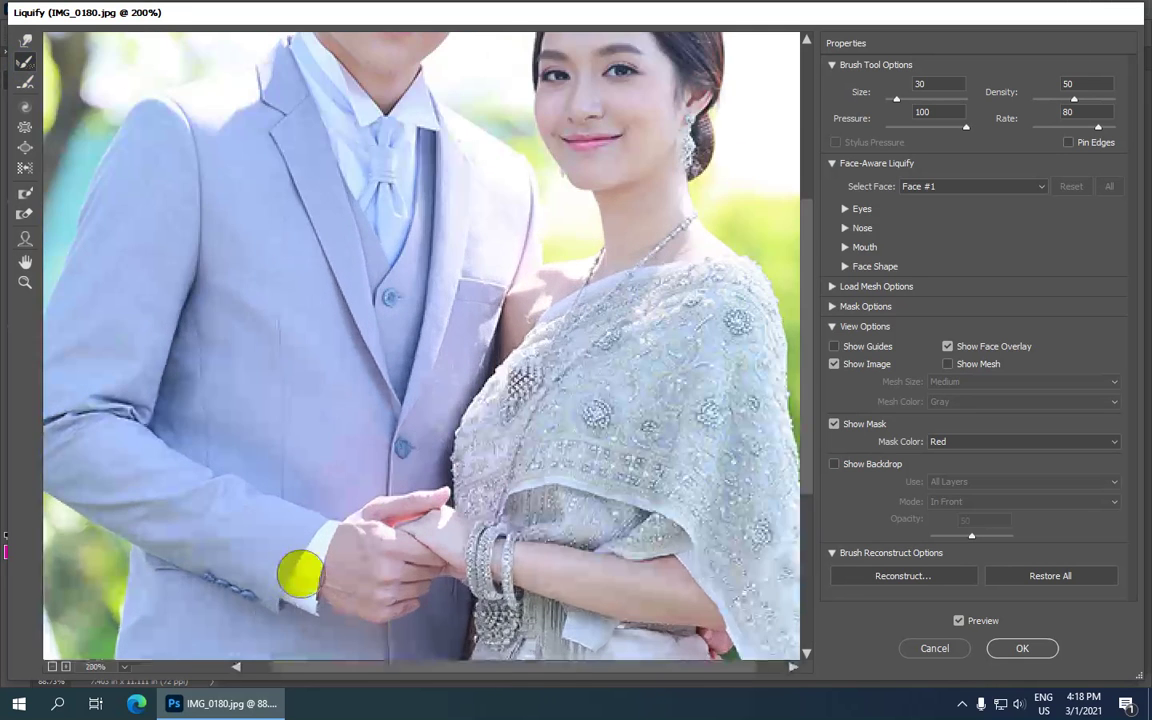
Pan to the jacket and smooth the outline of the groom's shoulder
{"action": "left_click_drag", "start_coordinate": [274, 524], "coordinate": [375, 218]}
{"action": "scroll", "coordinate": [365, 270], "scroll_direction": "down", "scroll_amount": 1}
{"action": "scroll", "coordinate": [350, 320], "scroll_direction": "down", "scroll_amount": 2}
{"action": "scroll", "coordinate": [340, 440], "scroll_direction": "down", "scroll_amount": 1}
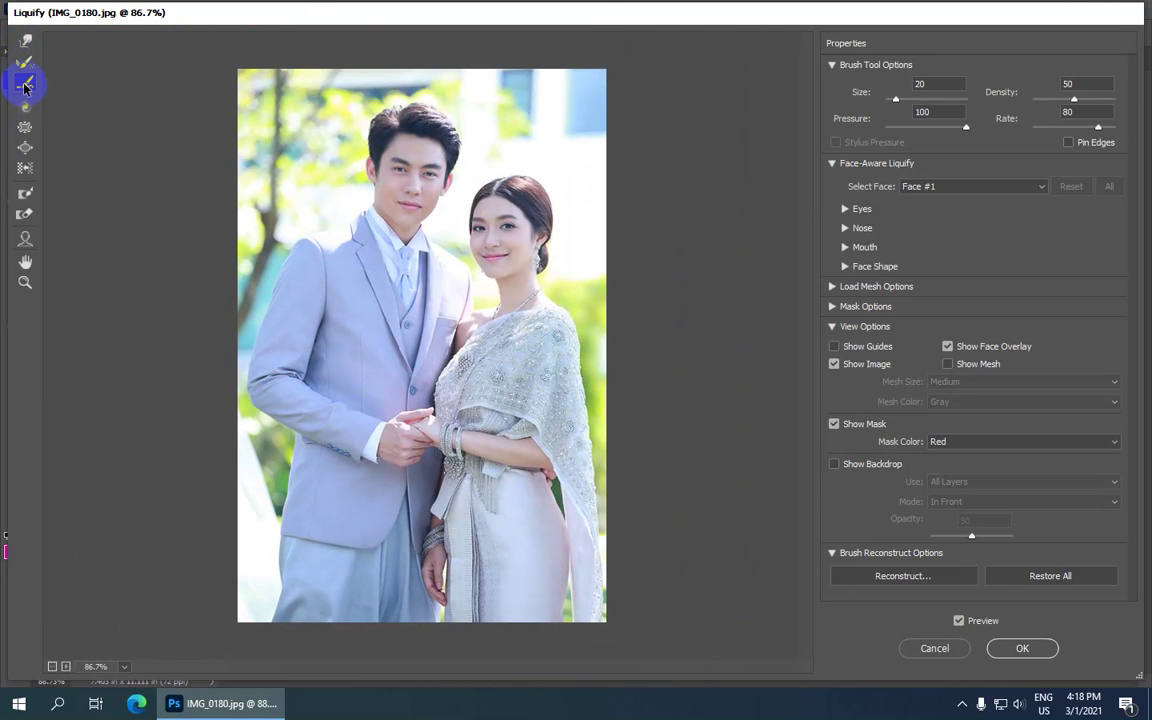
{"action": "mouse_move", "coordinate": [291, 309]}
{"action": "left_mouse_down"}
{"action": "mouse_move", "coordinate": [318, 252]}
{"action": "mouse_move", "coordinate": [420, 240]}
{"action": "mouse_move", "coordinate": [440, 285]}
{"action": "mouse_move", "coordinate": [390, 285]}
{"action": "left_mouse_up"}
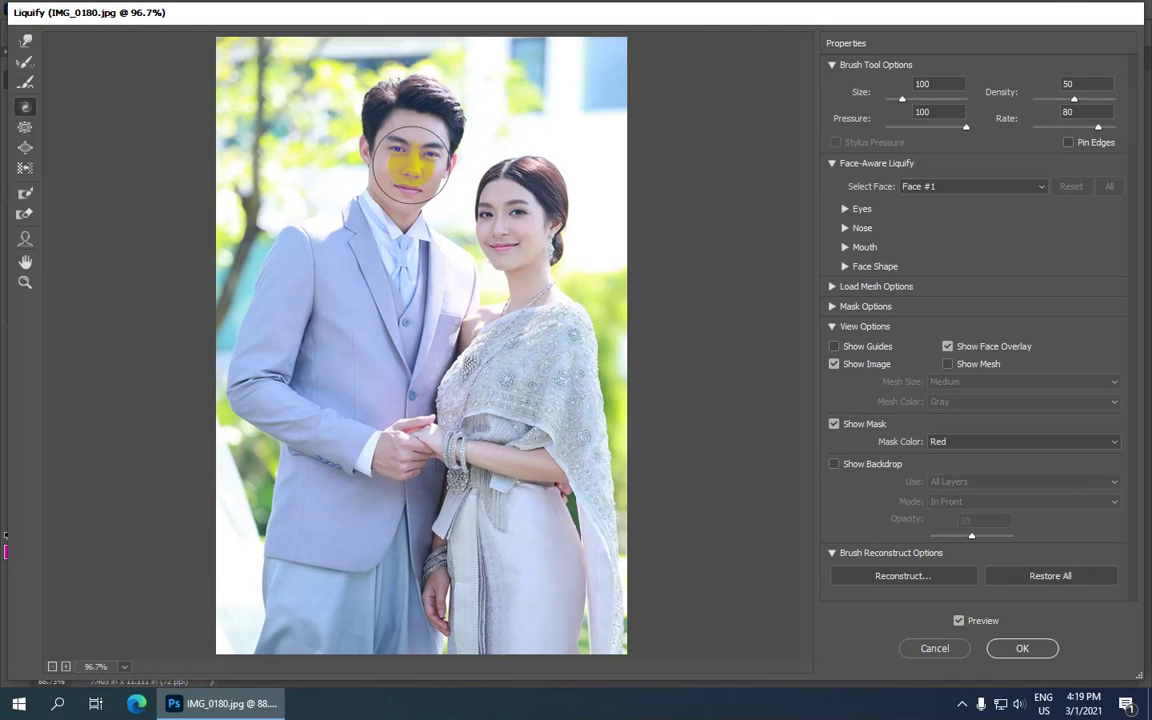
{"action": "left_click", "coordinate": [29, 126]}
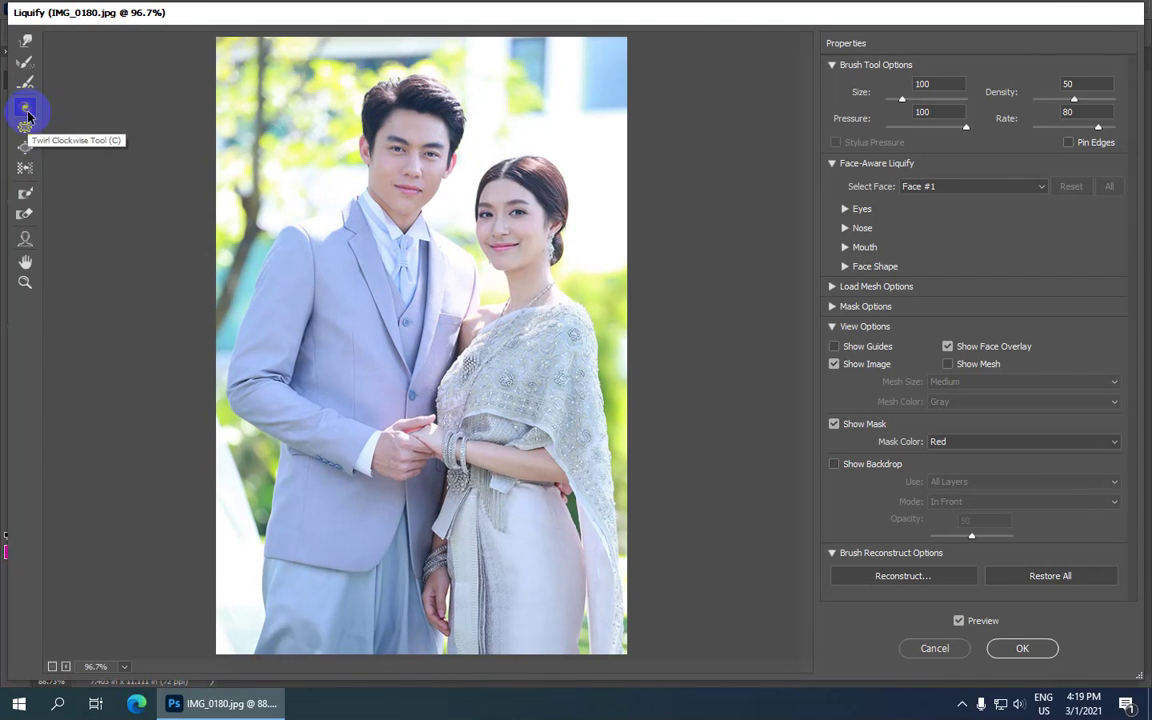
Swirl the groom's face and the bride's mouth and cheek with Twirl Clockwise
{"action": "mouse_move", "coordinate": [424, 175]}
{"action": "left_mouse_down"}
{"action": "mouse_move", "coordinate": [409, 162]}
{"action": "mouse_move", "coordinate": [419, 151]}
{"action": "mouse_move", "coordinate": [386, 154]}
{"action": "mouse_move", "coordinate": [382, 176]}
{"action": "mouse_move", "coordinate": [411, 134]}
{"action": "mouse_move", "coordinate": [406, 175]}
{"action": "left_mouse_up"}
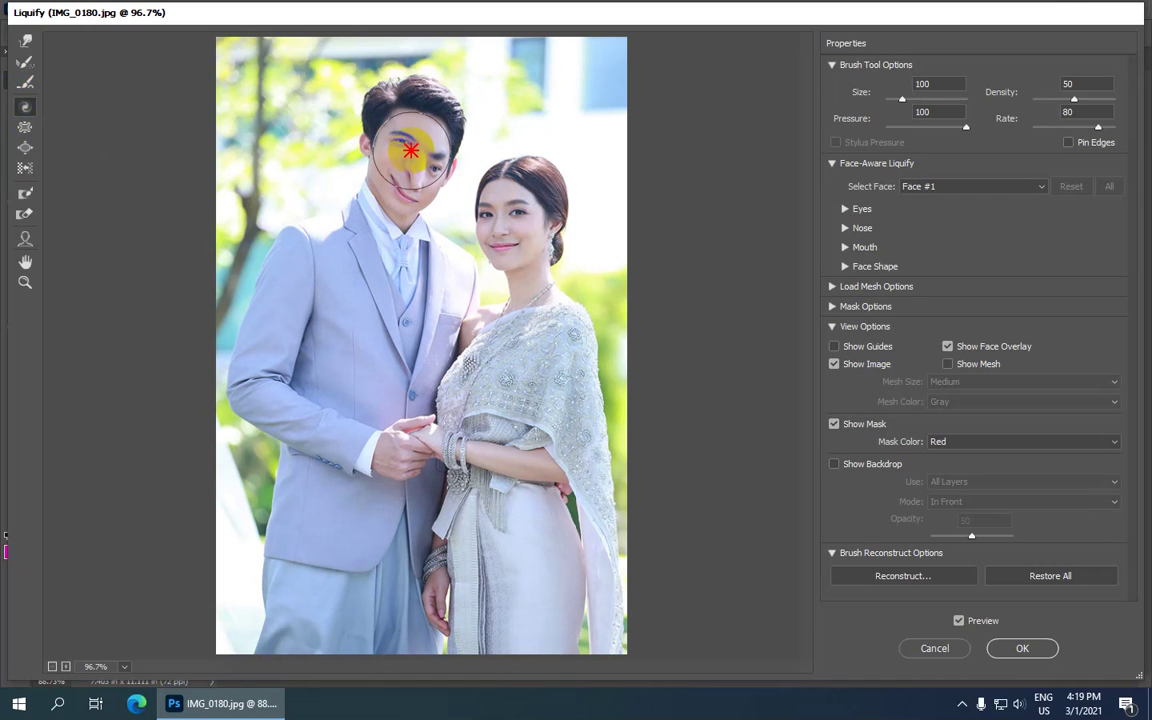
{"action": "mouse_move", "coordinate": [520, 250]}
{"action": "left_mouse_down"}
{"action": "mouse_move", "coordinate": [488, 231]}
{"action": "mouse_move", "coordinate": [509, 244]}
{"action": "mouse_move", "coordinate": [505, 256]}
{"action": "left_mouse_up"}
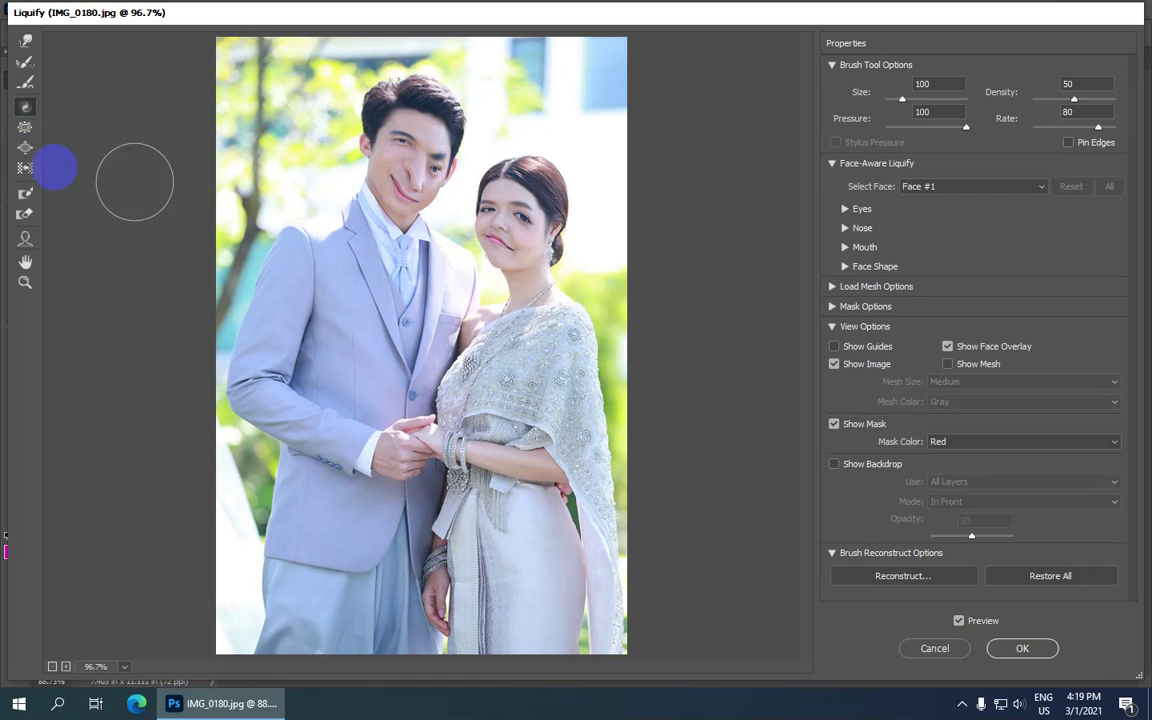
{"action": "left_click", "coordinate": [23, 67]}
Paint both the bride's and groom's faces back to their undistorted shape with Reconstruct
{"action": "left_click_drag", "start_coordinate": [469, 265], "coordinate": [469, 265]}
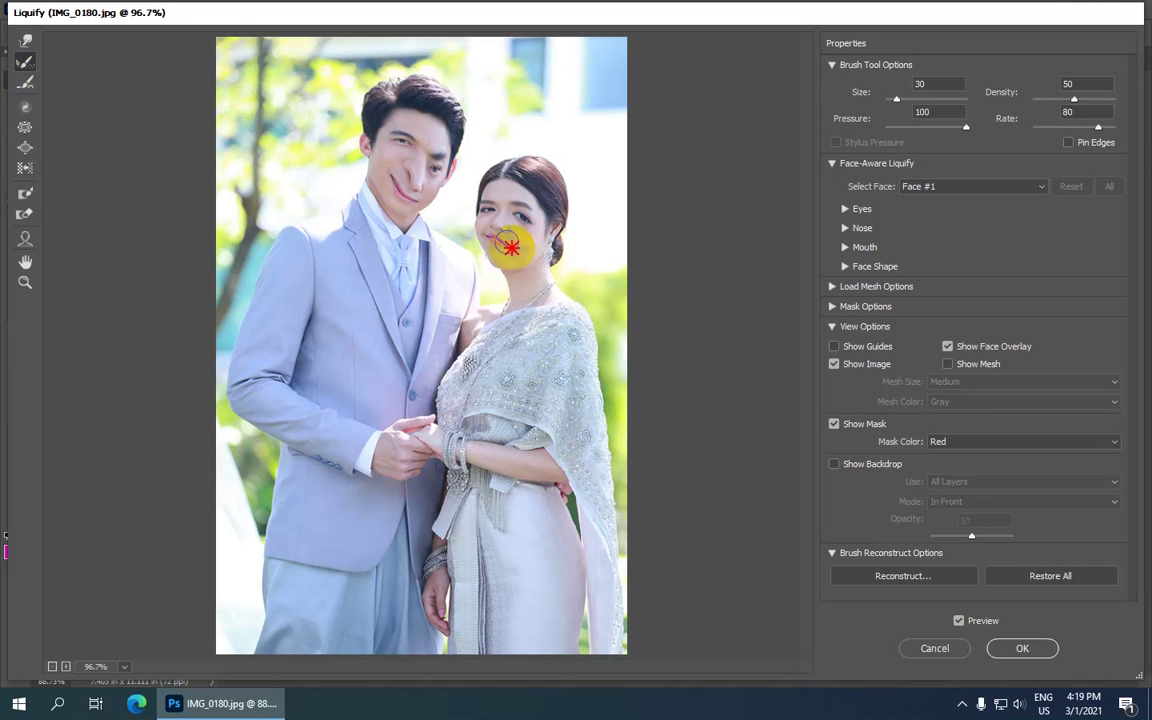
{"action": "mouse_move", "coordinate": [502, 209]}
{"action": "left_mouse_down"}
{"action": "mouse_move", "coordinate": [497, 284]}
{"action": "mouse_move", "coordinate": [483, 248]}
{"action": "left_mouse_up"}
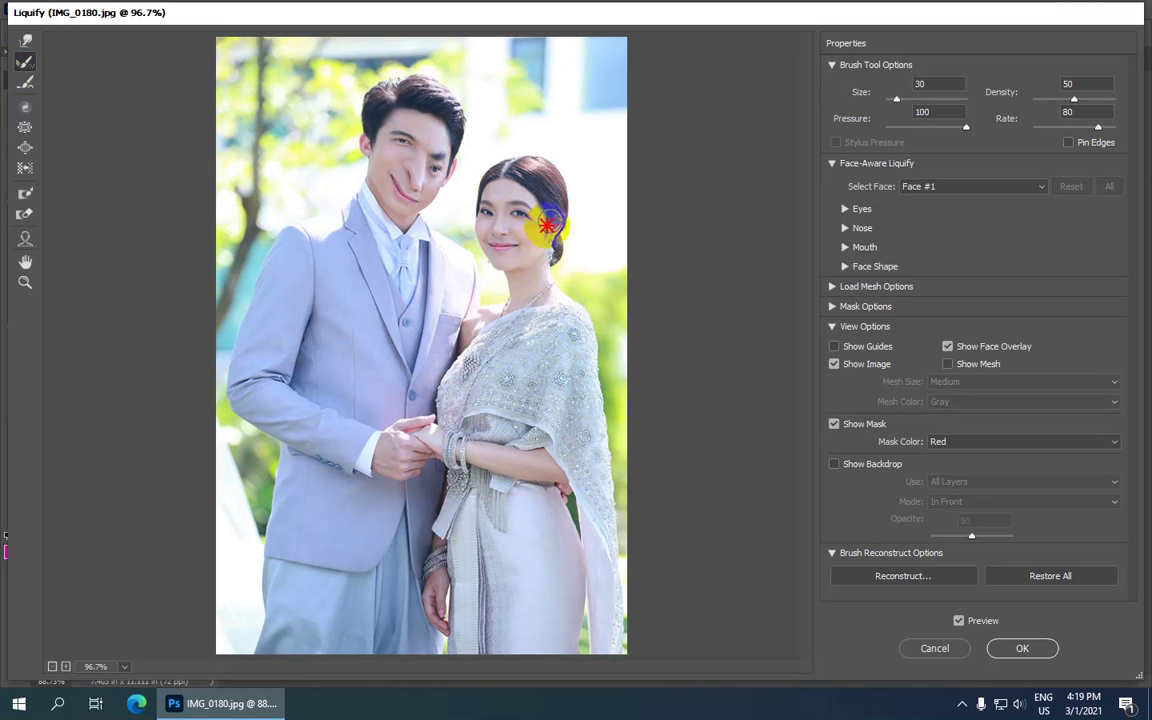
{"action": "left_click_drag", "start_coordinate": [525, 213], "coordinate": [549, 298]}
{"action": "left_click_drag", "start_coordinate": [498, 244], "coordinate": [427, 187]}
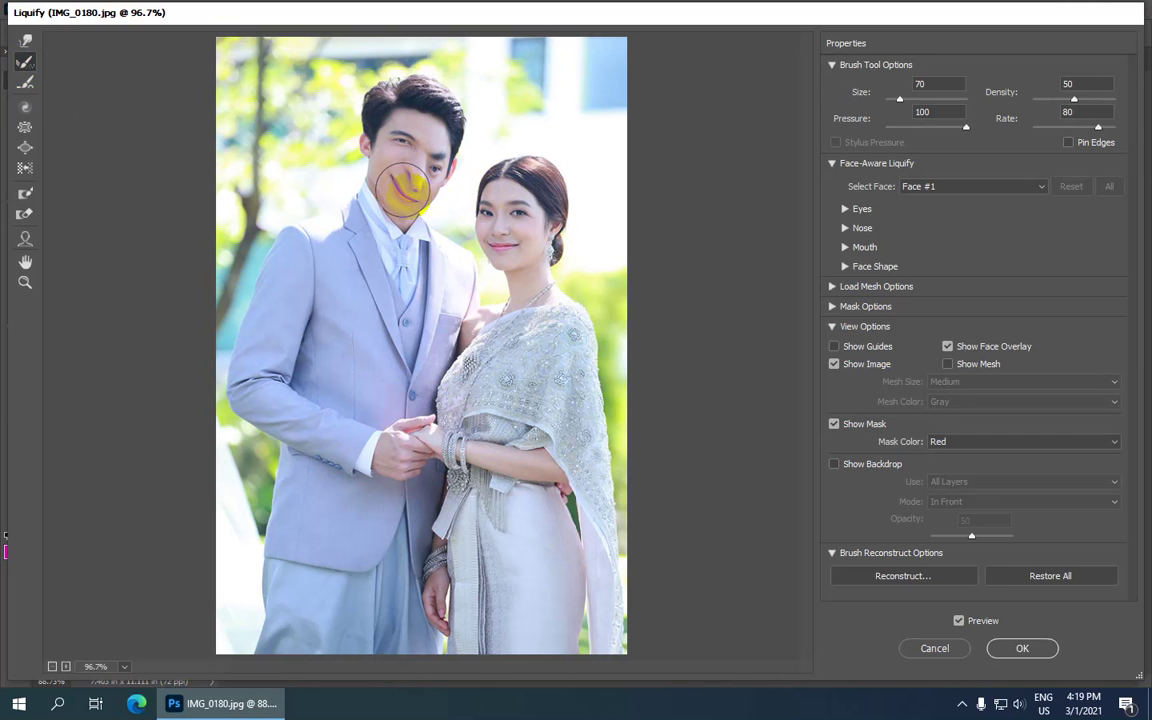
{"action": "mouse_move", "coordinate": [418, 169]}
{"action": "left_mouse_down"}
{"action": "mouse_move", "coordinate": [399, 185]}
{"action": "mouse_move", "coordinate": [429, 198]}
{"action": "mouse_move", "coordinate": [380, 180]}
{"action": "mouse_move", "coordinate": [401, 196]}
{"action": "mouse_move", "coordinate": [427, 121]}
{"action": "mouse_move", "coordinate": [391, 162]}
{"action": "mouse_move", "coordinate": [410, 142]}
{"action": "mouse_move", "coordinate": [391, 193]}
{"action": "left_mouse_up"}
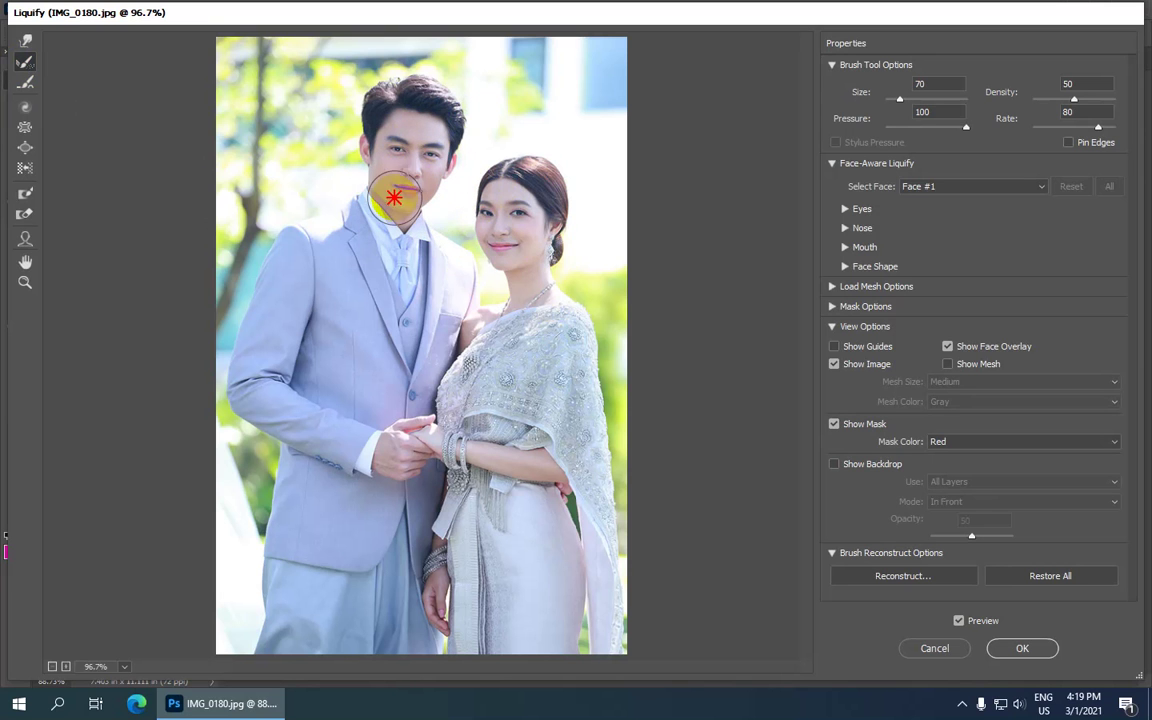
Pinch the groom's and bride's faces inward with the Pucker Tool
{"action": "left_click", "coordinate": [25, 127]}
{"action": "left_click_drag", "start_coordinate": [423, 160], "coordinate": [423, 162]}
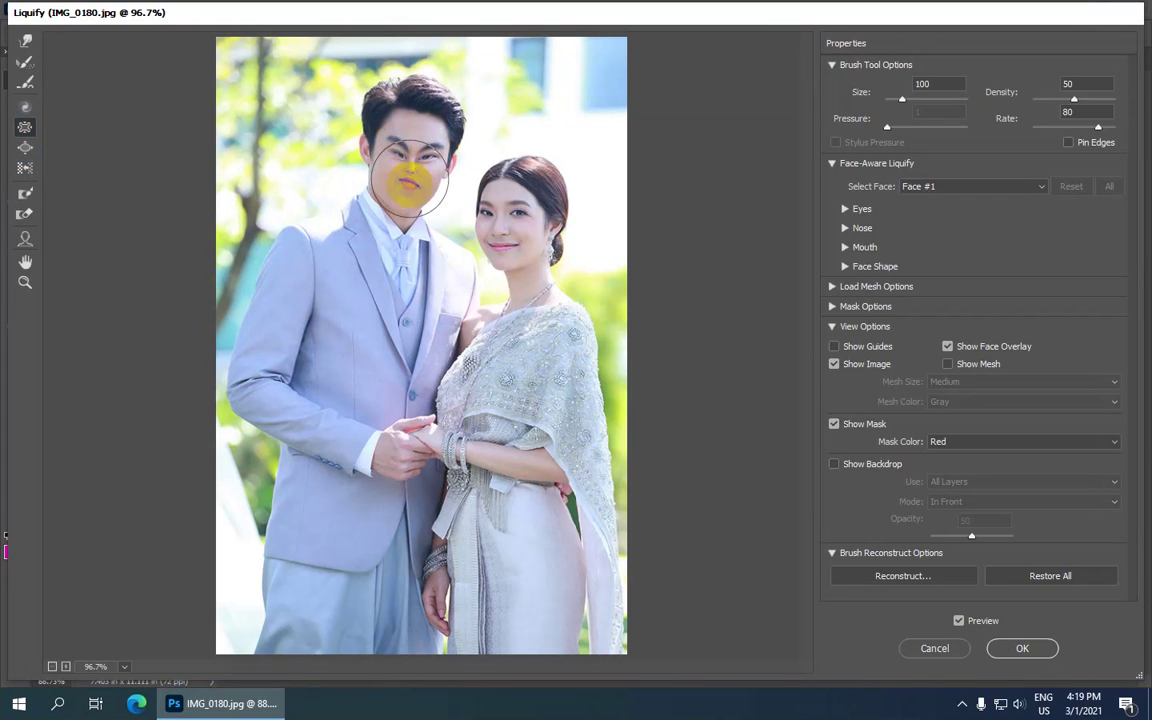
{"action": "left_click_drag", "start_coordinate": [397, 170], "coordinate": [397, 170]}
{"action": "left_click", "coordinate": [497, 225]}
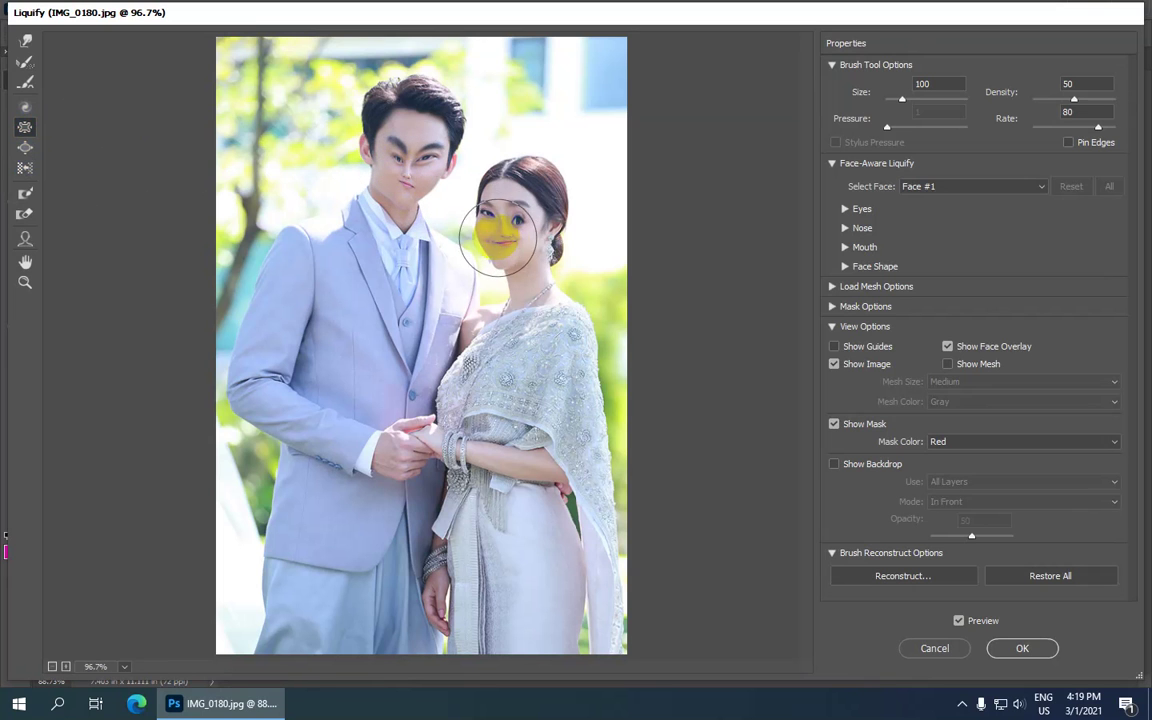
{"action": "left_click_drag", "start_coordinate": [503, 236], "coordinate": [443, 231]}
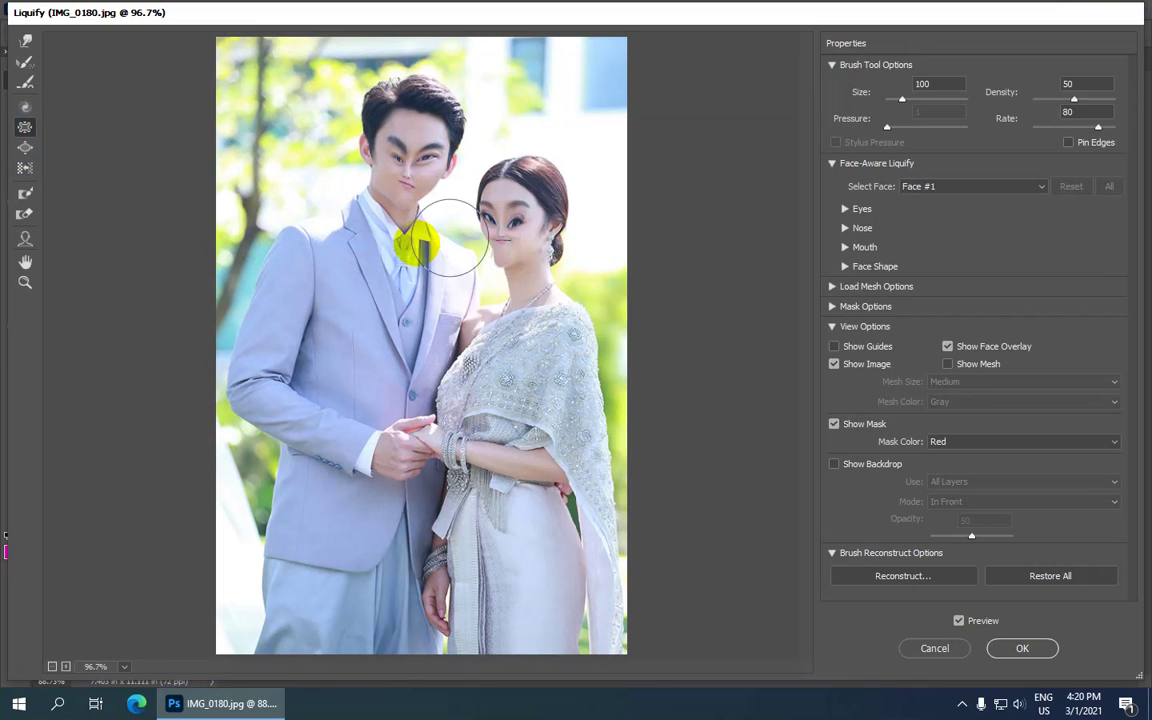
Puff the bride's and groom's faces back outward with the Bloat Tool
{"action": "left_click", "coordinate": [25, 147]}
{"action": "mouse_move", "coordinate": [548, 239]}
{"action": "left_mouse_down"}
{"action": "mouse_move", "coordinate": [485, 235]}
{"action": "mouse_move", "coordinate": [478, 245]}
{"action": "left_mouse_up"}
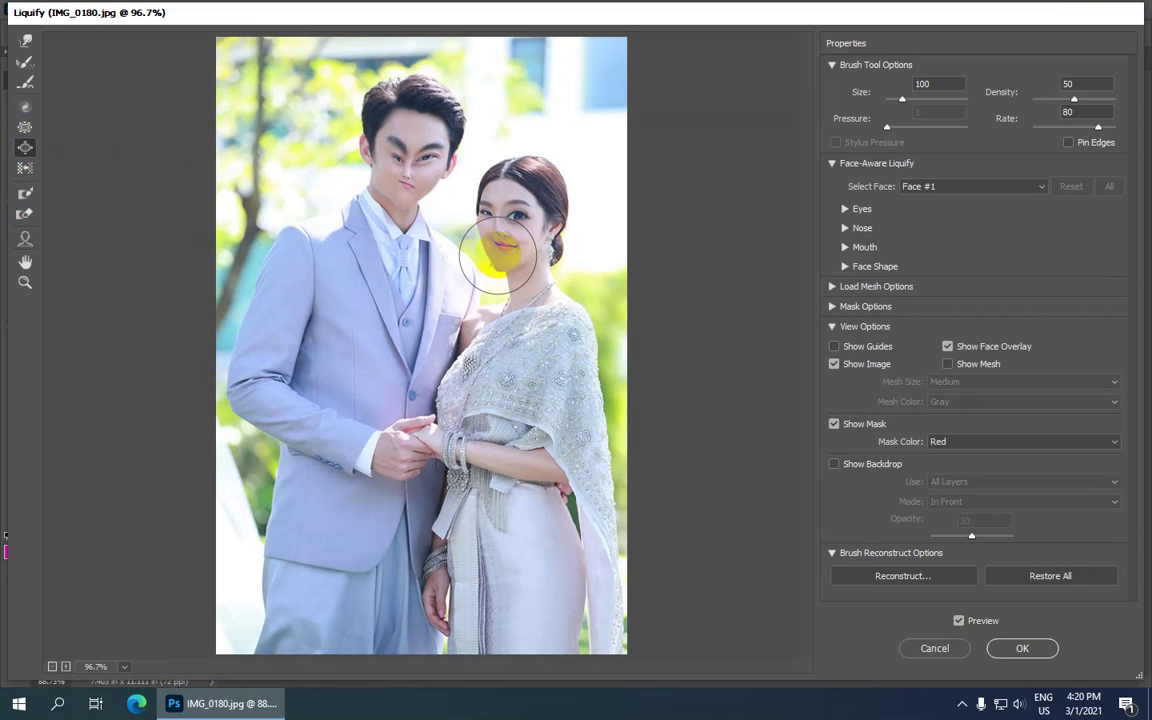
{"action": "left_click_drag", "start_coordinate": [512, 238], "coordinate": [496, 249]}
{"action": "left_click_drag", "start_coordinate": [410, 160], "coordinate": [424, 168]}
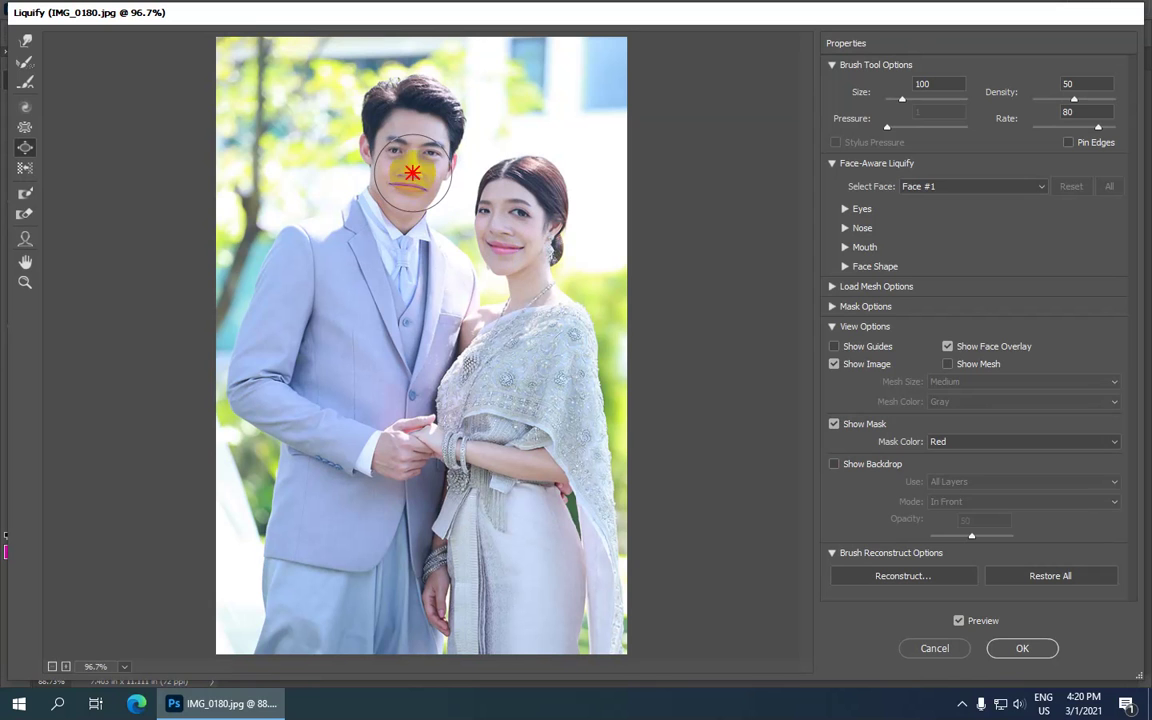
{"action": "mouse_move", "coordinate": [413, 155]}
{"action": "left_mouse_down"}
{"action": "mouse_move", "coordinate": [405, 180]}
{"action": "mouse_move", "coordinate": [414, 178]}
{"action": "left_mouse_up"}
{"action": "left_click", "coordinate": [28, 127]}
Pinch and warp the groom's chin and mouth and the bride's facial features
{"action": "left_click_drag", "start_coordinate": [508, 242], "coordinate": [398, 231]}
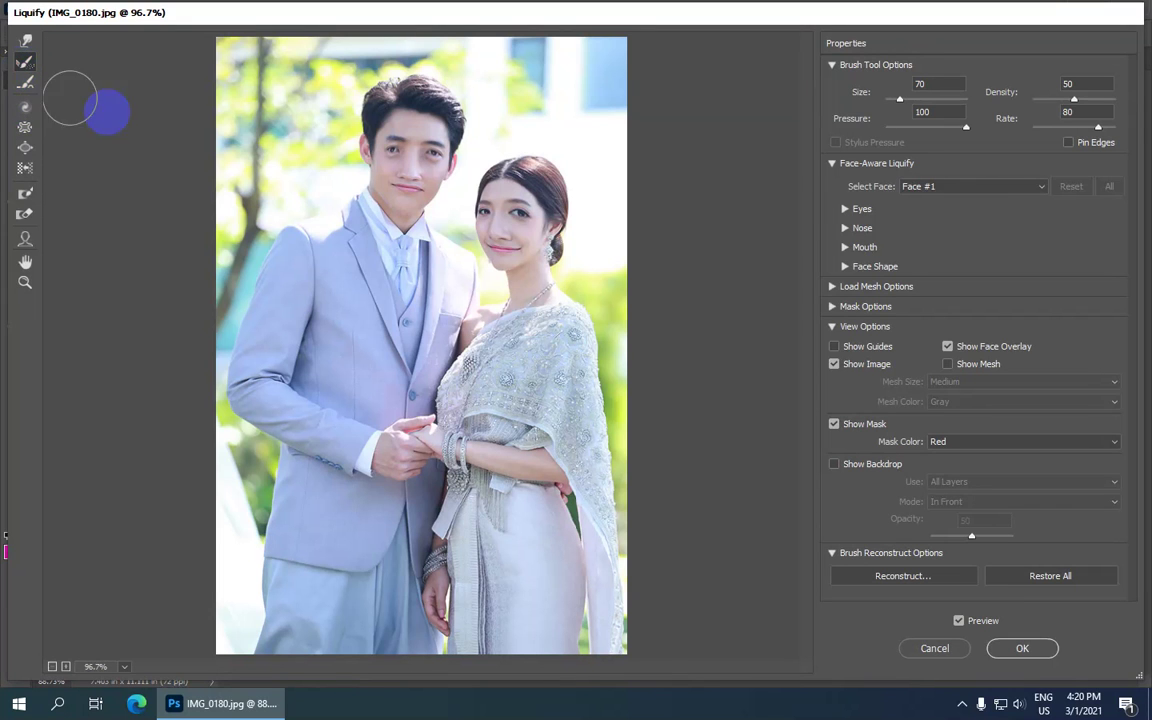
{"action": "mouse_move", "coordinate": [528, 258]}
{"action": "left_mouse_down"}
{"action": "mouse_move", "coordinate": [475, 271]}
{"action": "mouse_move", "coordinate": [410, 201]}
{"action": "left_mouse_up"}
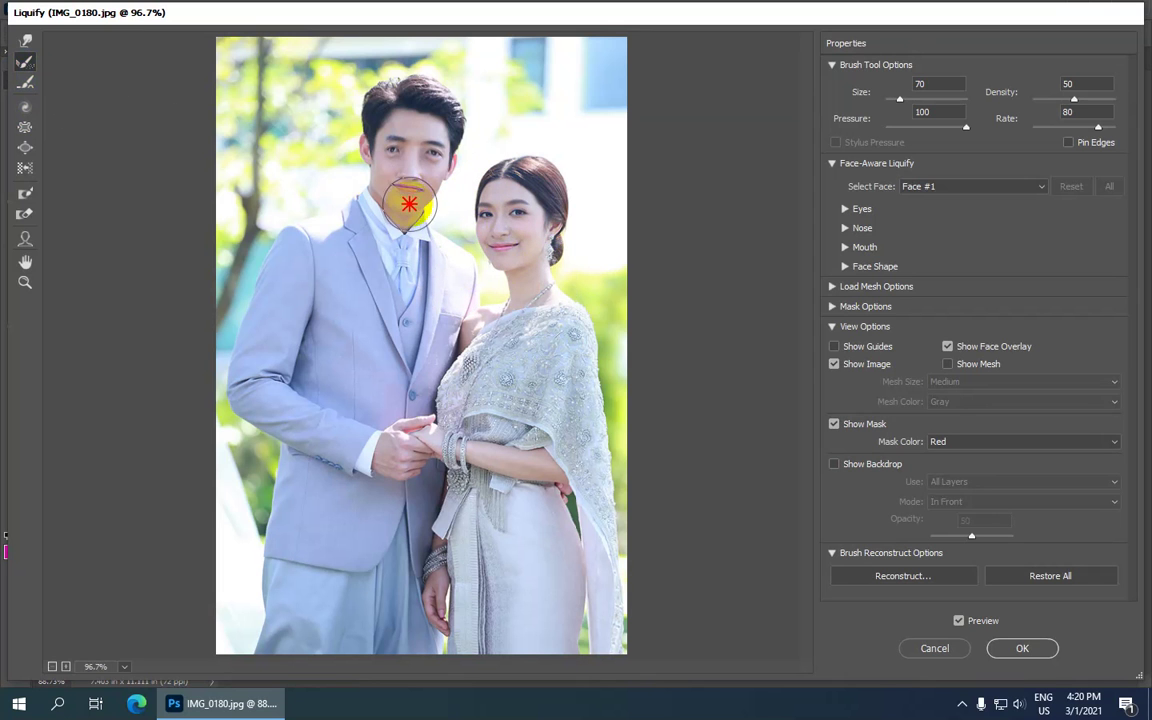
{"action": "mouse_move", "coordinate": [401, 143]}
{"action": "left_mouse_down"}
{"action": "mouse_move", "coordinate": [437, 193]}
{"action": "mouse_move", "coordinate": [424, 121]}
{"action": "mouse_move", "coordinate": [391, 224]}
{"action": "mouse_move", "coordinate": [458, 164]}
{"action": "left_mouse_up"}
Shove the groom's chest, lapel and collar sideways with Push Left, undoing a push on the bride's face
{"action": "left_click", "coordinate": [27, 172]}
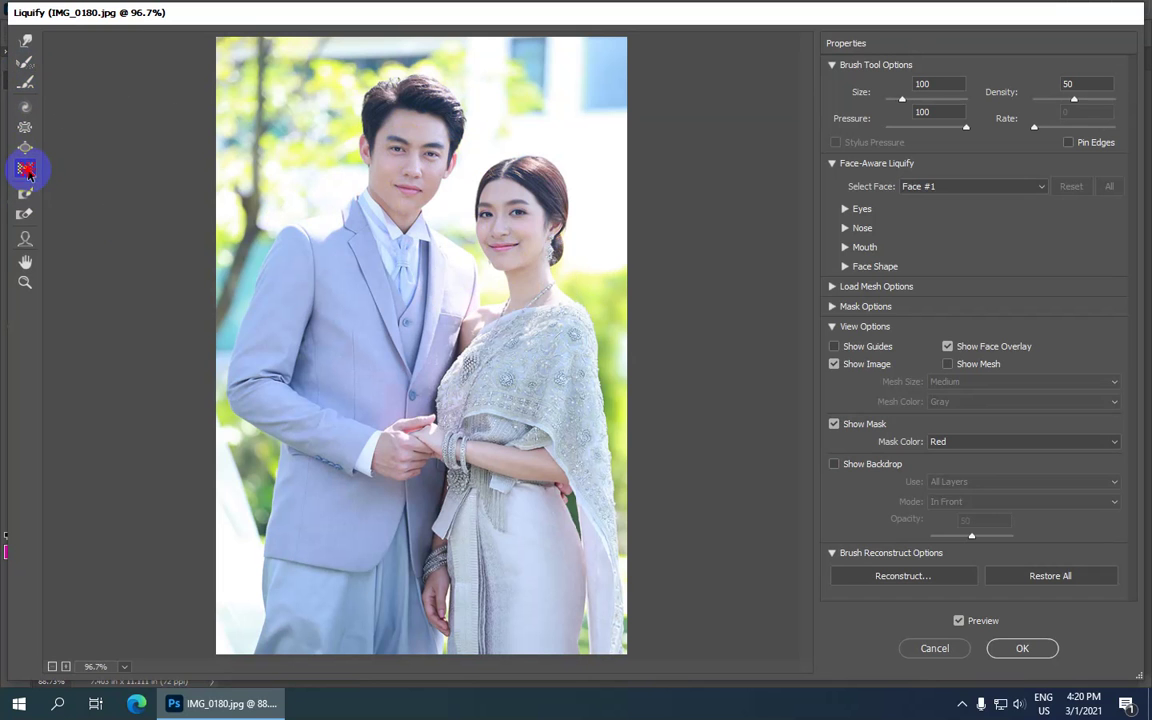
{"action": "mouse_move", "coordinate": [488, 265]}
{"action": "left_mouse_down"}
{"action": "mouse_move", "coordinate": [531, 210]}
{"action": "mouse_move", "coordinate": [536, 273]}
{"action": "left_mouse_up"}
{"action": "key", "text": "ctrl+z"}
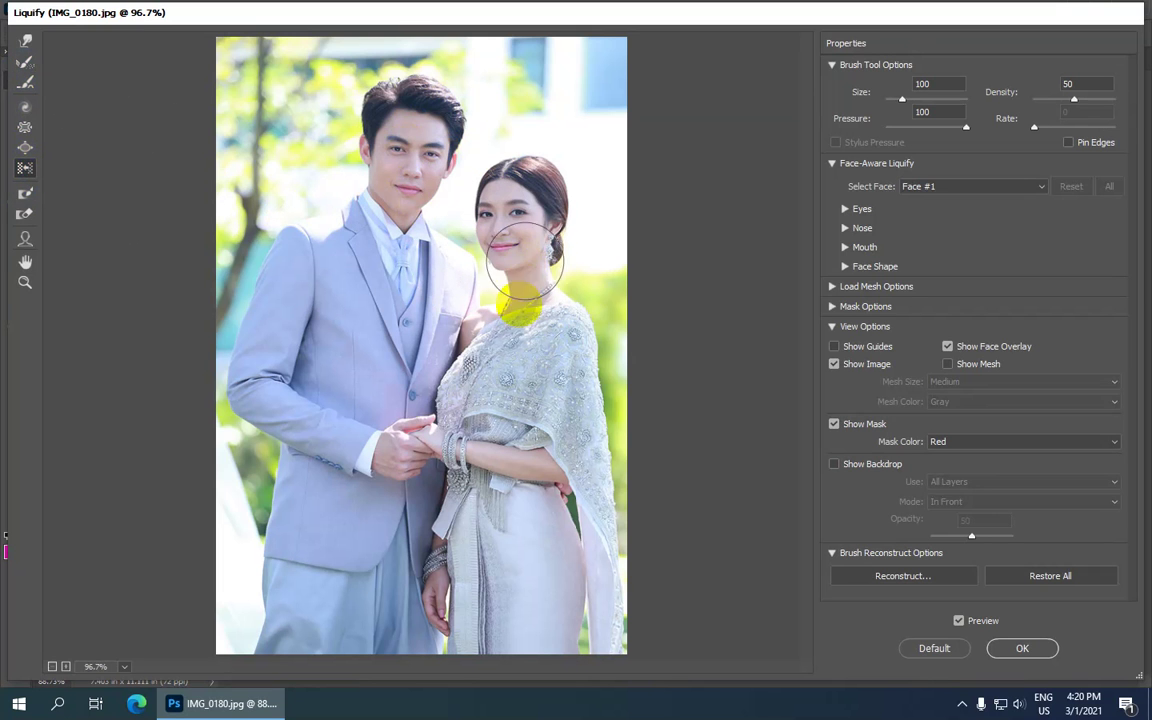
{"action": "mouse_move", "coordinate": [459, 348]}
{"action": "left_mouse_down"}
{"action": "mouse_move", "coordinate": [393, 321]}
{"action": "mouse_move", "coordinate": [483, 283]}
{"action": "mouse_move", "coordinate": [342, 334]}
{"action": "mouse_move", "coordinate": [425, 383]}
{"action": "mouse_move", "coordinate": [398, 391]}
{"action": "mouse_move", "coordinate": [363, 380]}
{"action": "mouse_move", "coordinate": [506, 393]}
{"action": "mouse_move", "coordinate": [455, 402]}
{"action": "mouse_move", "coordinate": [360, 386]}
{"action": "mouse_move", "coordinate": [466, 340]}
{"action": "mouse_move", "coordinate": [334, 342]}
{"action": "mouse_move", "coordinate": [258, 280]}
{"action": "mouse_move", "coordinate": [342, 278]}
{"action": "mouse_move", "coordinate": [309, 193]}
{"action": "mouse_move", "coordinate": [481, 330]}
{"action": "mouse_move", "coordinate": [334, 180]}
{"action": "mouse_move", "coordinate": [367, 275]}
{"action": "mouse_move", "coordinate": [463, 255]}
{"action": "mouse_move", "coordinate": [411, 329]}
{"action": "mouse_move", "coordinate": [405, 363]}
{"action": "left_mouse_up"}
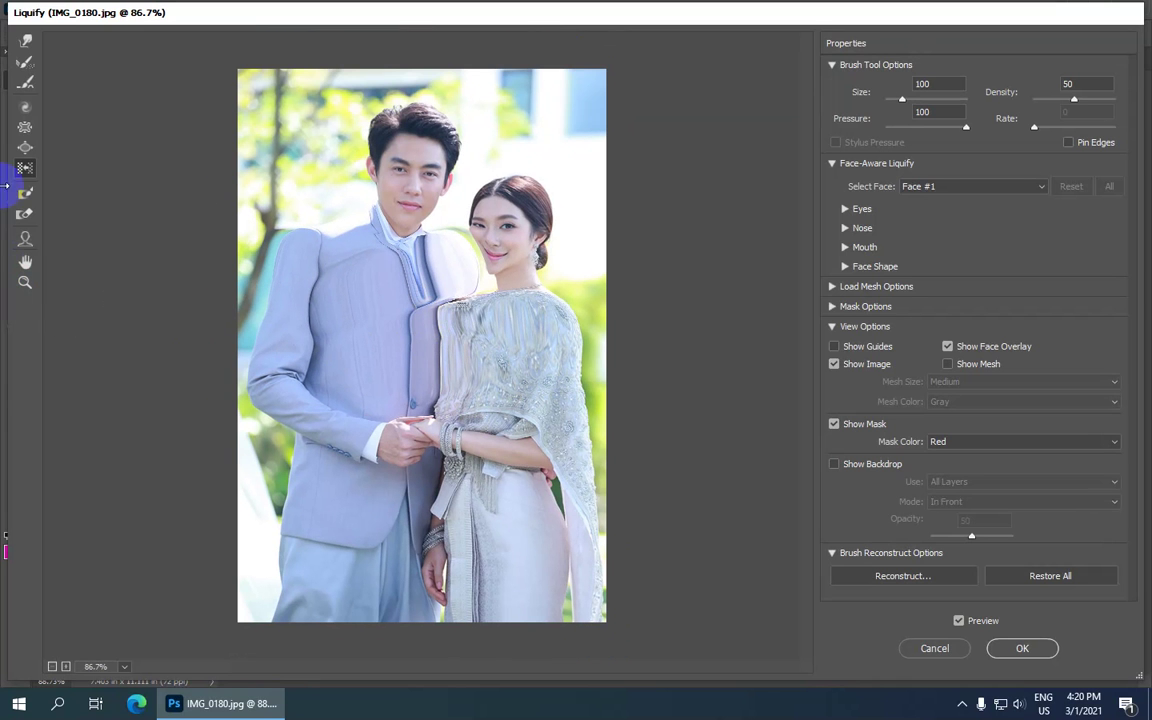
Freeze part of the bride's shawl with the Freeze Mask and zoom in slightly
{"action": "left_click", "coordinate": [25, 192]}
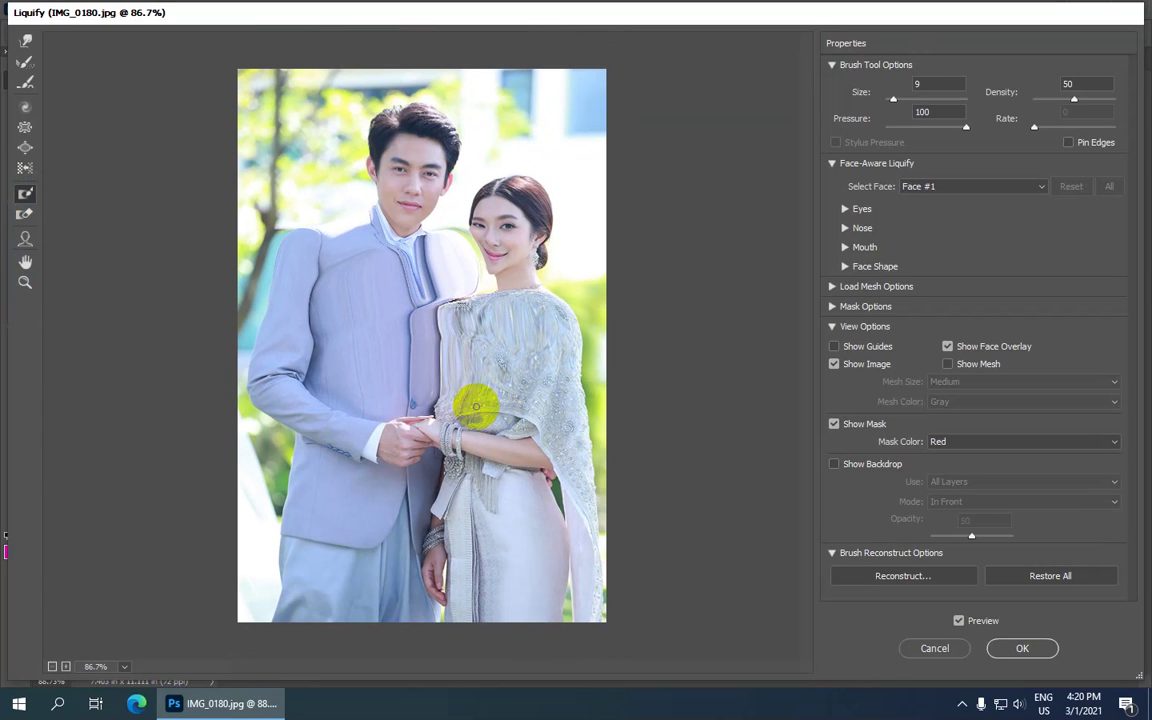
{"action": "left_click_drag", "start_coordinate": [476, 400], "coordinate": [491, 331]}
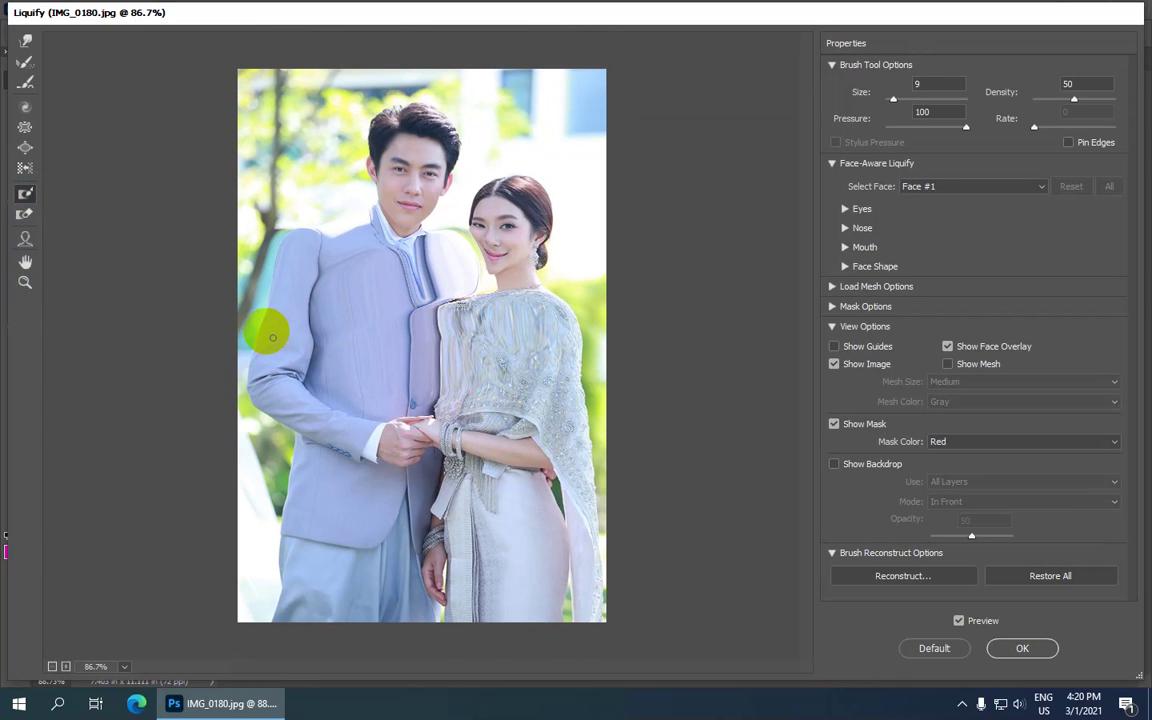
{"action": "left_click", "coordinate": [266, 331], "text": "ctrl"}
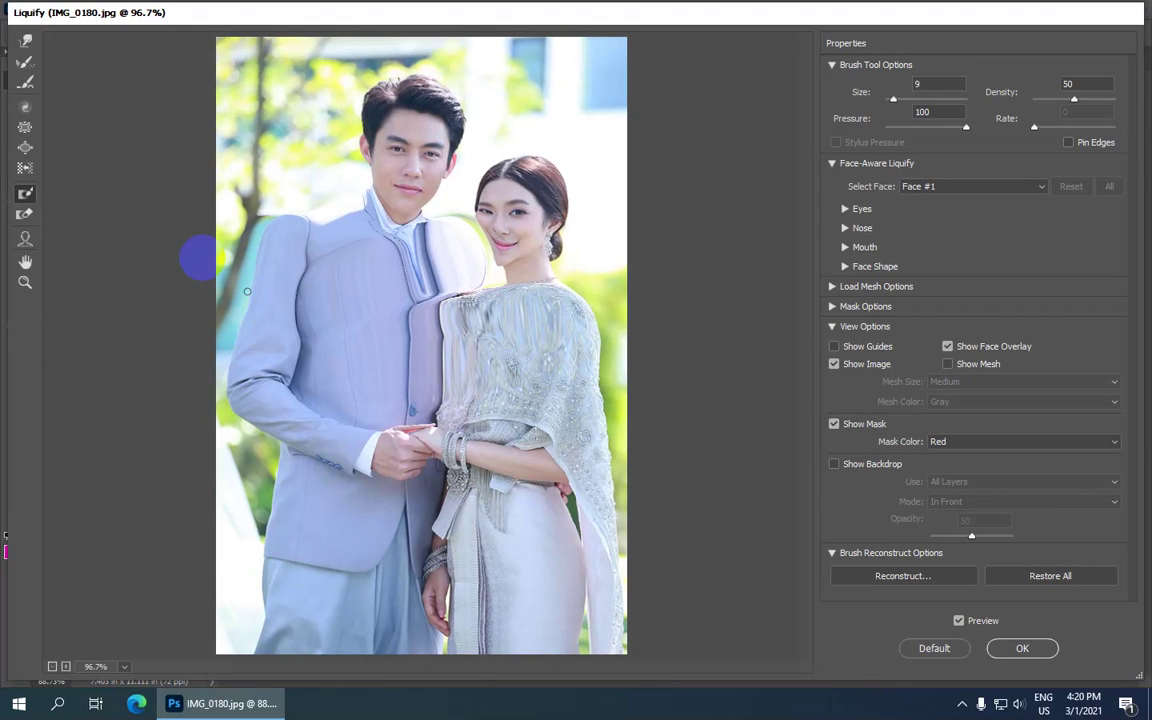
Restore the groom's warped shoulder and lapel with the Reconstruct Tool
{"action": "left_click", "coordinate": [25, 65]}
{"action": "mouse_move", "coordinate": [391, 239]}
{"action": "left_mouse_down"}
{"action": "mouse_move", "coordinate": [323, 241]}
{"action": "mouse_move", "coordinate": [368, 224]}
{"action": "left_mouse_up"}
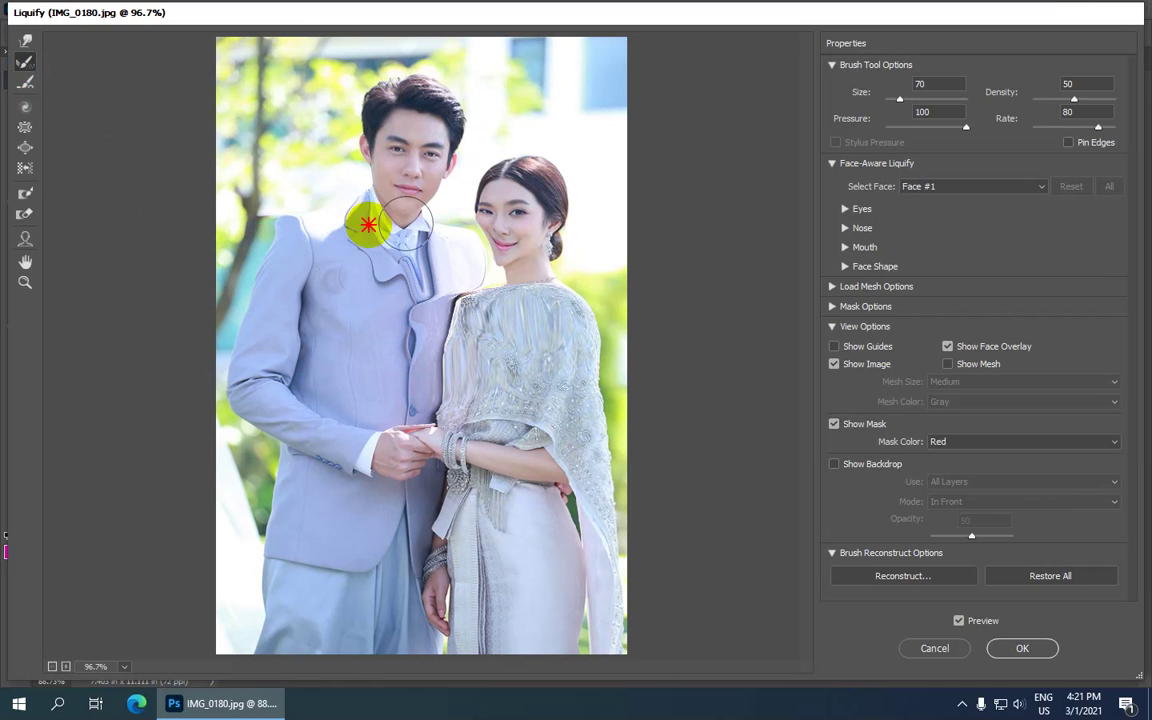
{"action": "mouse_move", "coordinate": [347, 288]}
{"action": "left_mouse_down"}
{"action": "mouse_move", "coordinate": [483, 270]}
{"action": "mouse_move", "coordinate": [412, 140]}
{"action": "mouse_move", "coordinate": [556, 388]}
{"action": "mouse_move", "coordinate": [370, 476]}
{"action": "mouse_move", "coordinate": [514, 437]}
{"action": "mouse_move", "coordinate": [509, 255]}
{"action": "mouse_move", "coordinate": [545, 319]}
{"action": "mouse_move", "coordinate": [362, 331]}
{"action": "mouse_move", "coordinate": [300, 280]}
{"action": "left_mouse_up"}
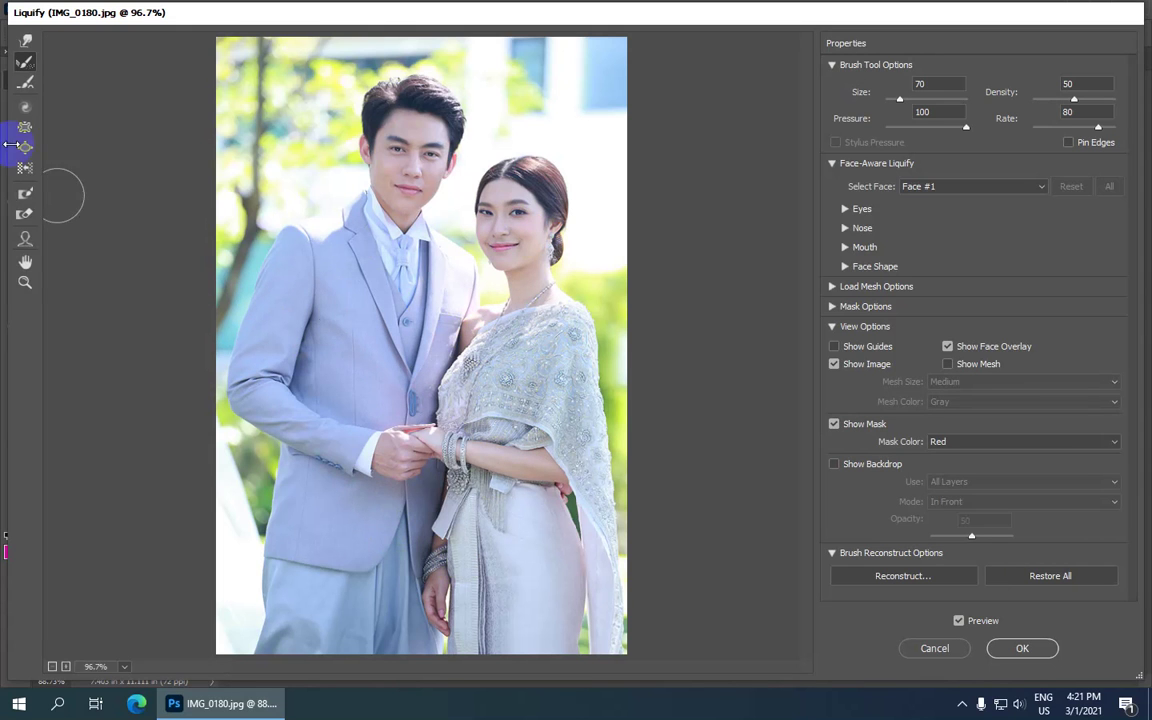
Paint freeze mask over the man's forehead, cheeks, chin and neck and the woman's face
{"action": "left_click", "coordinate": [30, 195]}
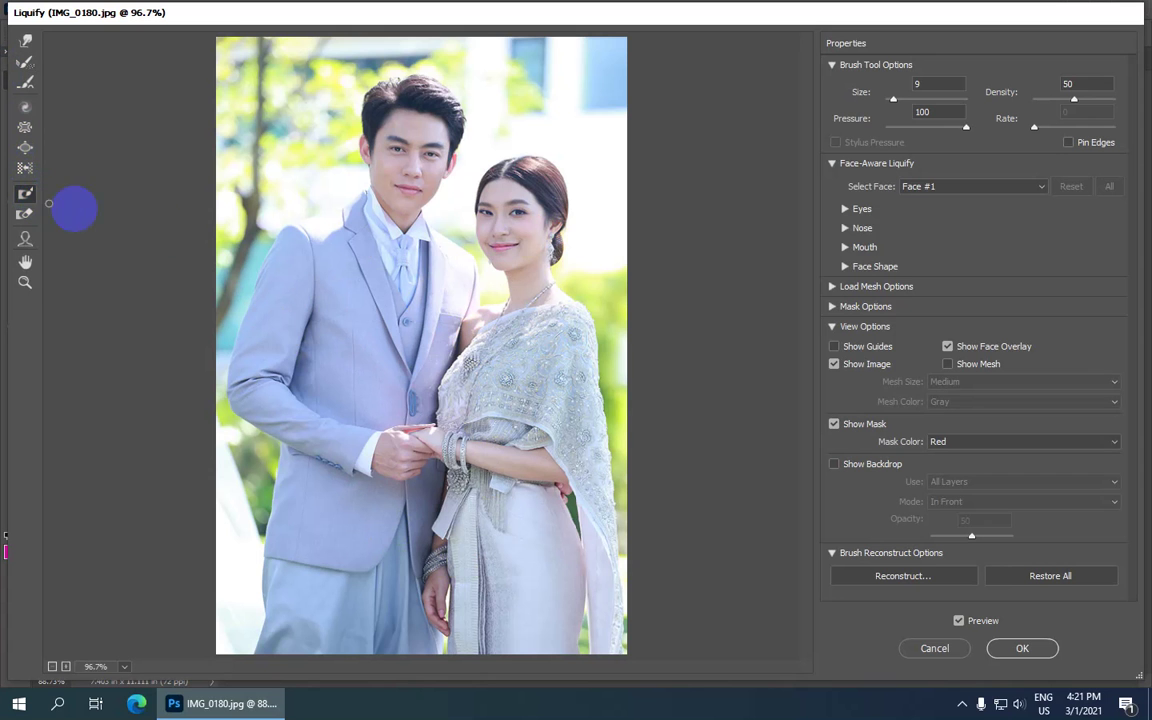
{"action": "scroll", "coordinate": [385, 468], "scroll_direction": "up", "scroll_amount": 1}
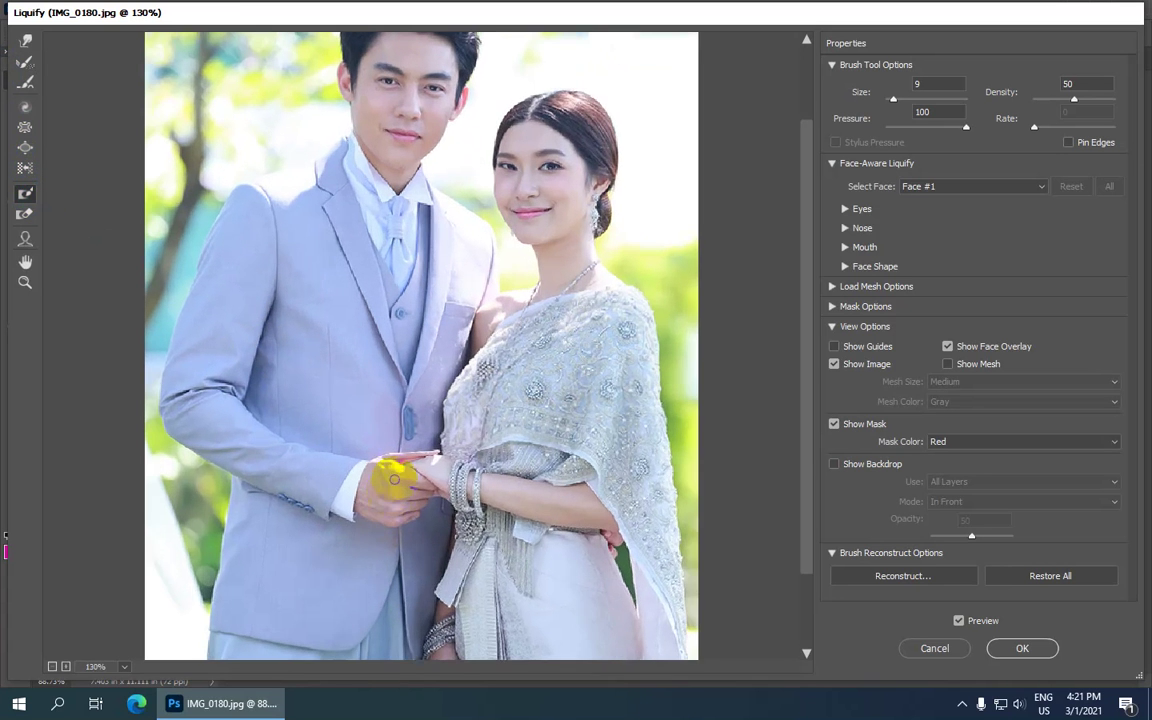
{"action": "scroll", "coordinate": [334, 175], "scroll_direction": "up", "scroll_amount": 1}
{"action": "scroll", "coordinate": [368, 228], "scroll_direction": "up", "scroll_amount": 1}
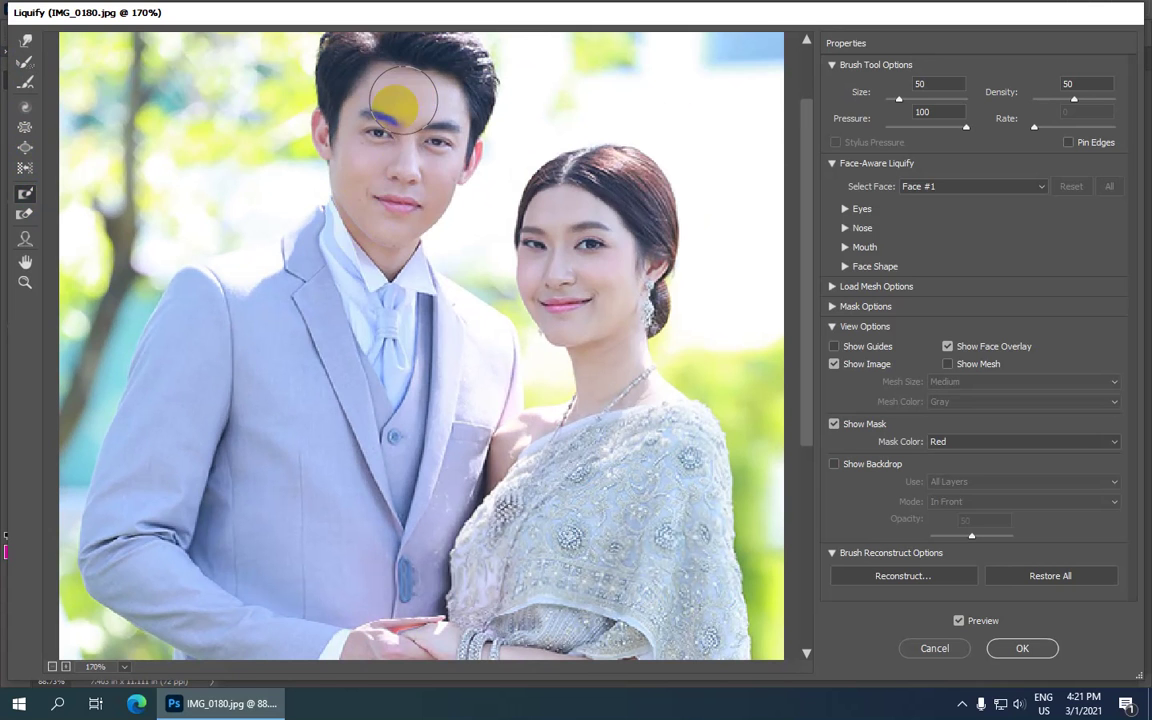
{"action": "mouse_move", "coordinate": [395, 105]}
{"action": "left_mouse_down"}
{"action": "mouse_move", "coordinate": [386, 108]}
{"action": "mouse_move", "coordinate": [436, 155]}
{"action": "left_mouse_up"}
{"action": "mouse_move", "coordinate": [377, 112]}
{"action": "left_mouse_down"}
{"action": "mouse_move", "coordinate": [368, 172]}
{"action": "mouse_move", "coordinate": [386, 193]}
{"action": "mouse_move", "coordinate": [427, 175]}
{"action": "mouse_move", "coordinate": [455, 124]}
{"action": "mouse_move", "coordinate": [373, 154]}
{"action": "mouse_move", "coordinate": [380, 206]}
{"action": "mouse_move", "coordinate": [350, 225]}
{"action": "left_mouse_up"}
{"action": "mouse_move", "coordinate": [560, 300]}
{"action": "left_mouse_down"}
{"action": "mouse_move", "coordinate": [597, 309]}
{"action": "mouse_move", "coordinate": [555, 211]}
{"action": "mouse_move", "coordinate": [599, 254]}
{"action": "mouse_move", "coordinate": [617, 339]}
{"action": "mouse_move", "coordinate": [578, 337]}
{"action": "mouse_move", "coordinate": [543, 248]}
{"action": "mouse_move", "coordinate": [612, 257]}
{"action": "left_mouse_up"}
{"action": "scroll", "coordinate": [514, 391], "scroll_direction": "down", "scroll_amount": 3}
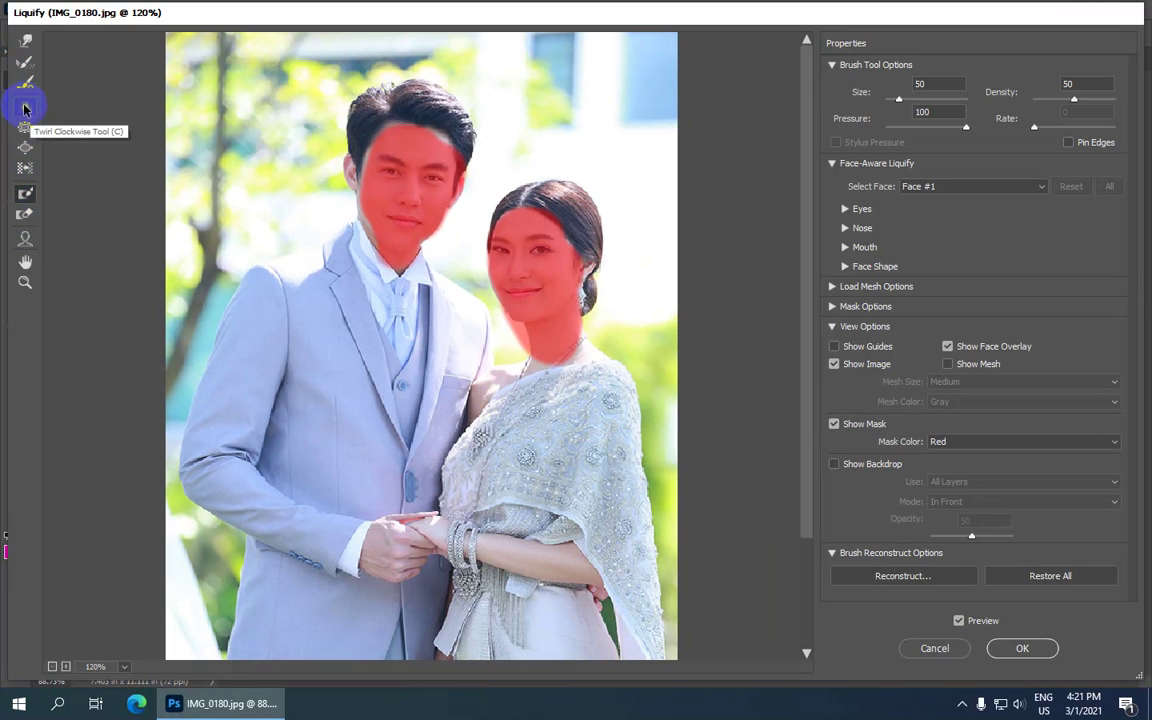
{"action": "left_click", "coordinate": [25, 40]}
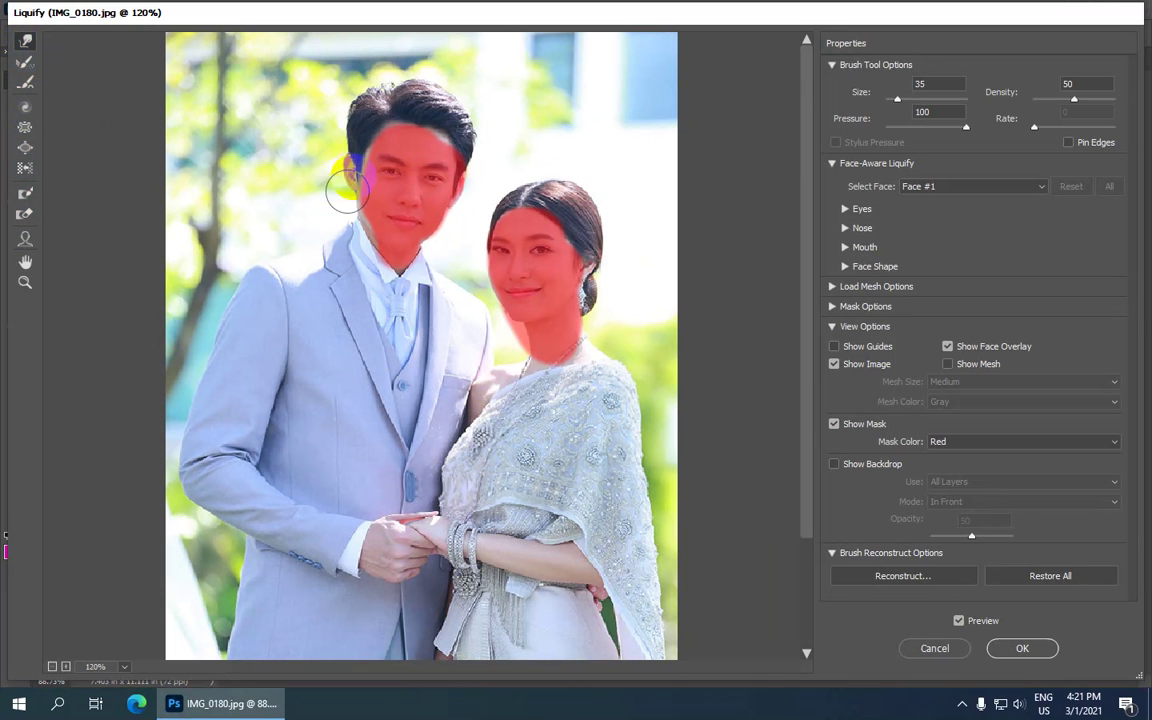
{"action": "mouse_move", "coordinate": [355, 105]}
{"action": "left_mouse_down"}
{"action": "mouse_move", "coordinate": [491, 73]}
{"action": "mouse_move", "coordinate": [427, 181]}
{"action": "mouse_move", "coordinate": [481, 314]}
{"action": "mouse_move", "coordinate": [571, 193]}
{"action": "mouse_move", "coordinate": [500, 210]}
{"action": "mouse_move", "coordinate": [576, 237]}
{"action": "mouse_move", "coordinate": [507, 249]}
{"action": "mouse_move", "coordinate": [507, 185]}
{"action": "mouse_move", "coordinate": [519, 229]}
{"action": "mouse_move", "coordinate": [476, 316]}
{"action": "mouse_move", "coordinate": [533, 275]}
{"action": "mouse_move", "coordinate": [303, 300]}
{"action": "mouse_move", "coordinate": [513, 222]}
{"action": "left_mouse_up"}
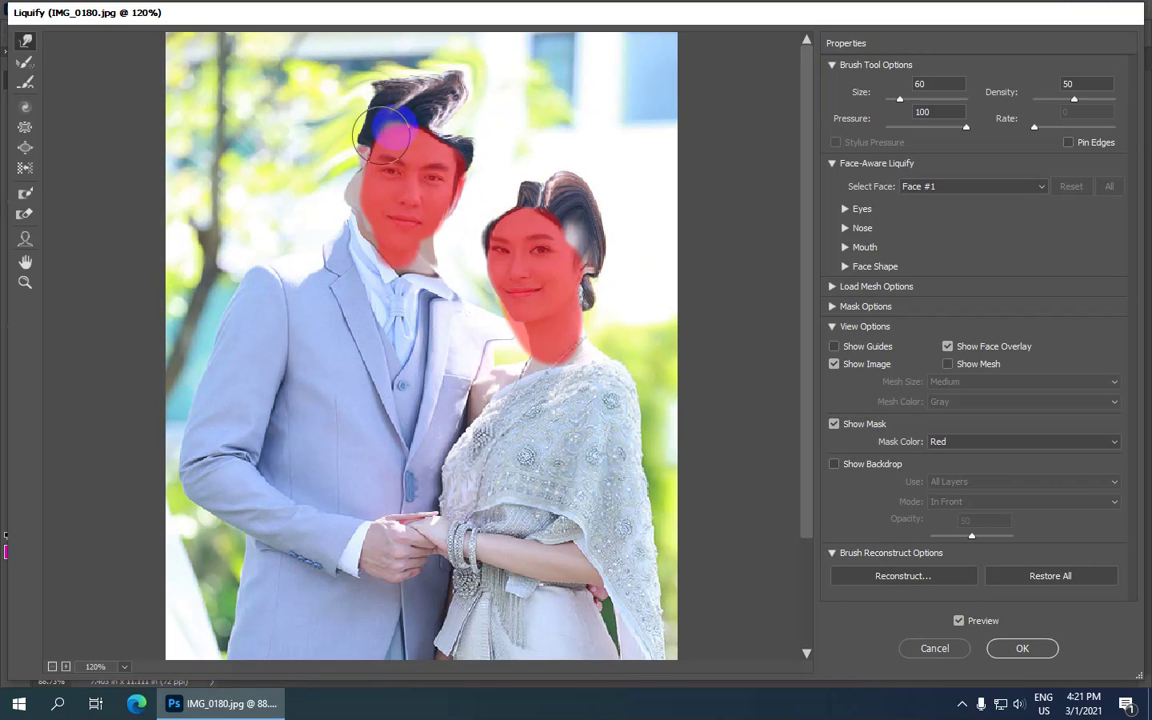
{"action": "left_click", "coordinate": [25, 61]}
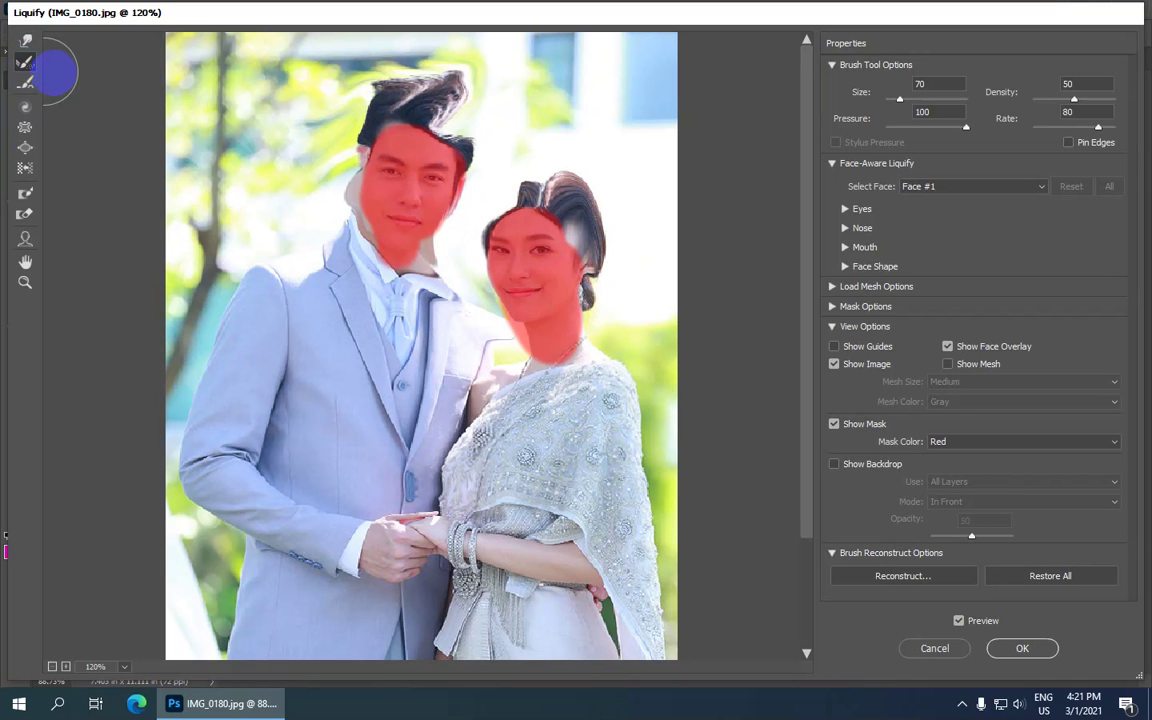
{"action": "mouse_move", "coordinate": [347, 226]}
{"action": "left_mouse_down"}
{"action": "mouse_move", "coordinate": [411, 57]}
{"action": "mouse_move", "coordinate": [405, 197]}
{"action": "mouse_move", "coordinate": [481, 87]}
{"action": "mouse_move", "coordinate": [463, 57]}
{"action": "mouse_move", "coordinate": [360, 78]}
{"action": "mouse_move", "coordinate": [378, 200]}
{"action": "mouse_move", "coordinate": [527, 170]}
{"action": "mouse_move", "coordinate": [524, 276]}
{"action": "mouse_move", "coordinate": [599, 193]}
{"action": "mouse_move", "coordinate": [548, 288]}
{"action": "mouse_move", "coordinate": [522, 285]}
{"action": "mouse_move", "coordinate": [453, 129]}
{"action": "mouse_move", "coordinate": [267, 154]}
{"action": "mouse_move", "coordinate": [334, 185]}
{"action": "mouse_move", "coordinate": [411, 141]}
{"action": "mouse_move", "coordinate": [388, 193]}
{"action": "mouse_move", "coordinate": [241, 279]}
{"action": "left_mouse_up"}
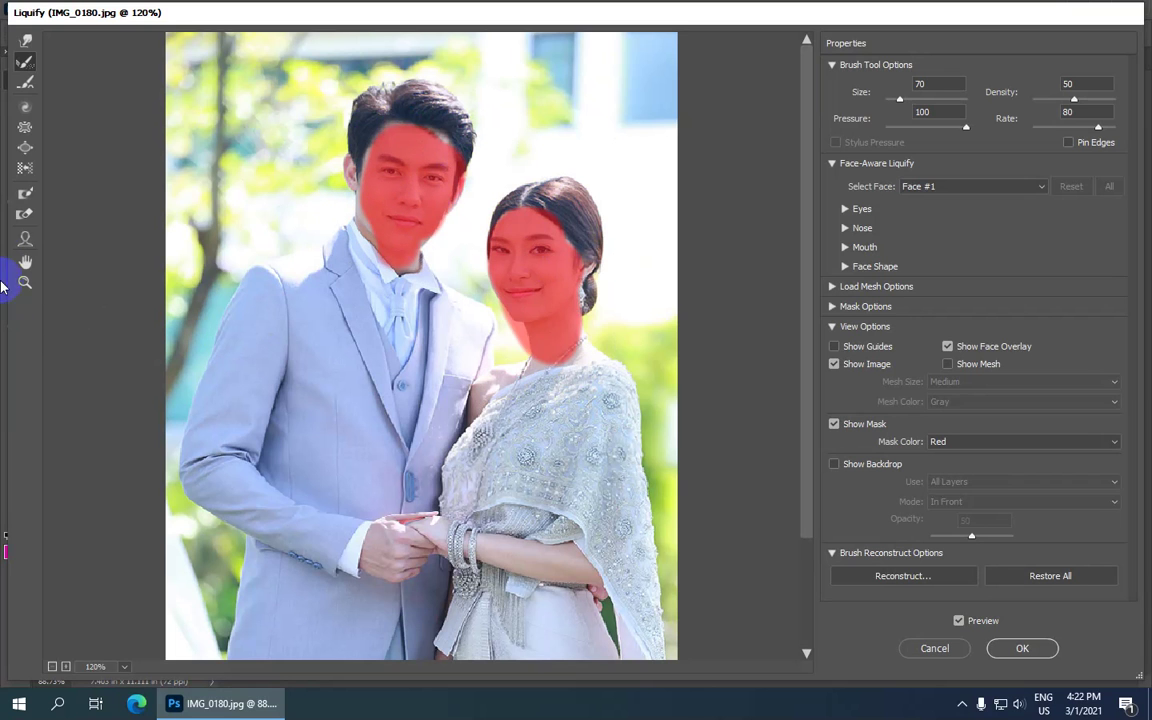
Erase the red freeze mask from the man's and woman's faces with the Thaw Mask Tool
{"action": "left_click", "coordinate": [22, 216]}
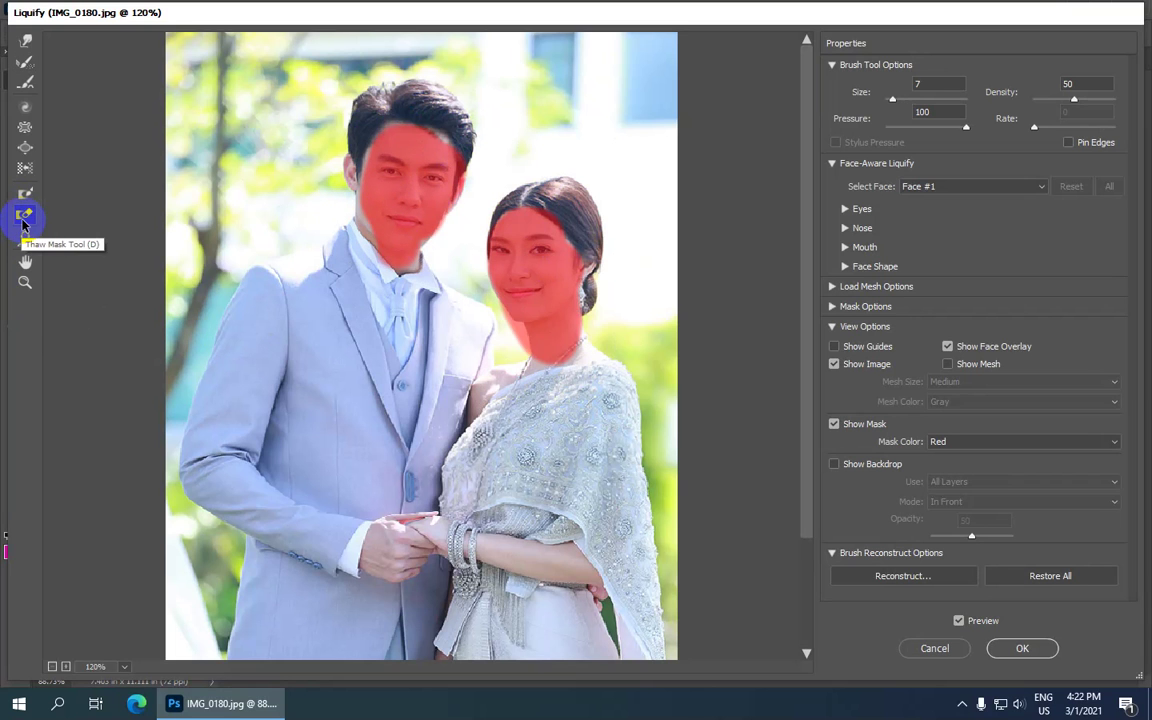
{"action": "left_click", "coordinate": [409, 224]}
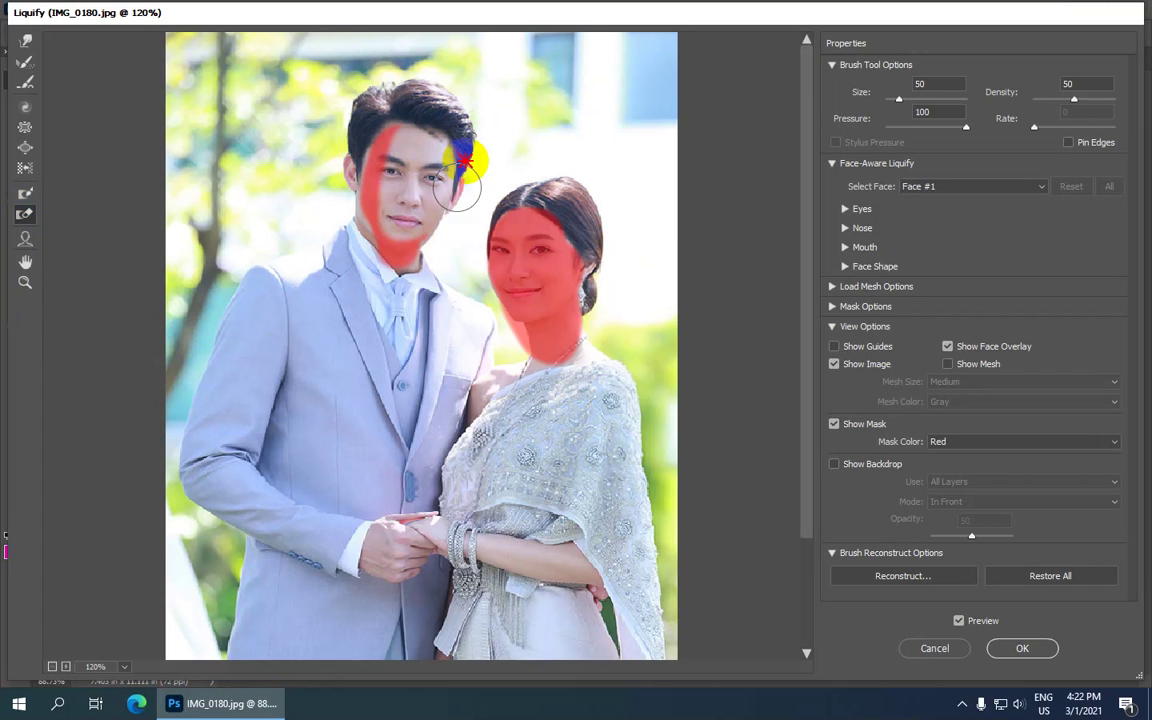
{"action": "mouse_move", "coordinate": [404, 224]}
{"action": "left_mouse_down"}
{"action": "mouse_move", "coordinate": [374, 210]}
{"action": "mouse_move", "coordinate": [607, 320]}
{"action": "left_mouse_up"}
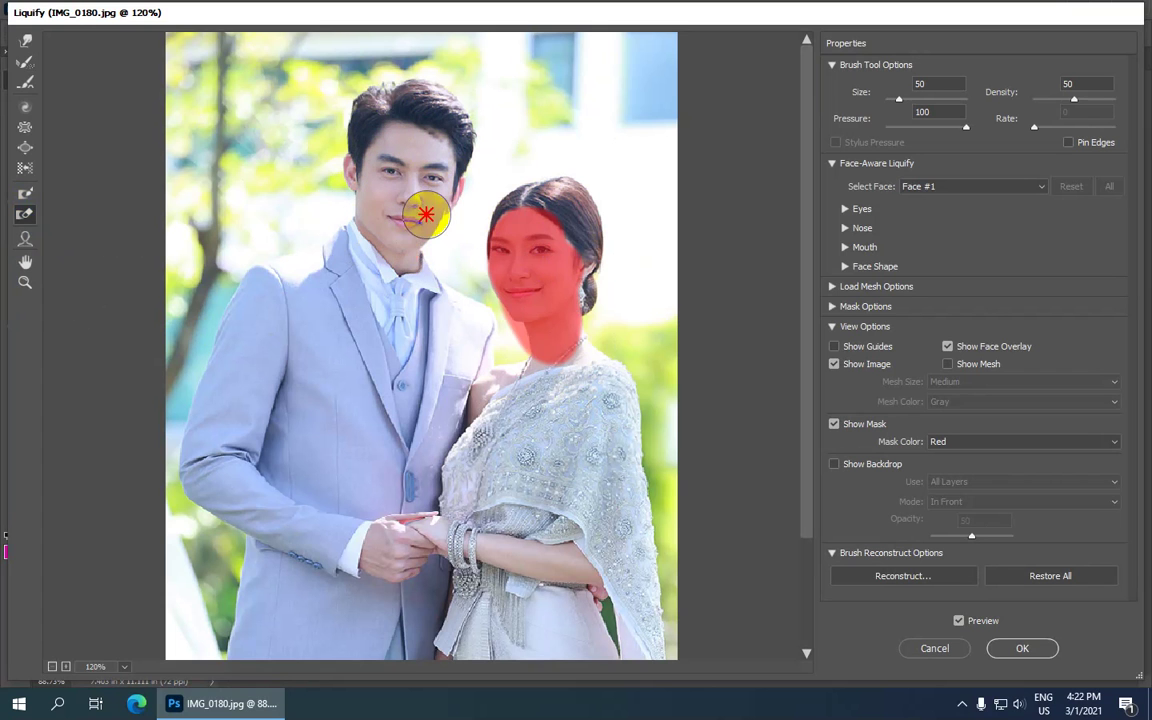
{"action": "mouse_move", "coordinate": [543, 371]}
{"action": "left_mouse_down"}
{"action": "mouse_move", "coordinate": [527, 239]}
{"action": "mouse_move", "coordinate": [488, 195]}
{"action": "mouse_move", "coordinate": [473, 282]}
{"action": "mouse_move", "coordinate": [2, 287]}
{"action": "left_mouse_up"}
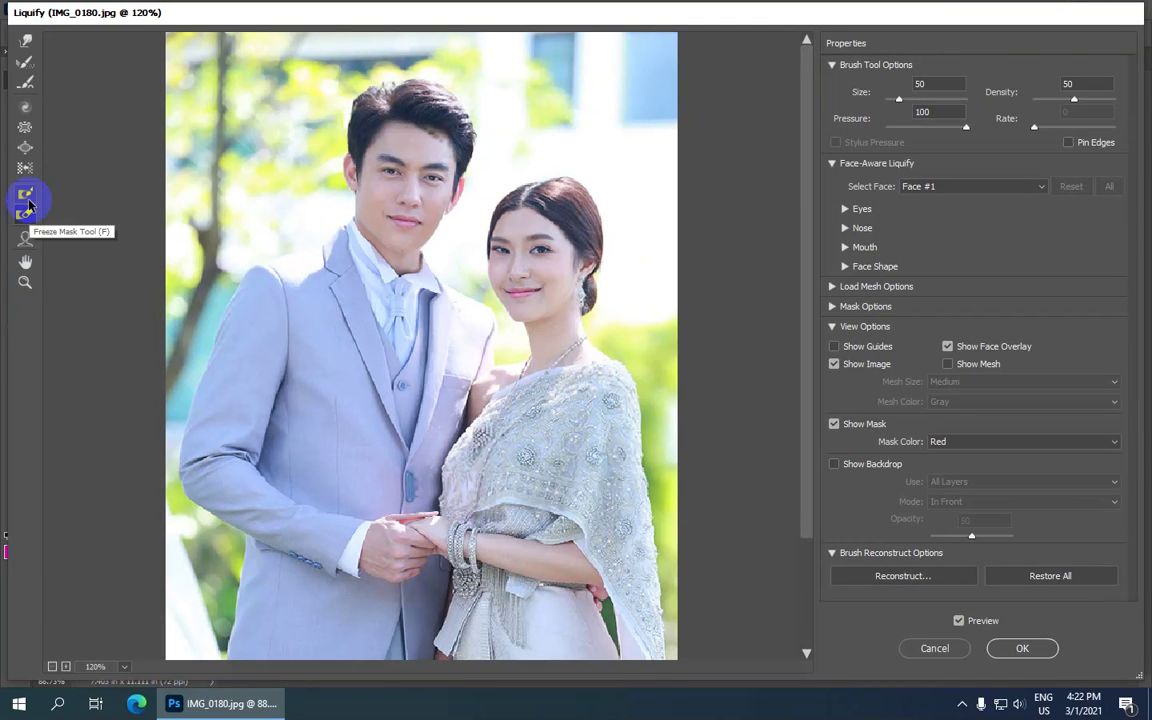
{"action": "left_click", "coordinate": [25, 127]}
{"action": "mouse_move", "coordinate": [424, 193]}
{"action": "left_mouse_down"}
{"action": "mouse_move", "coordinate": [400, 192]}
{"action": "mouse_move", "coordinate": [391, 270]}
{"action": "left_mouse_up"}
{"action": "mouse_move", "coordinate": [527, 258]}
{"action": "left_mouse_down"}
{"action": "mouse_move", "coordinate": [527, 293]}
{"action": "mouse_move", "coordinate": [516, 267]}
{"action": "left_mouse_up"}
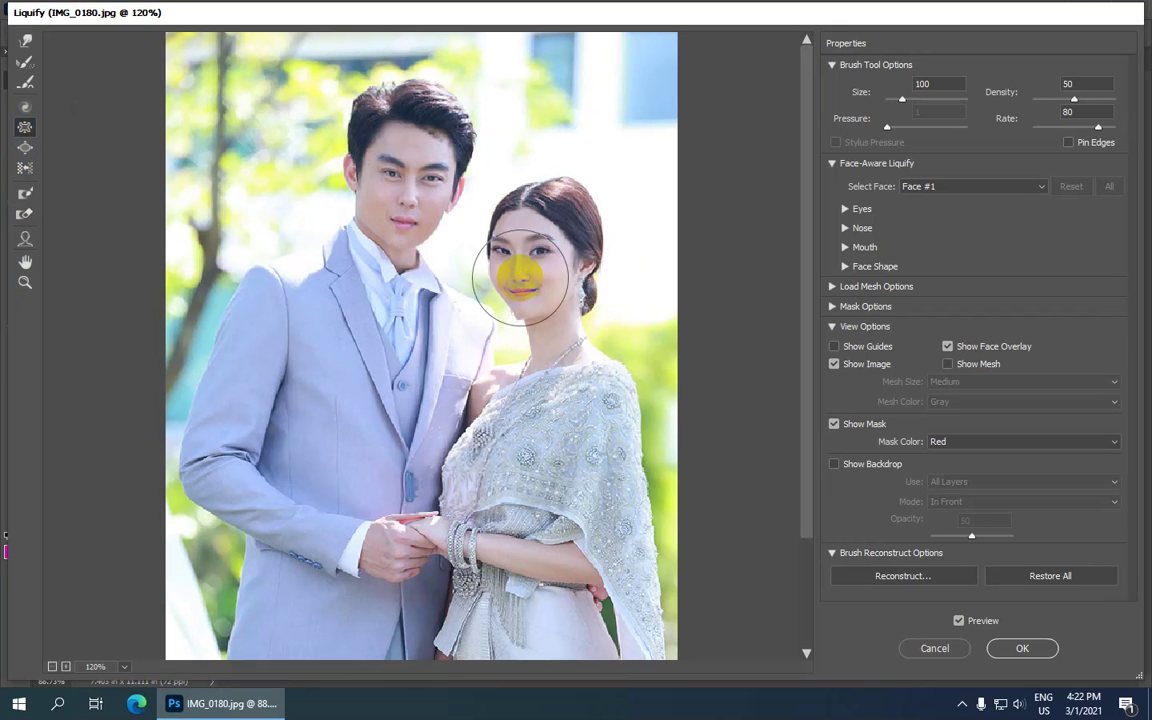
{"action": "left_click", "coordinate": [25, 148]}
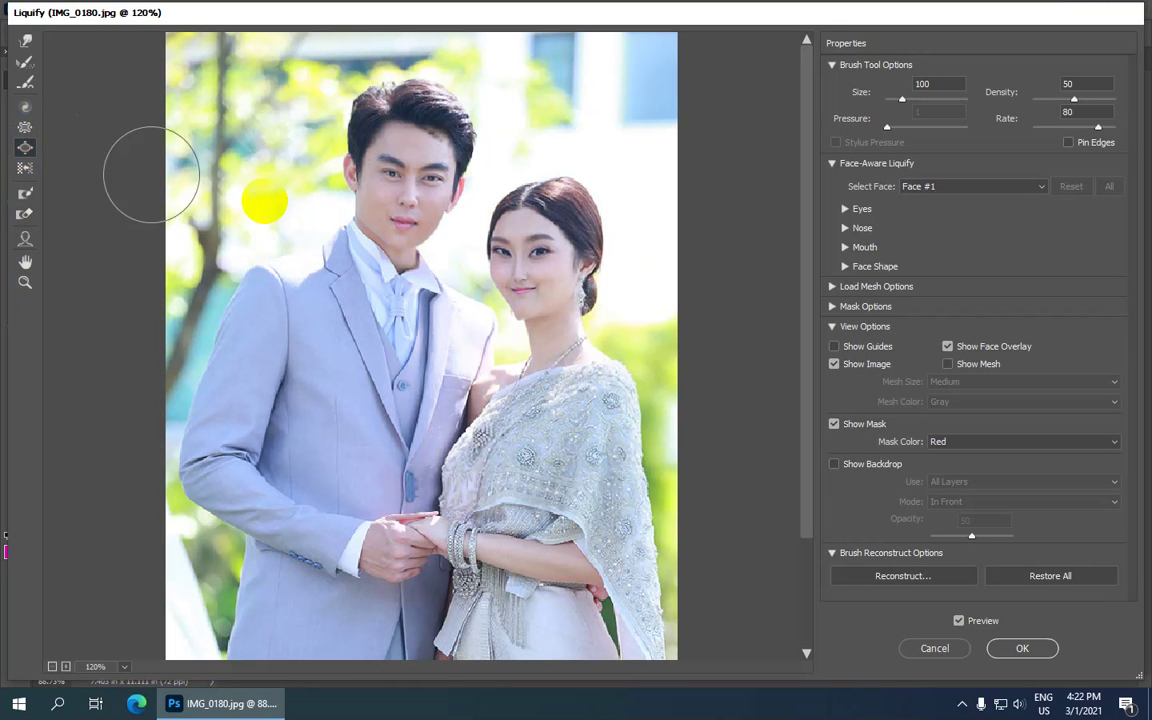
{"action": "left_click", "coordinate": [522, 290]}
{"action": "left_click_drag", "start_coordinate": [513, 313], "coordinate": [514, 270]}
{"action": "mouse_move", "coordinate": [411, 216]}
{"action": "left_mouse_down"}
{"action": "mouse_move", "coordinate": [398, 187]}
{"action": "mouse_move", "coordinate": [398, 248]}
{"action": "mouse_move", "coordinate": [399, 180]}
{"action": "mouse_move", "coordinate": [384, 216]}
{"action": "mouse_move", "coordinate": [432, 162]}
{"action": "mouse_move", "coordinate": [380, 206]}
{"action": "mouse_move", "coordinate": [453, 188]}
{"action": "mouse_move", "coordinate": [410, 198]}
{"action": "mouse_move", "coordinate": [404, 212]}
{"action": "mouse_move", "coordinate": [537, 290]}
{"action": "mouse_move", "coordinate": [488, 265]}
{"action": "mouse_move", "coordinate": [501, 265]}
{"action": "mouse_move", "coordinate": [512, 303]}
{"action": "mouse_move", "coordinate": [505, 290]}
{"action": "left_mouse_up"}
{"action": "left_click", "coordinate": [25, 107]}
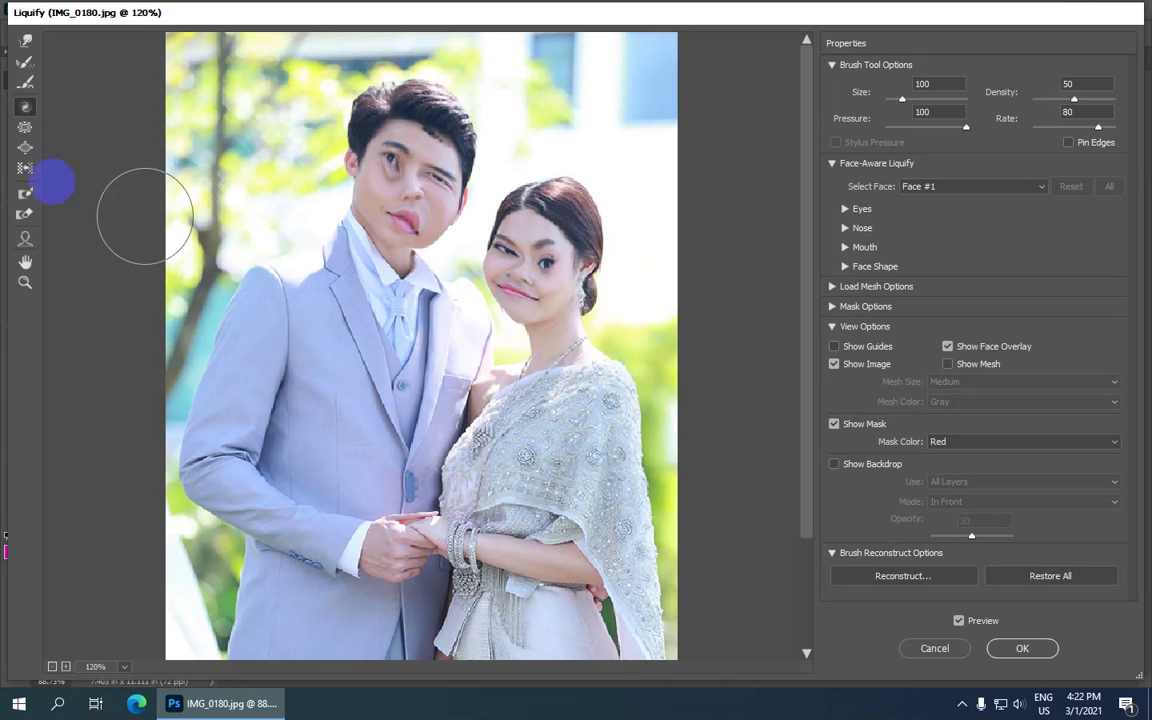
{"action": "left_click", "coordinate": [33, 68]}
{"action": "mouse_move", "coordinate": [463, 244]}
{"action": "left_mouse_down"}
{"action": "mouse_move", "coordinate": [411, 219]}
{"action": "mouse_move", "coordinate": [352, 233]}
{"action": "mouse_move", "coordinate": [442, 82]}
{"action": "mouse_move", "coordinate": [391, 231]}
{"action": "mouse_move", "coordinate": [385, 192]}
{"action": "mouse_move", "coordinate": [445, 300]}
{"action": "mouse_move", "coordinate": [520, 330]}
{"action": "mouse_move", "coordinate": [540, 310]}
{"action": "mouse_move", "coordinate": [572, 325]}
{"action": "mouse_move", "coordinate": [496, 347]}
{"action": "mouse_move", "coordinate": [437, 231]}
{"action": "mouse_move", "coordinate": [442, 141]}
{"action": "mouse_move", "coordinate": [323, 393]}
{"action": "mouse_move", "coordinate": [455, 440]}
{"action": "mouse_move", "coordinate": [391, 417]}
{"action": "left_mouse_up"}
{"action": "left_click", "coordinate": [27, 40]}
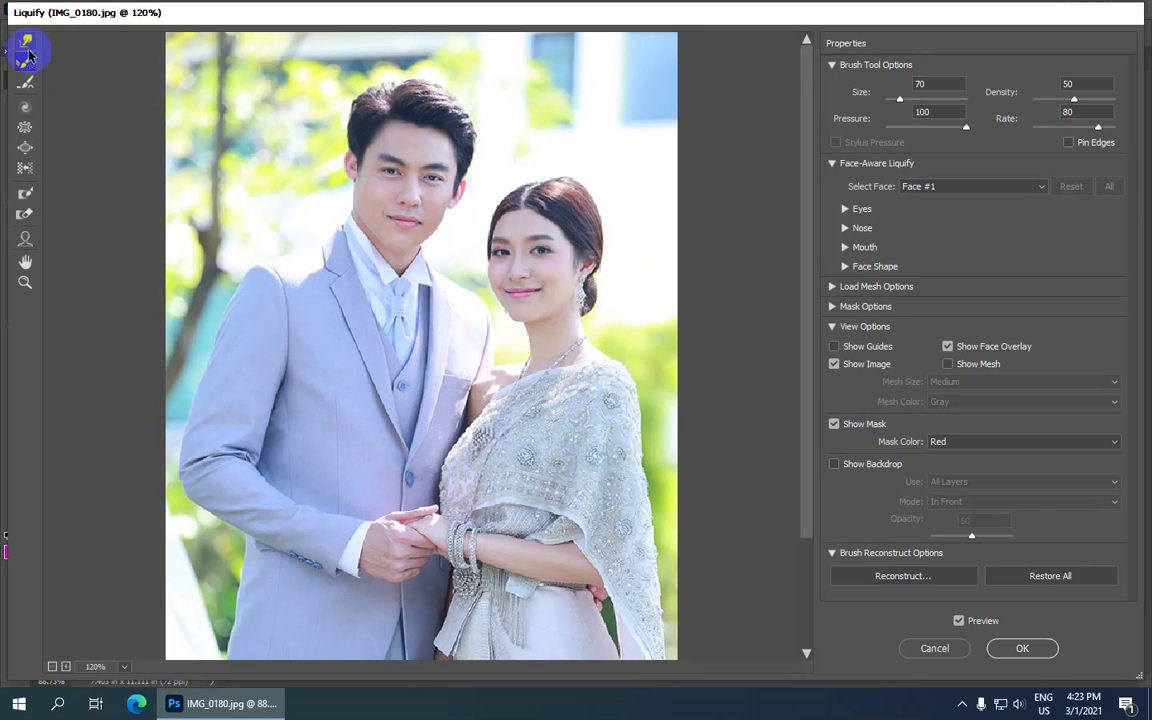
At 140% zoom, push the suit's lower left edge and chest area inward with Forward Warp
{"action": "key", "text": "ctrl+plus"}
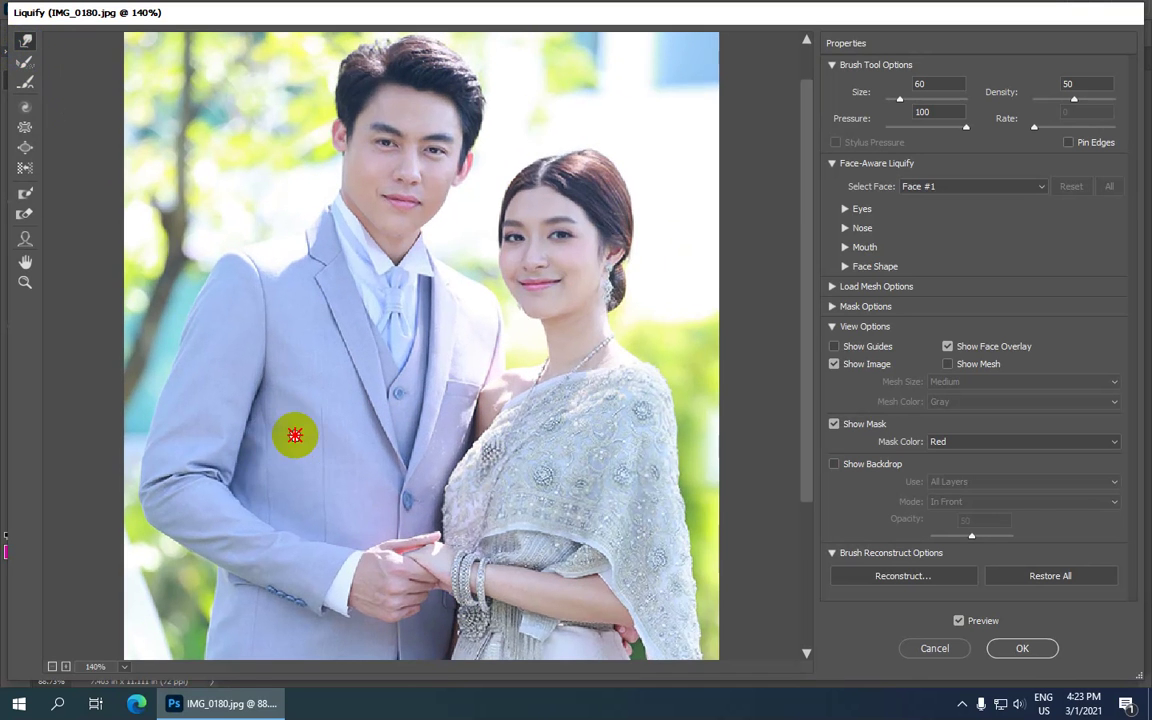
{"action": "scroll", "coordinate": [295, 435], "scroll_direction": "down", "scroll_amount": 5}
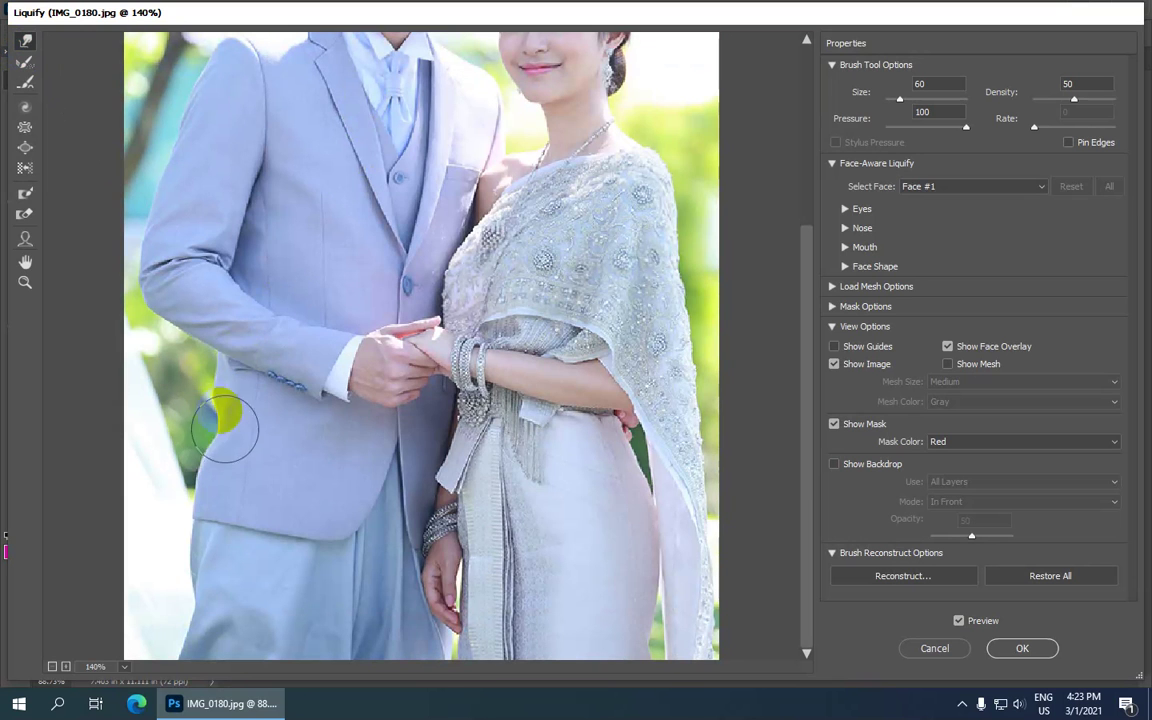
{"action": "mouse_move", "coordinate": [238, 395]}
{"action": "left_mouse_down"}
{"action": "mouse_move", "coordinate": [239, 423]}
{"action": "mouse_move", "coordinate": [208, 433]}
{"action": "mouse_move", "coordinate": [195, 491]}
{"action": "left_mouse_up"}
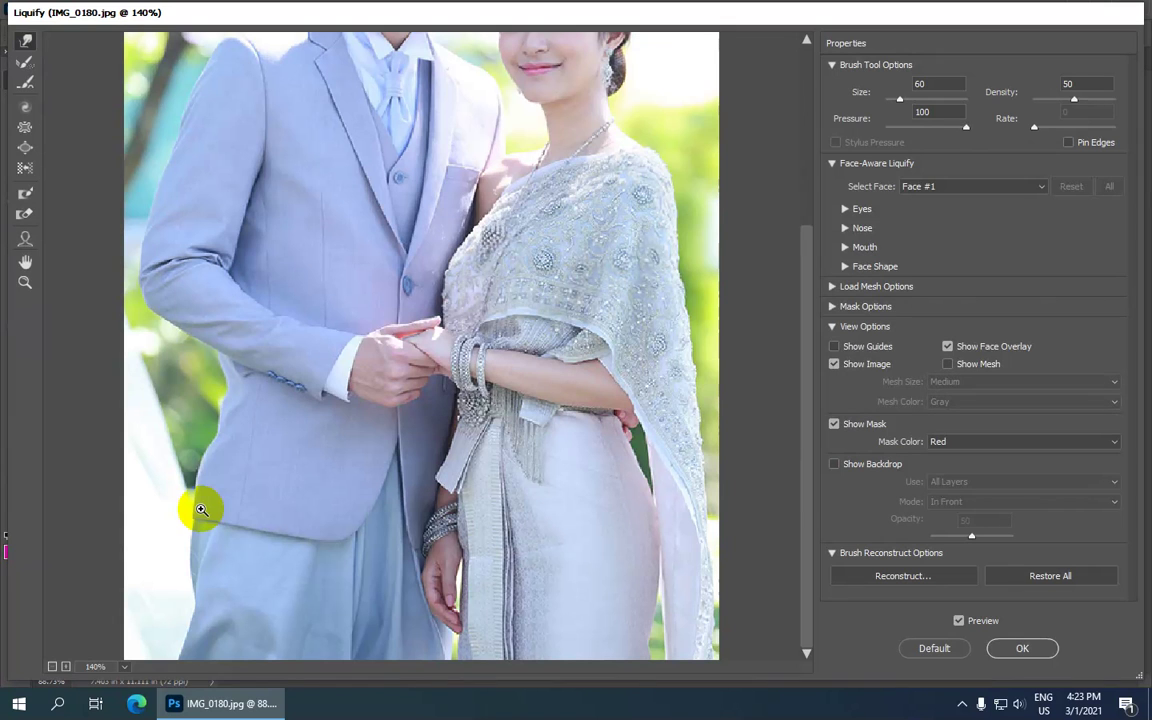
{"action": "mouse_move", "coordinate": [201, 507]}
{"action": "left_mouse_down"}
{"action": "mouse_move", "coordinate": [210, 422]}
{"action": "mouse_move", "coordinate": [211, 501]}
{"action": "mouse_move", "coordinate": [226, 540]}
{"action": "mouse_move", "coordinate": [216, 484]}
{"action": "left_mouse_up"}
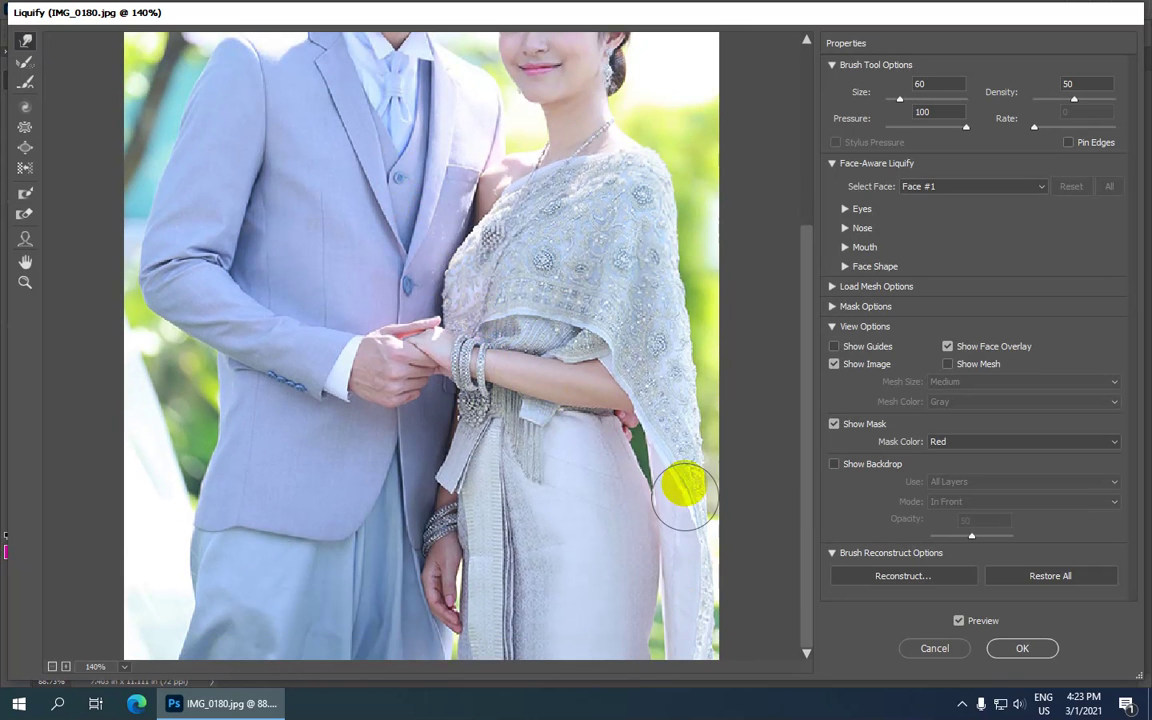
{"action": "left_click", "coordinate": [438, 202]}
{"action": "left_click_drag", "start_coordinate": [438, 202], "coordinate": [386, 424]}
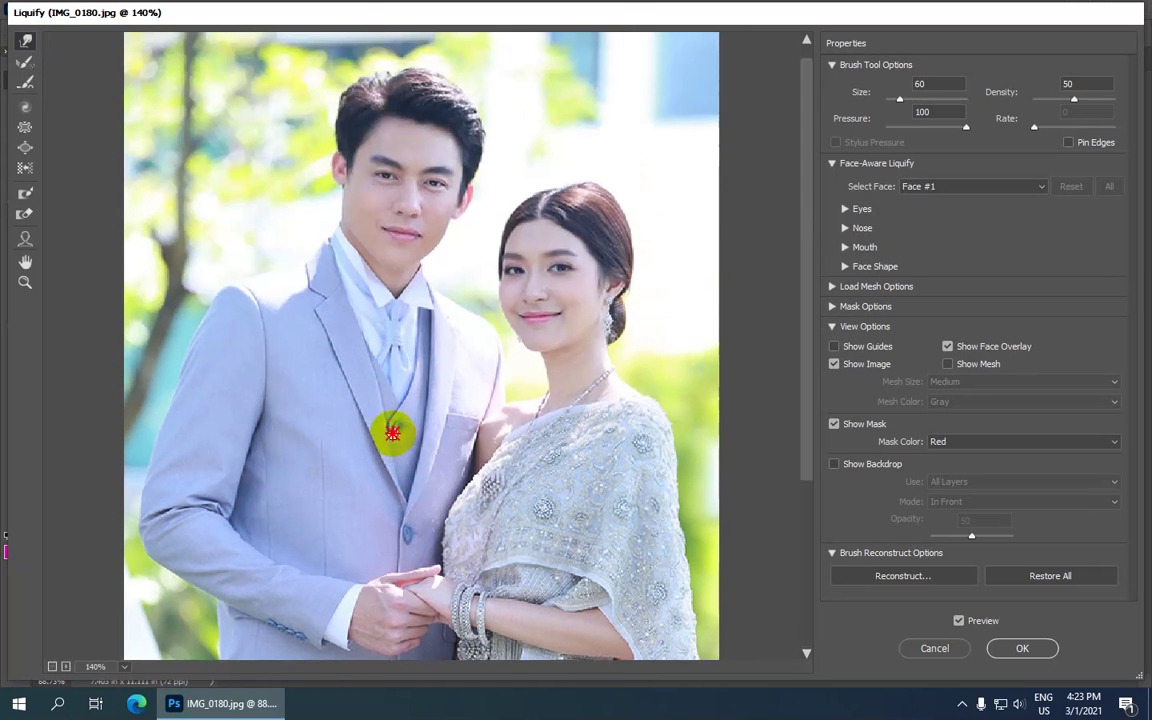
Lightly warp the suit's left edge below the shoulder and near the elbow, and nudge the hair
{"action": "left_click_drag", "start_coordinate": [240, 345], "coordinate": [198, 342]}
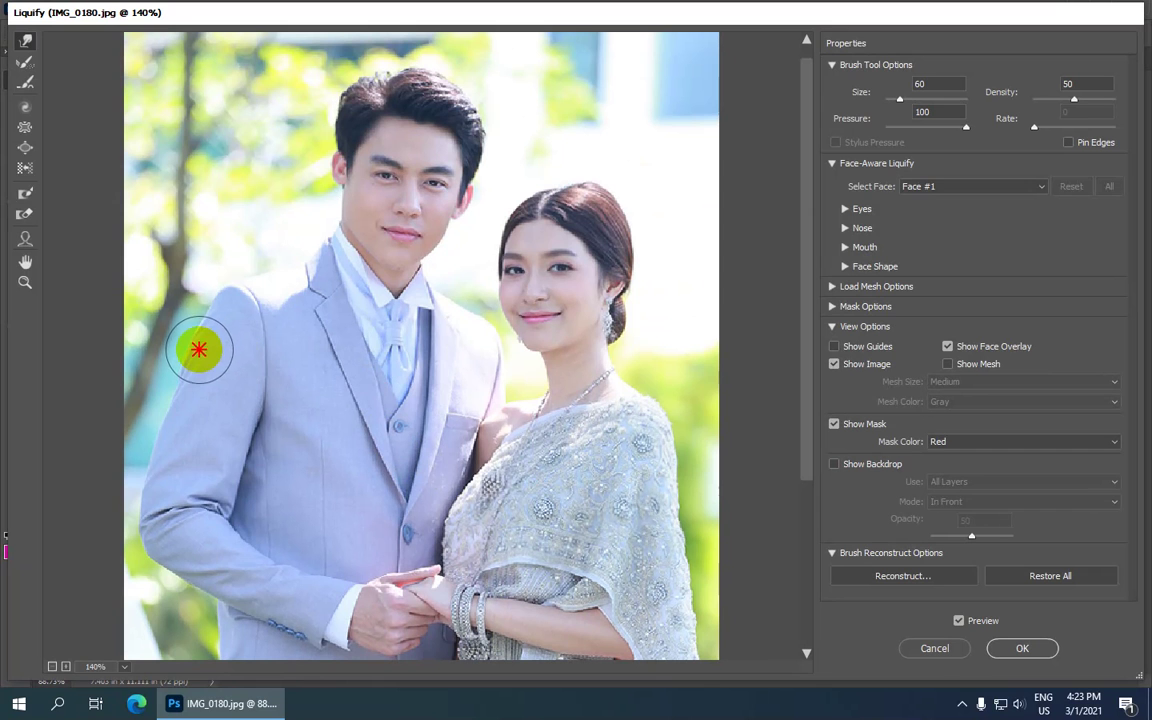
{"action": "left_click", "coordinate": [155, 461]}
{"action": "left_click_drag", "start_coordinate": [155, 461], "coordinate": [159, 480]}
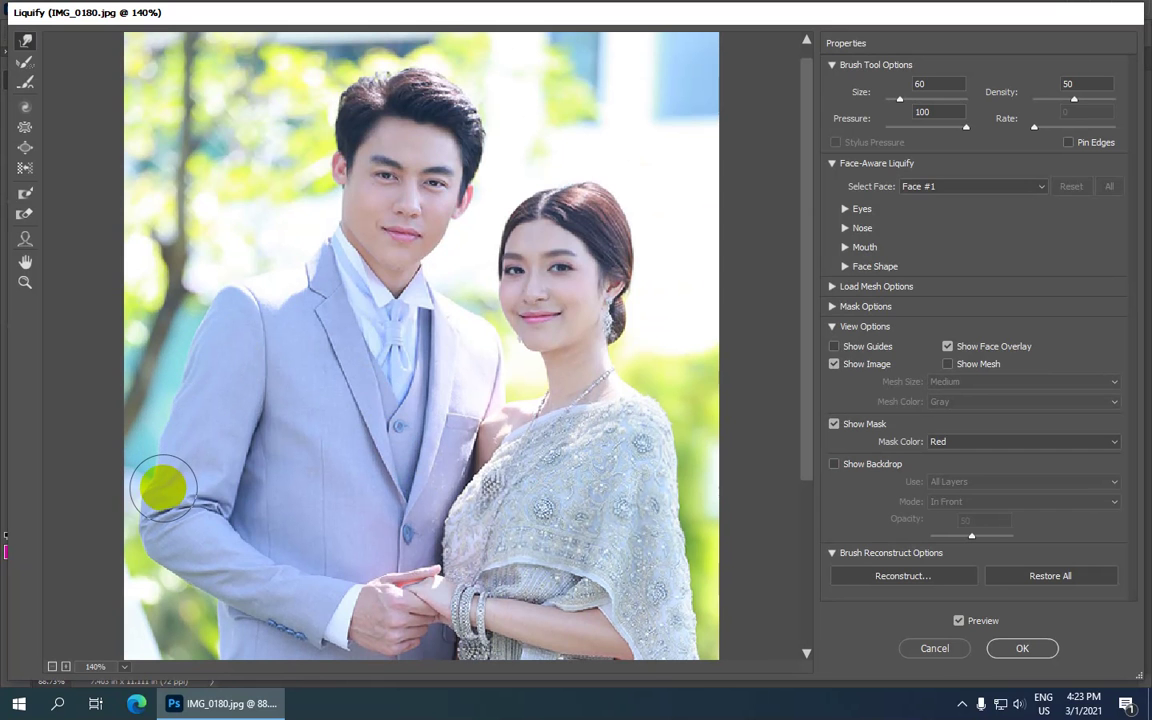
{"action": "left_click", "coordinate": [217, 460], "text": "alt"}
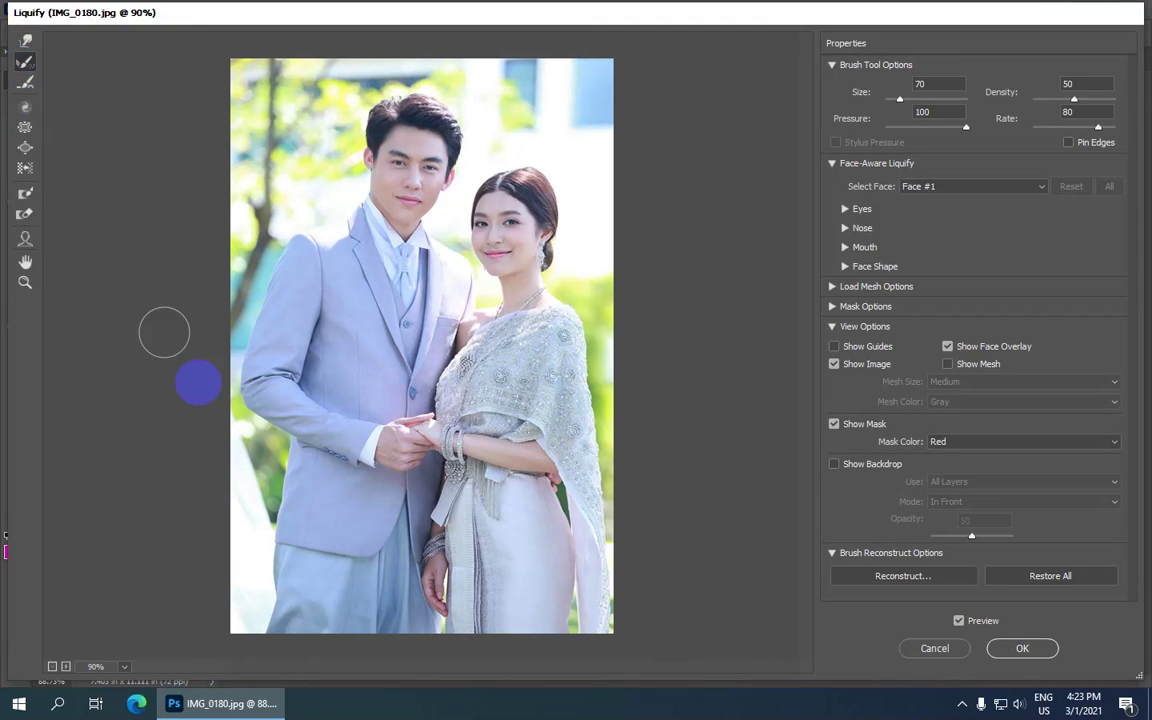
{"action": "left_click", "coordinate": [253, 345]}
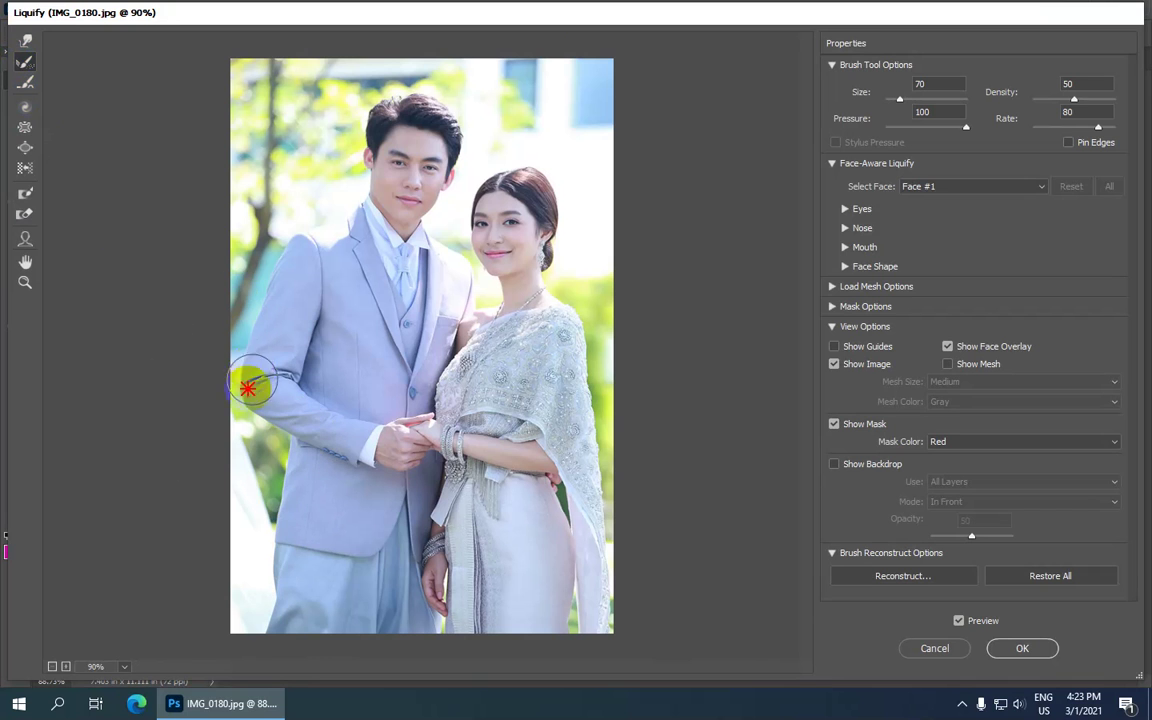
{"action": "left_click", "coordinate": [425, 120]}
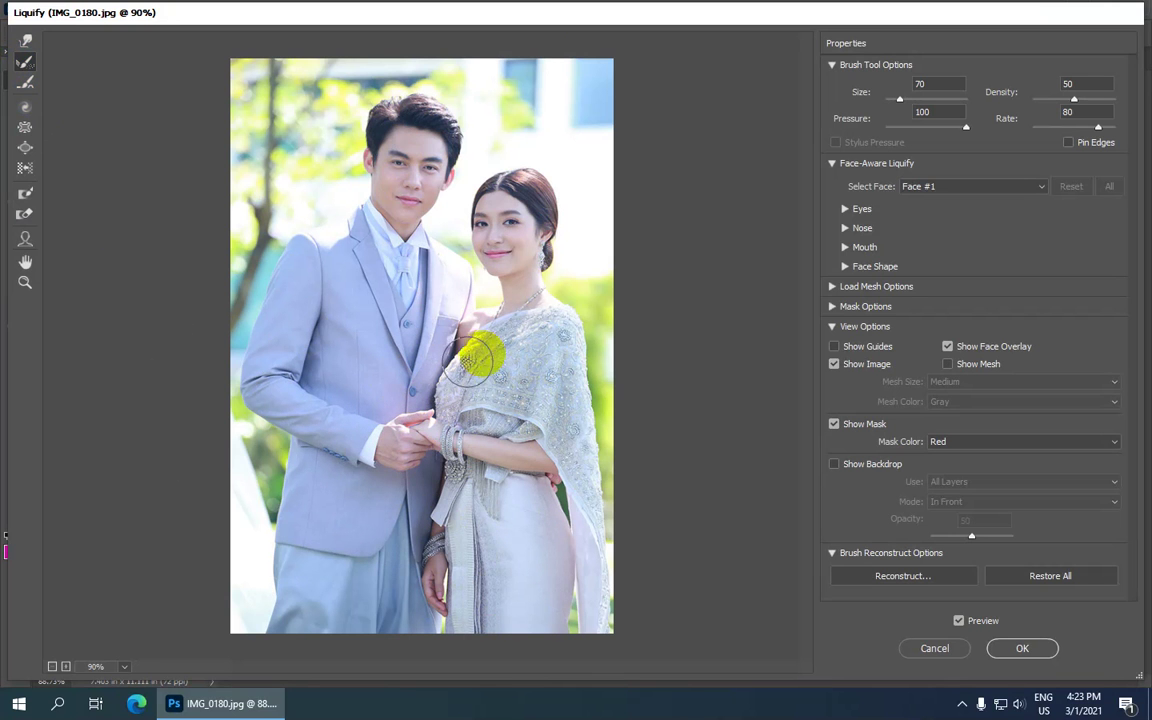
Commit the Liquify edits with OK, then open and close the Filter menu unused
{"action": "left_click", "coordinate": [1028, 649]}
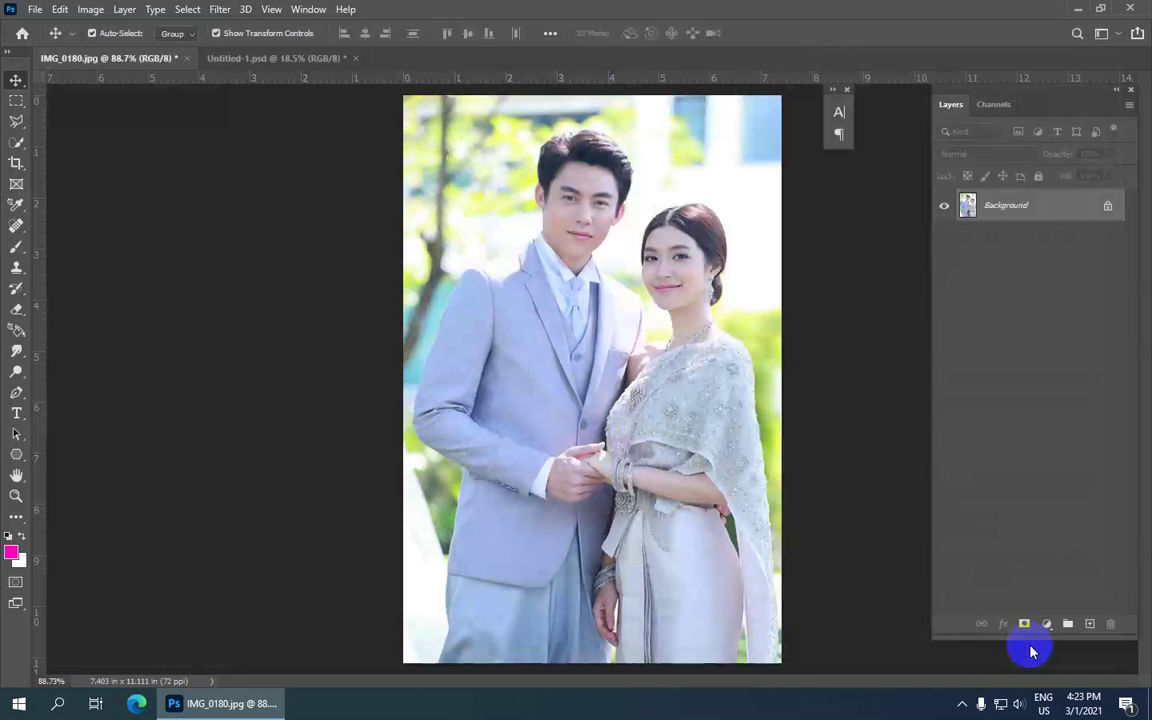
{"action": "scroll", "coordinate": [737, 389], "scroll_direction": "up", "scroll_amount": 1}
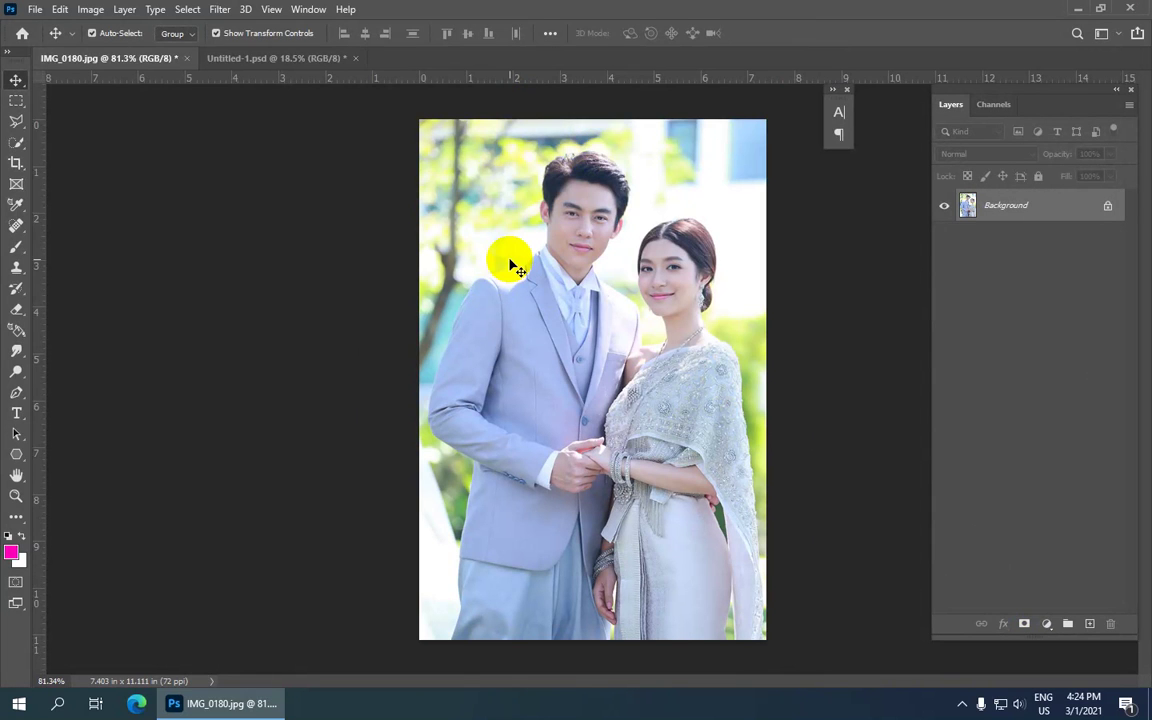
{"action": "left_click", "coordinate": [228, 113]}
{"action": "left_click", "coordinate": [224, 11]}
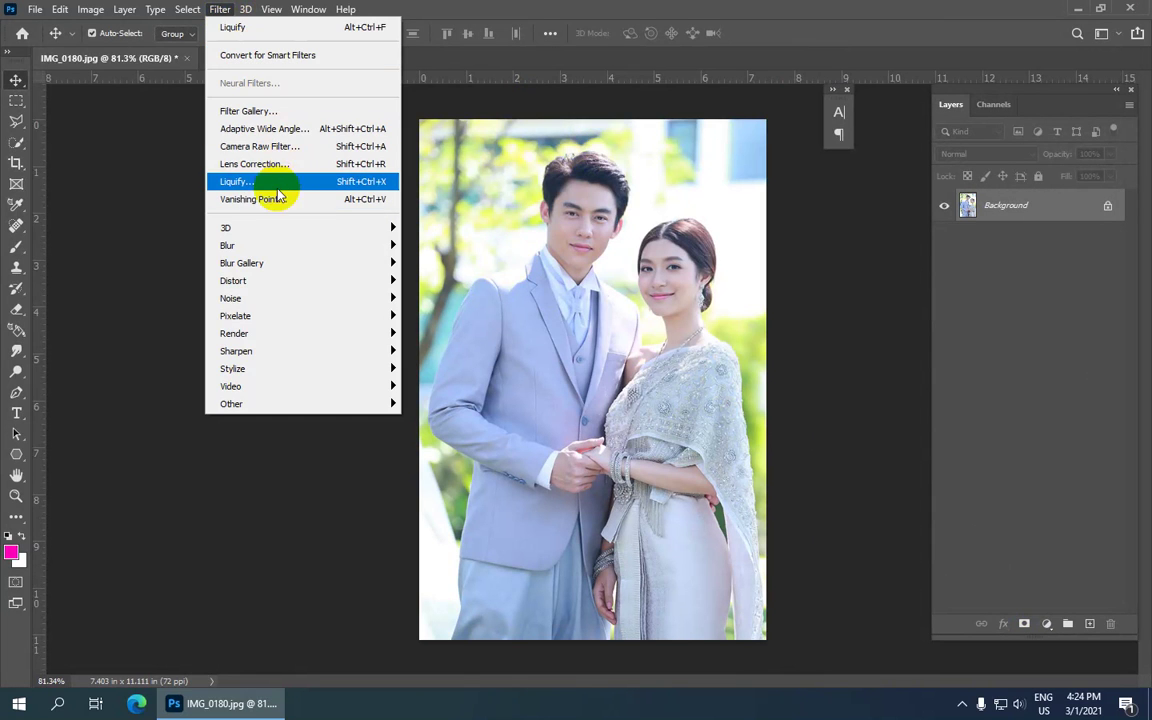
{"action": "left_click", "coordinate": [404, 181]}
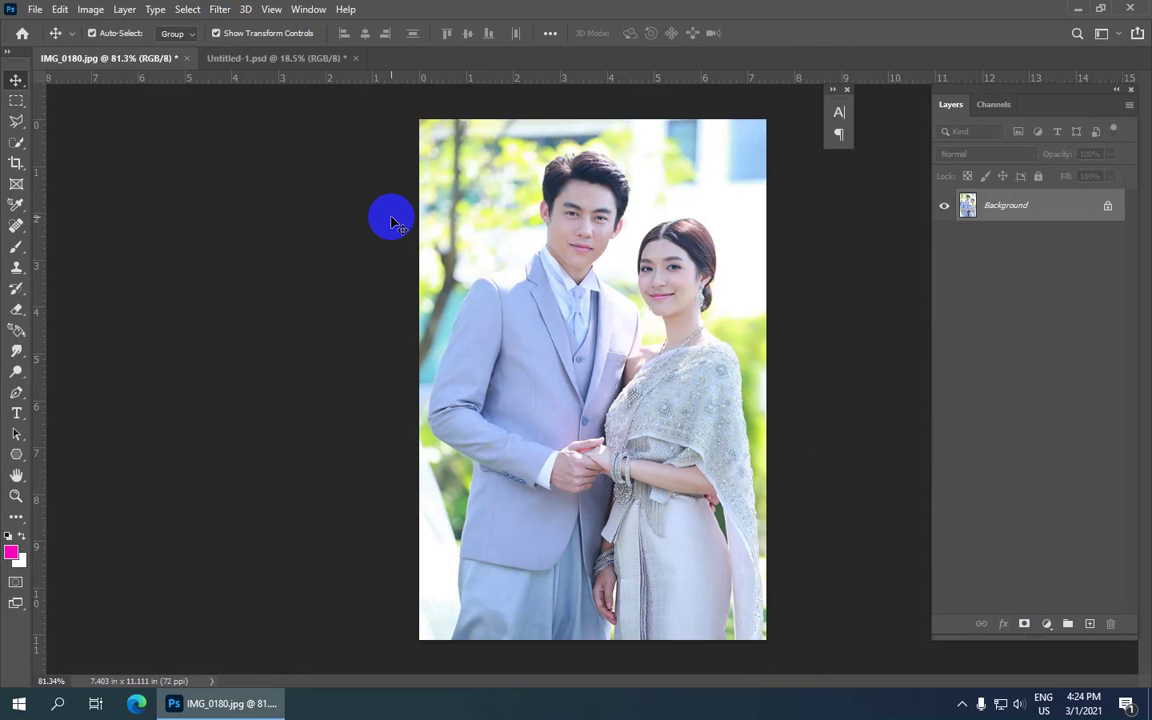